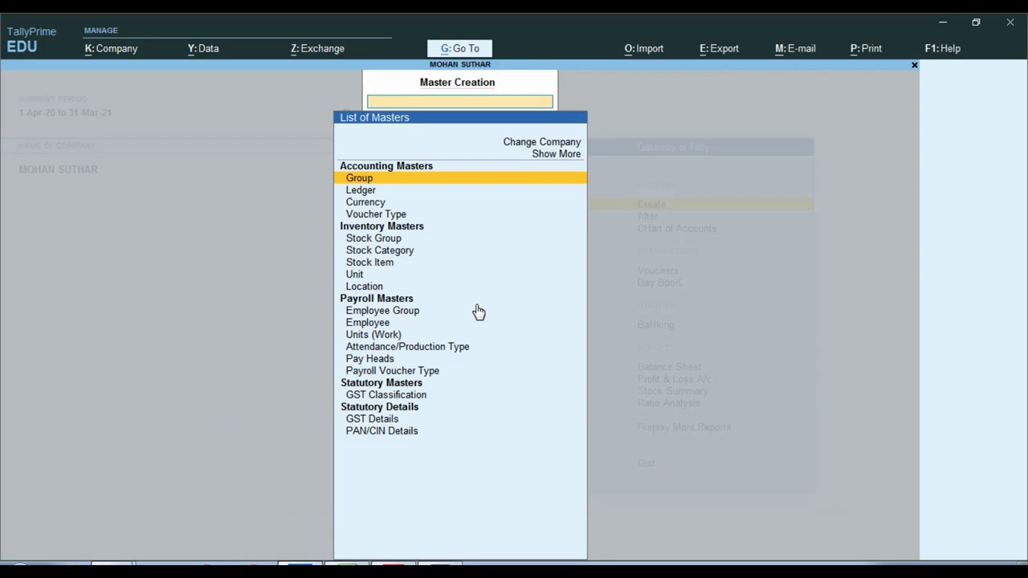
Switch to the purchase invoice pur 1.pdf in Adobe Reader and review its supplier header, invoice details and item table.
key(Escape)
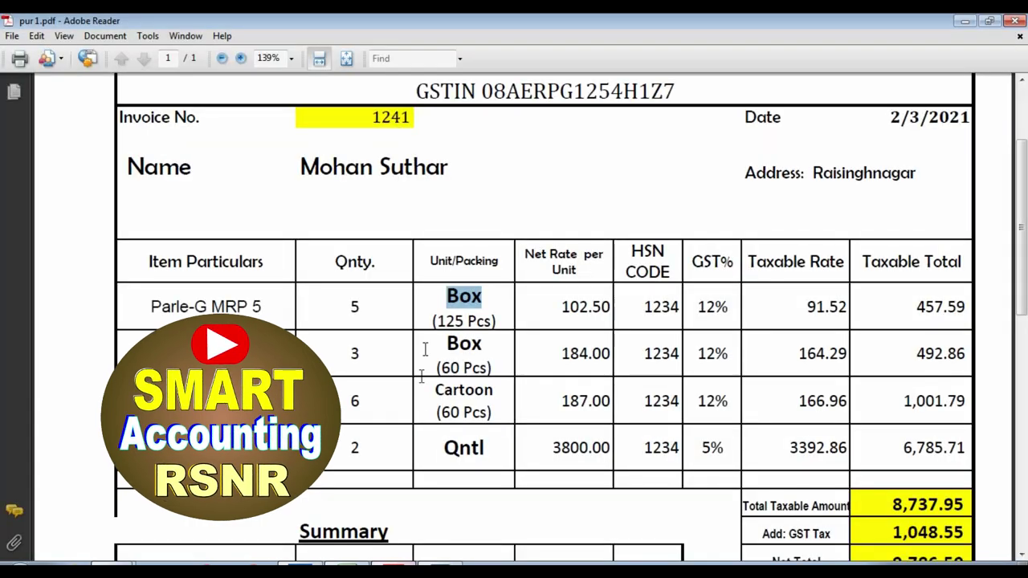
scroll(460, 159, up, 4)
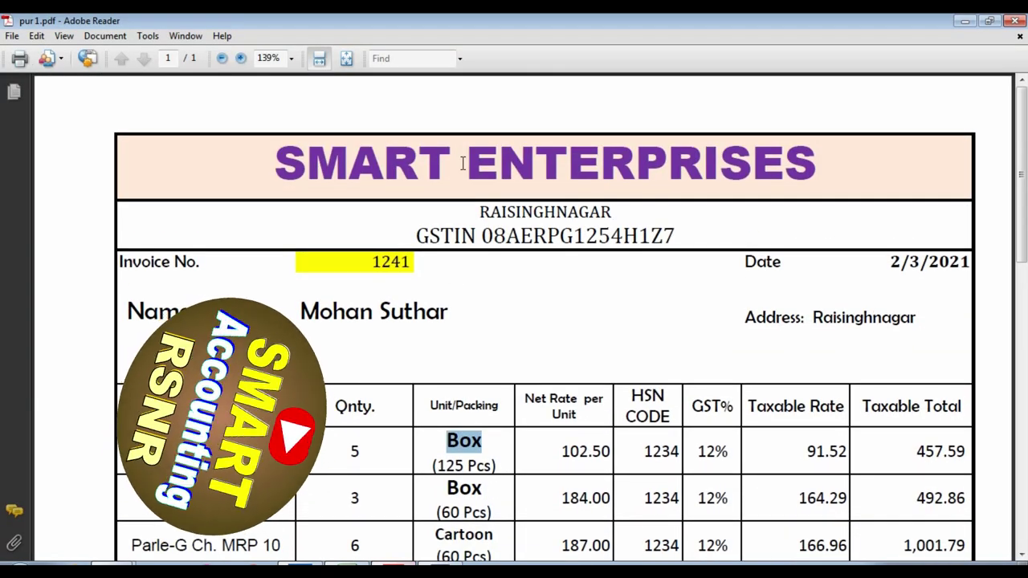
scroll(490, 291, down, 2)
scroll(491, 277, up, 2)
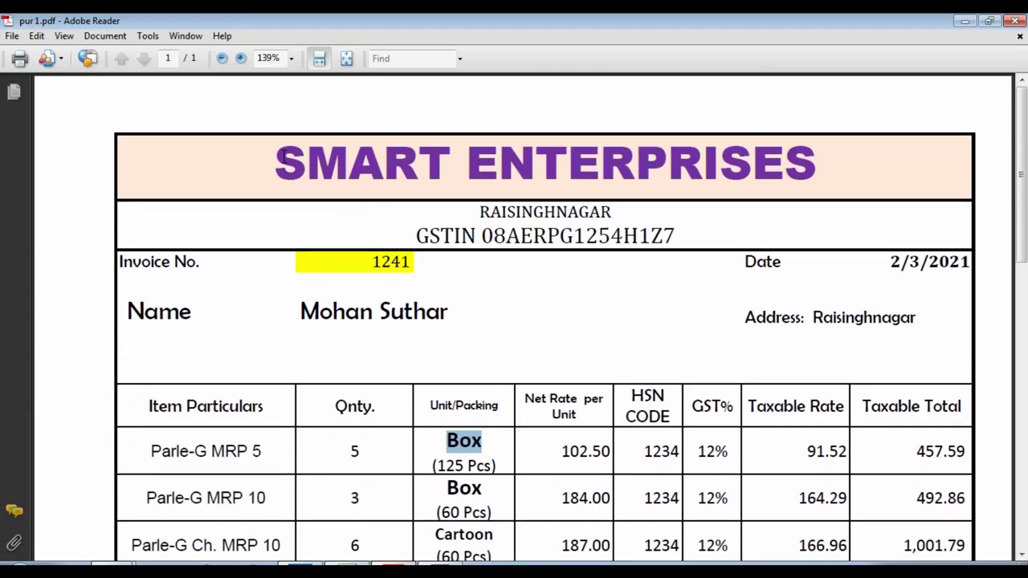
drag(276, 161, 653, 161)
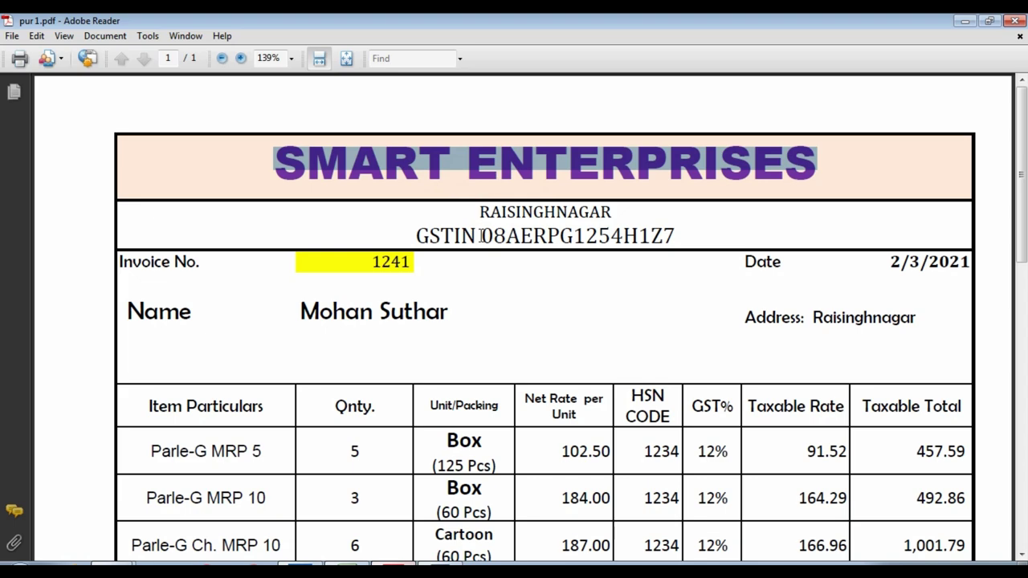
scroll(480, 241, down, 4)
scroll(474, 261, down, 1)
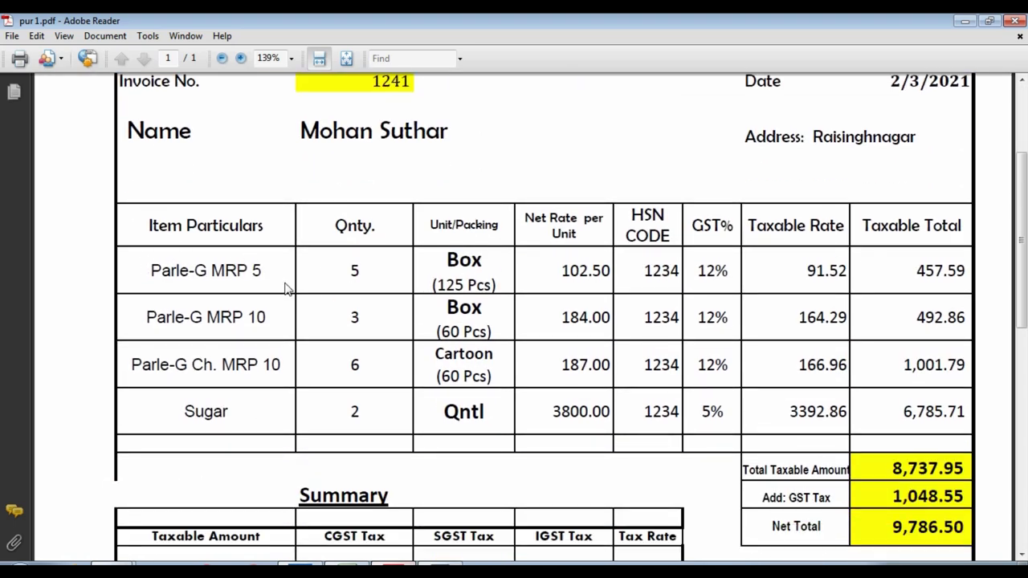
scroll(547, 367, down, 1)
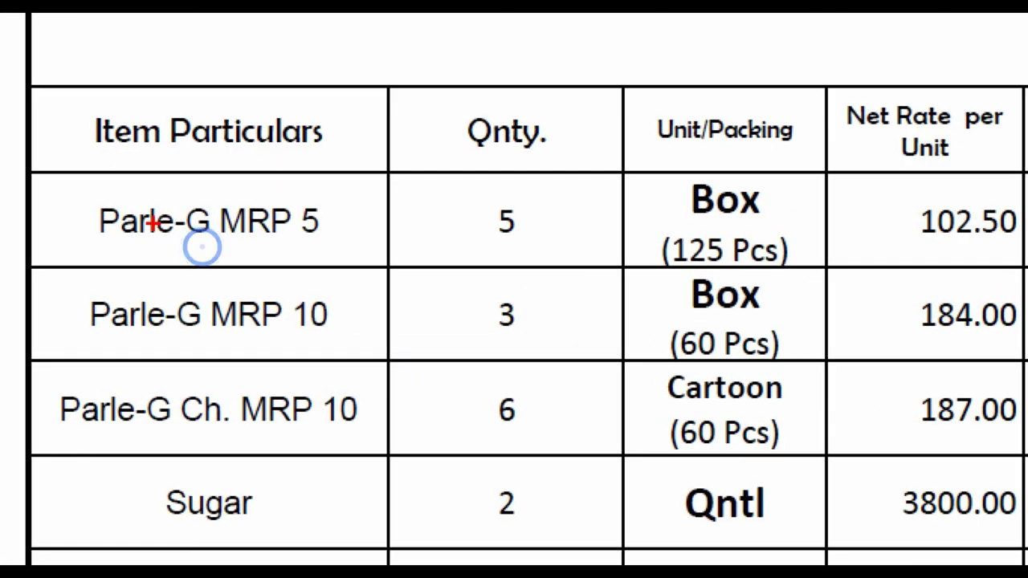
Examine the invoice's Parle-G MRP 5 line, including quantity, packing unit and taxable rate, along with the invoice totals and tax summary.
drag(75, 184, 351, 259)
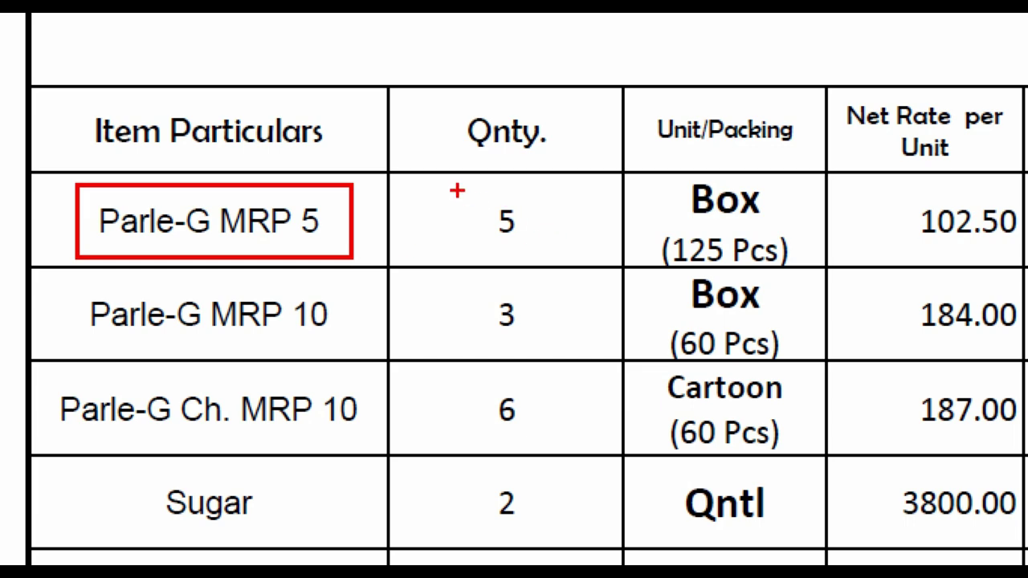
drag(455, 190, 578, 257)
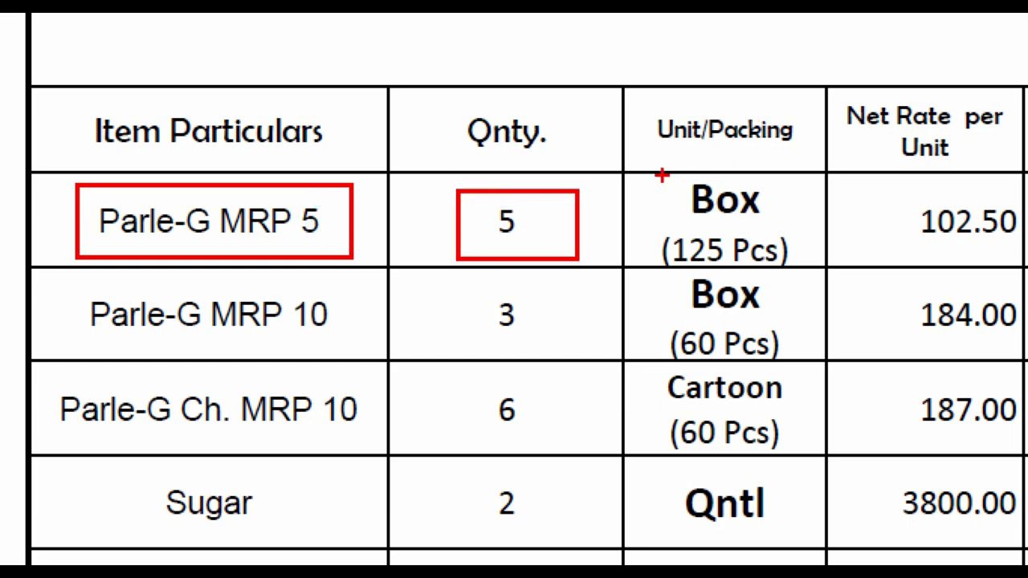
drag(661, 175, 791, 225)
key(Escape)
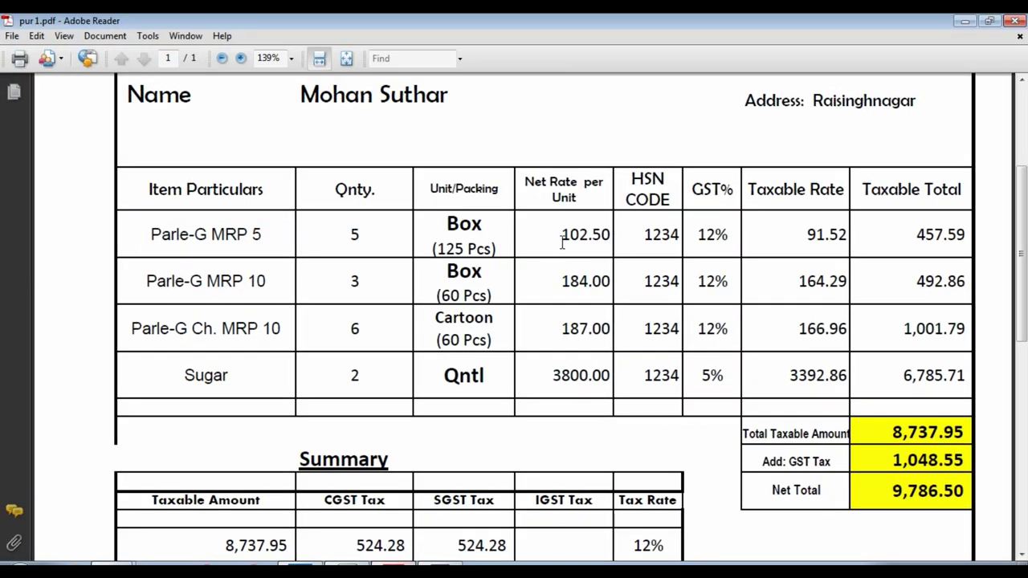
click(796, 235)
scroll(878, 243, down, 3)
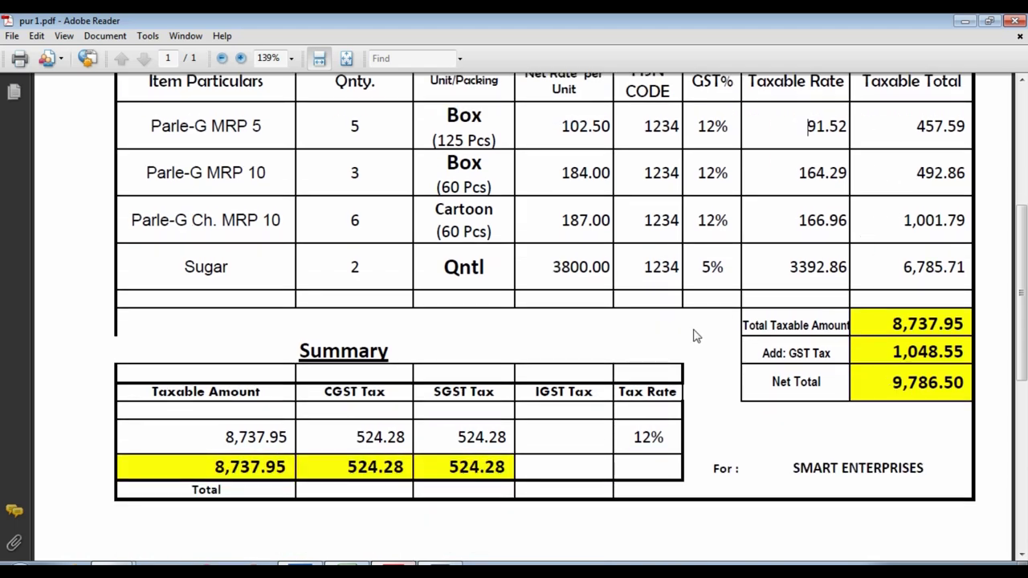
scroll(400, 456, up, 5)
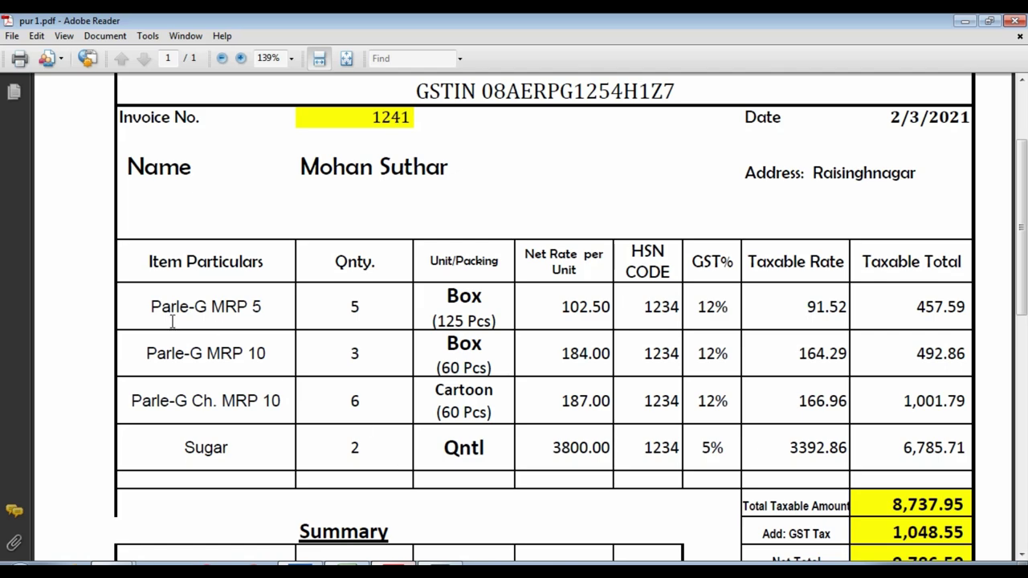
drag(152, 309, 273, 312)
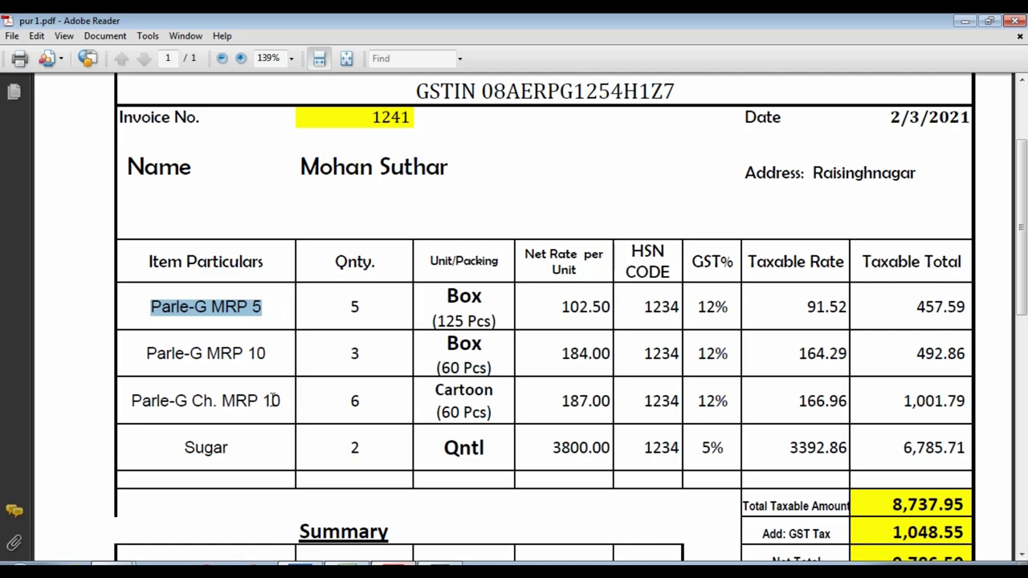
key(alt+Tab)
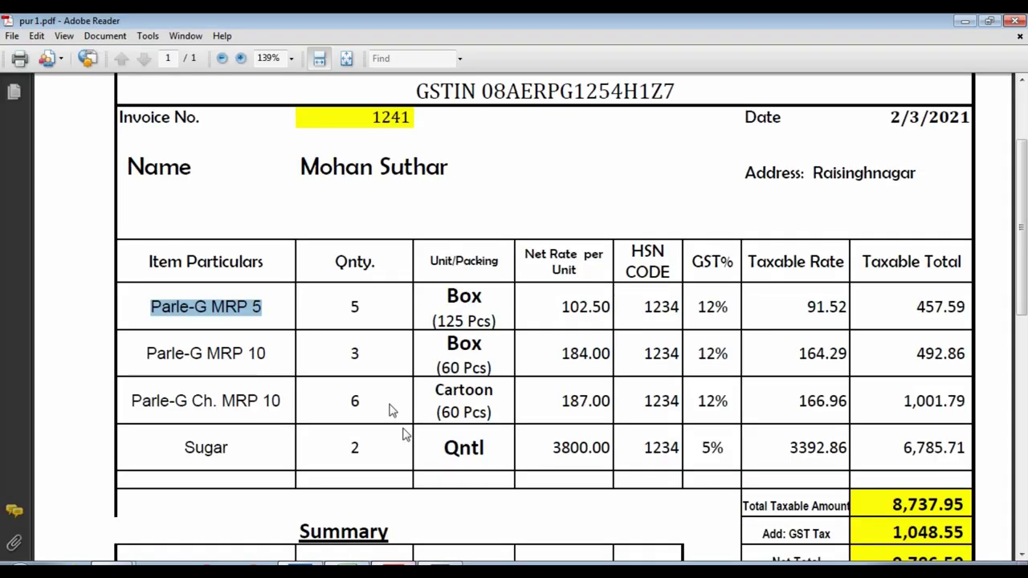
click(393, 571)
click(293, 326)
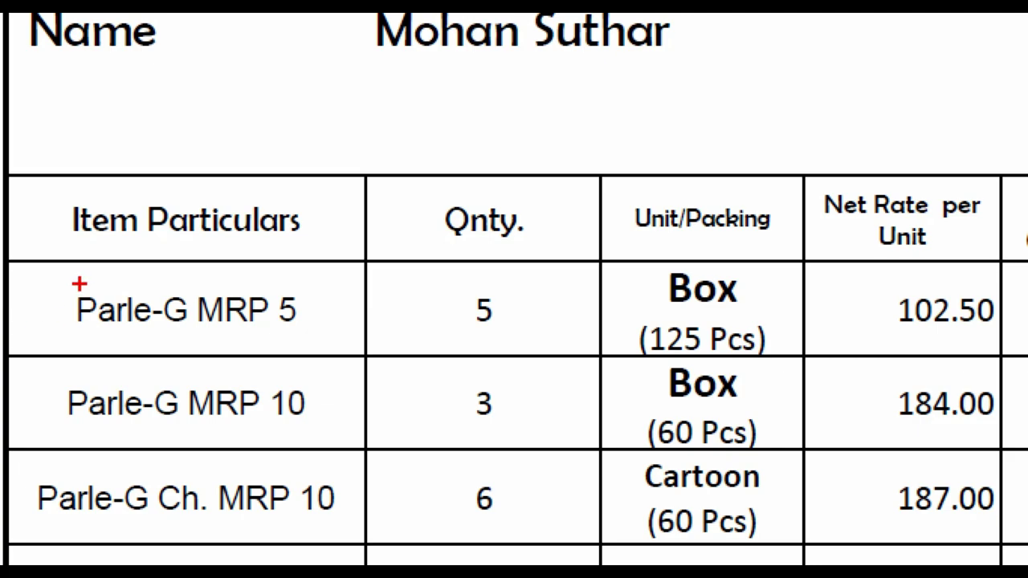
mouse_move(63, 278)
mouse_down()
mouse_move(64, 305)
mouse_move(236, 335)
mouse_move(315, 334)
mouse_up()
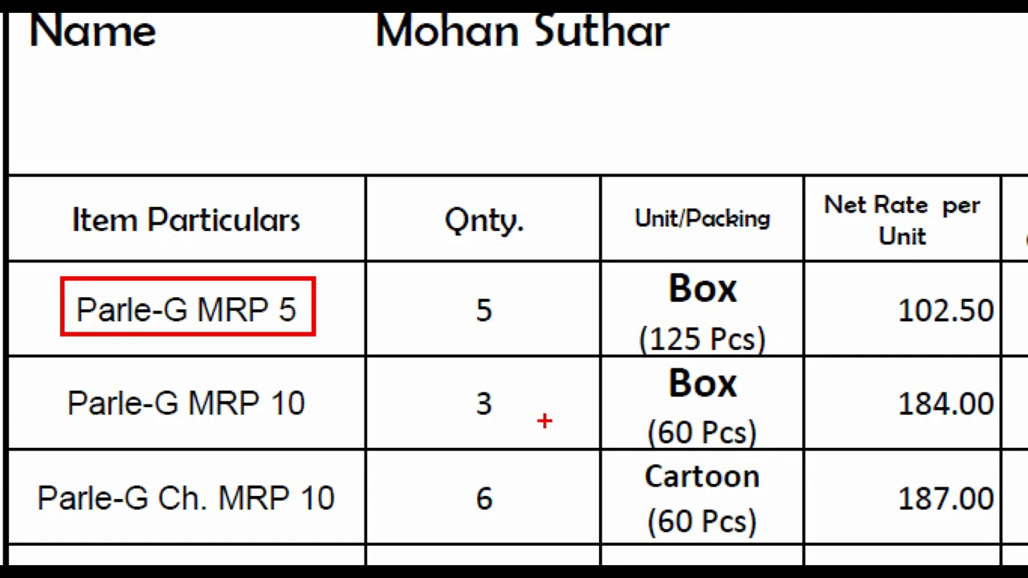
key(Escape)
Switch to the Excel stock item worksheet and compare the purchase and sale units of Parle-G MRP-5.
click(345, 561)
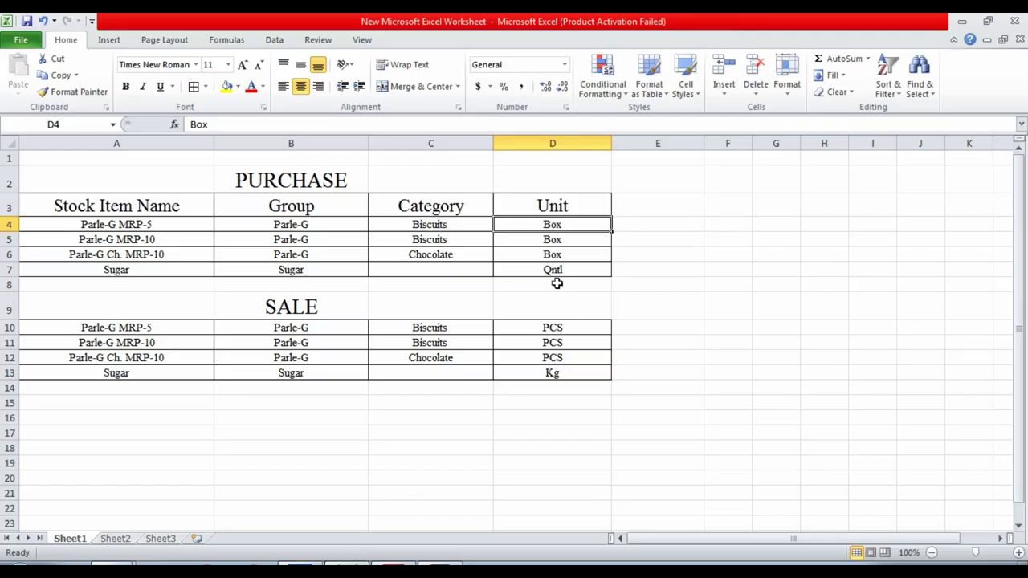
click(571, 327)
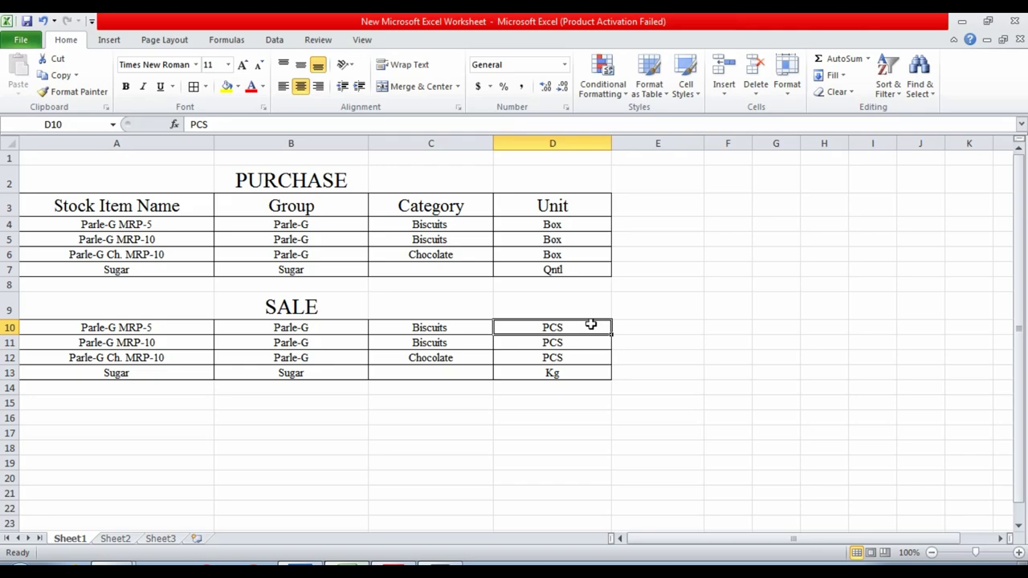
click(588, 228)
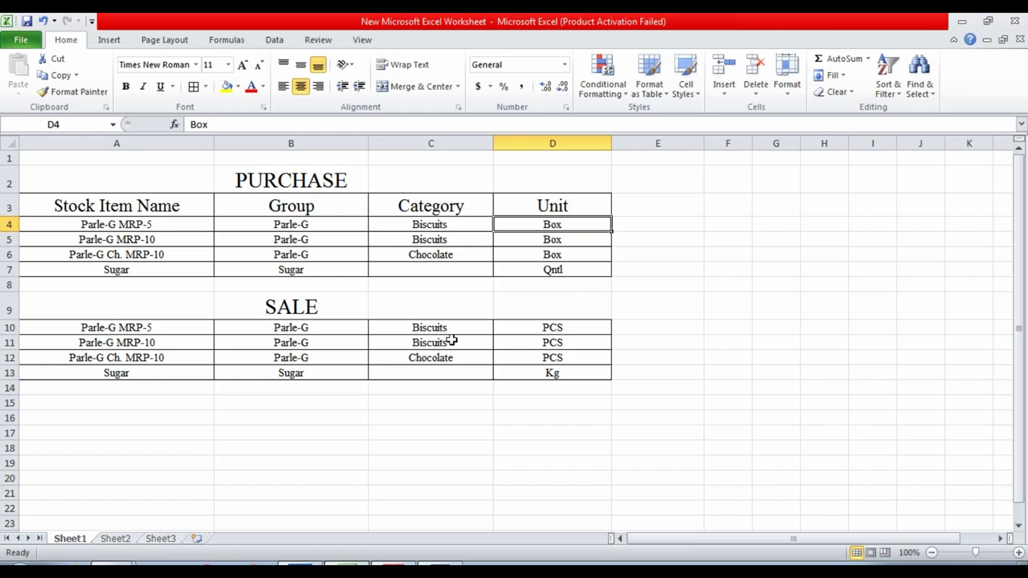
Return to TallyPrime and open the creation form for a new Stock Group under the inventory masters.
click(307, 570)
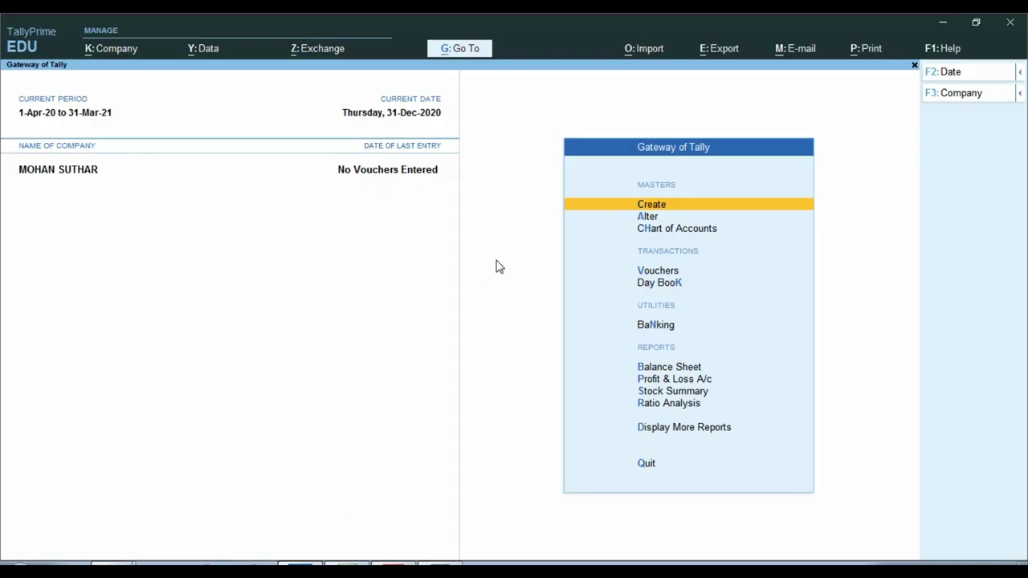
key(Down)
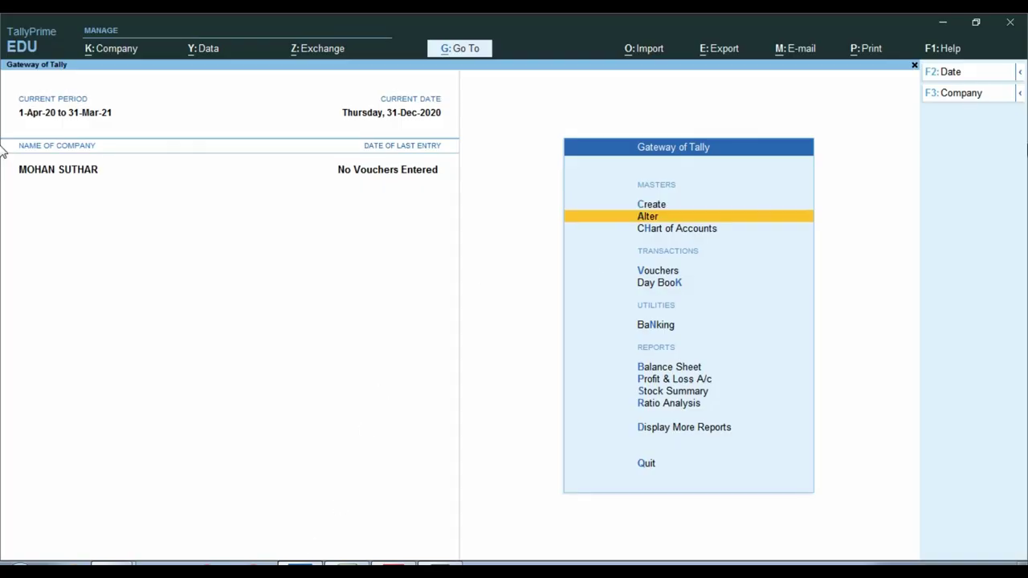
key(Up)
key(Return)
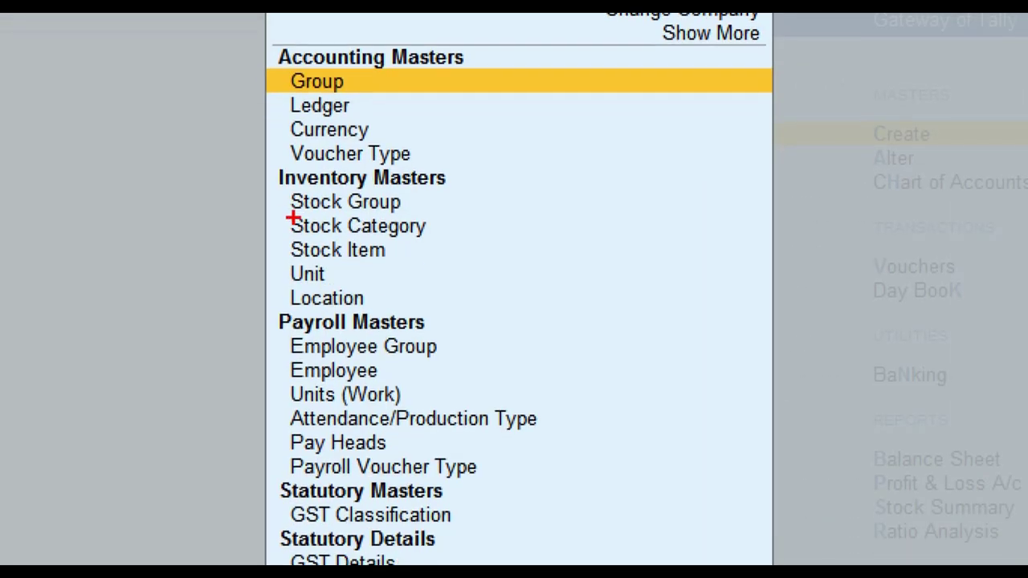
mouse_move(278, 188)
mouse_down()
mouse_move(296, 204)
mouse_move(436, 220)
mouse_up()
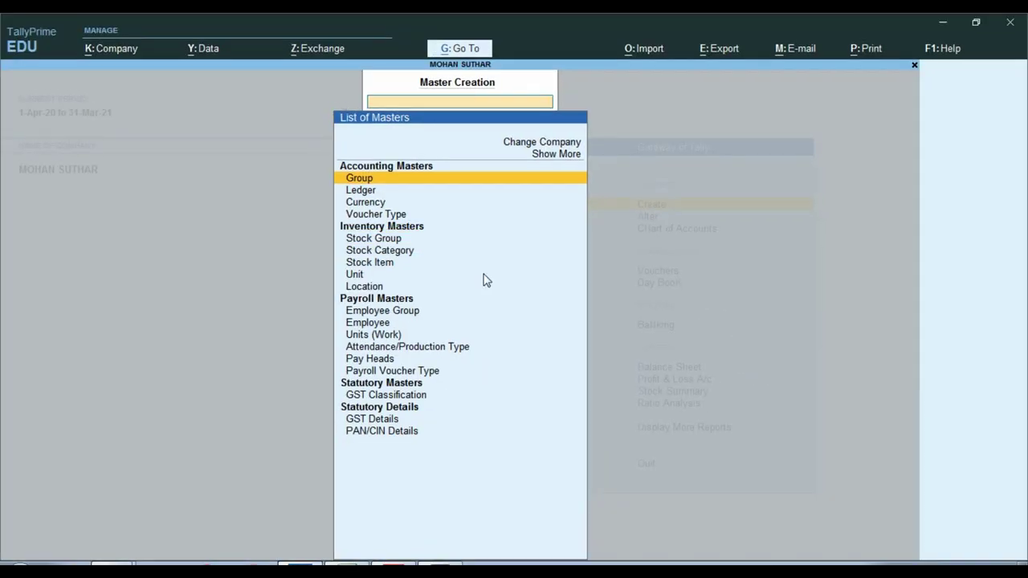
key(Down)
key(Down)
key(Down)
key(Down)
key(Return)
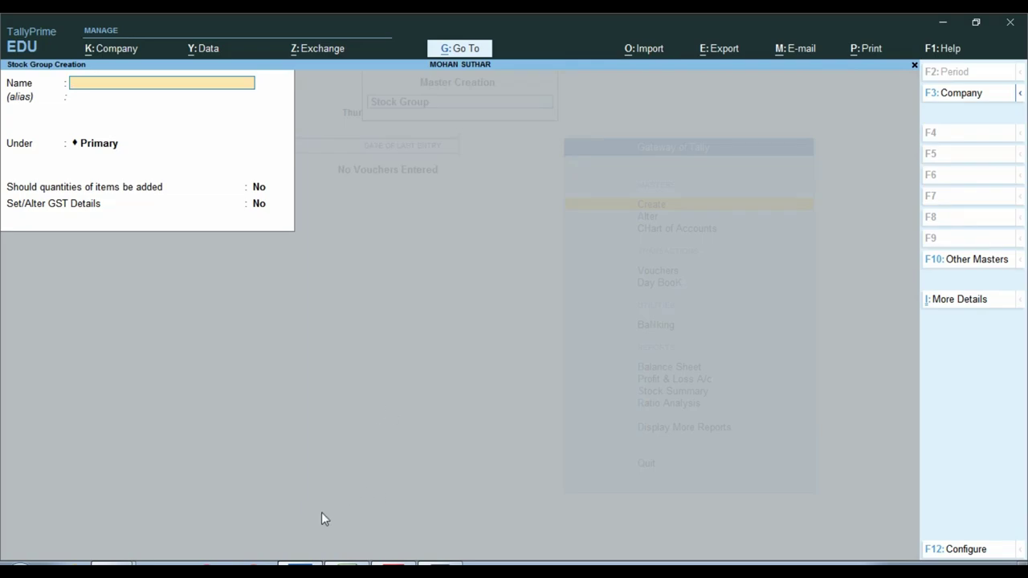
Check the Parle-G MRP 5 item on the PDF invoice and look up its group in the Excel worksheet's purchase table.
click(392, 564)
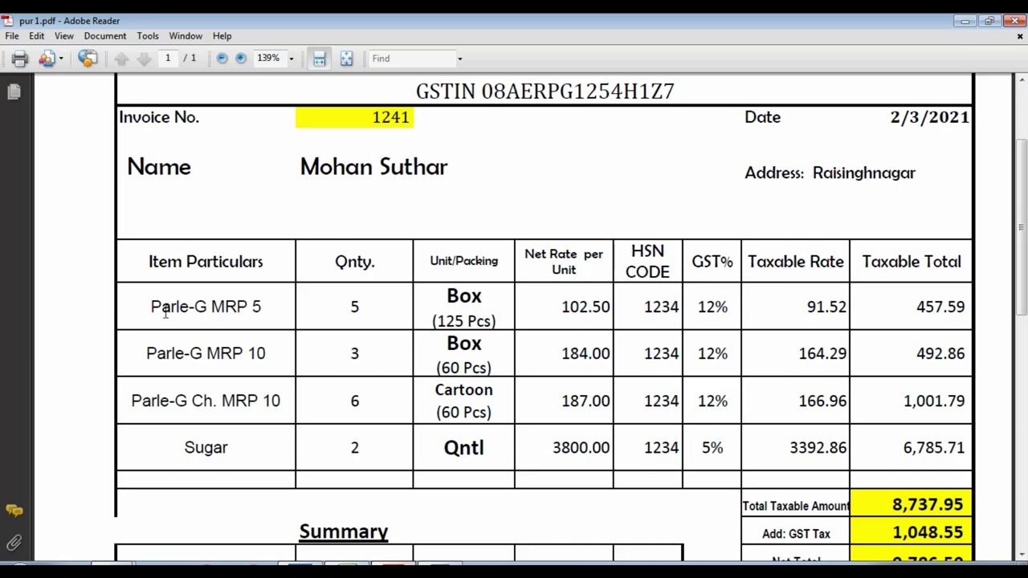
drag(150, 307, 261, 307)
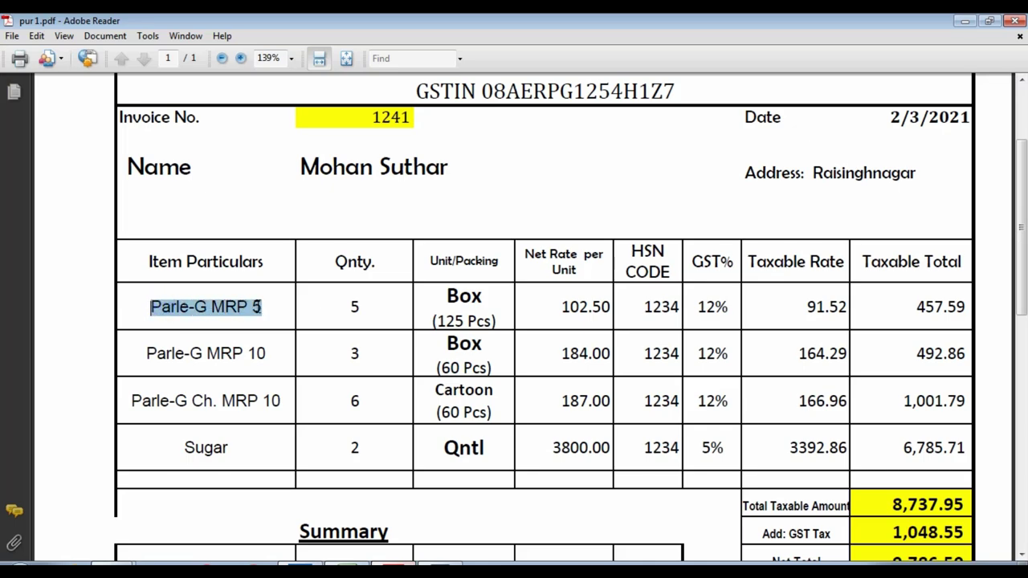
click(270, 307)
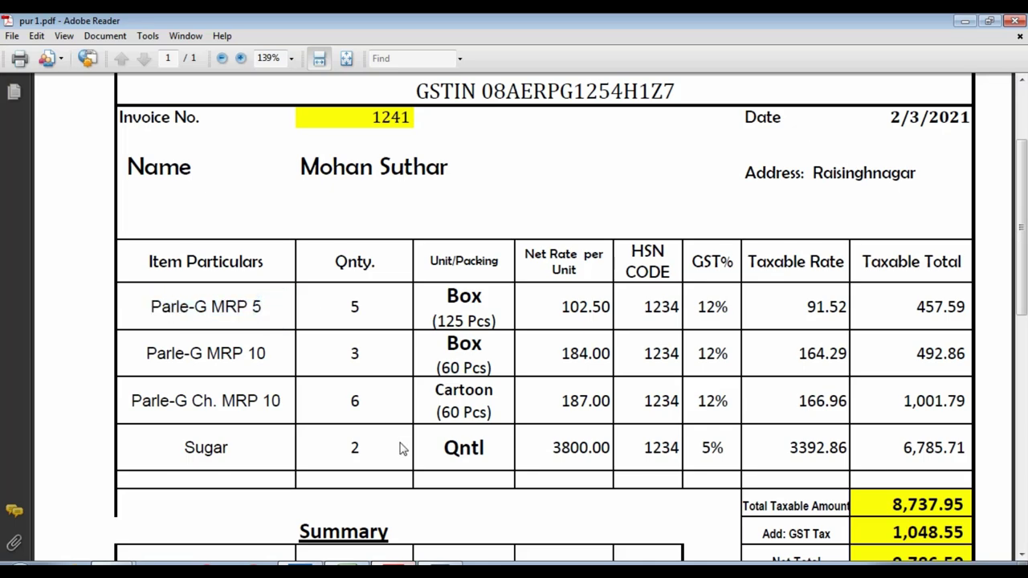
click(360, 562)
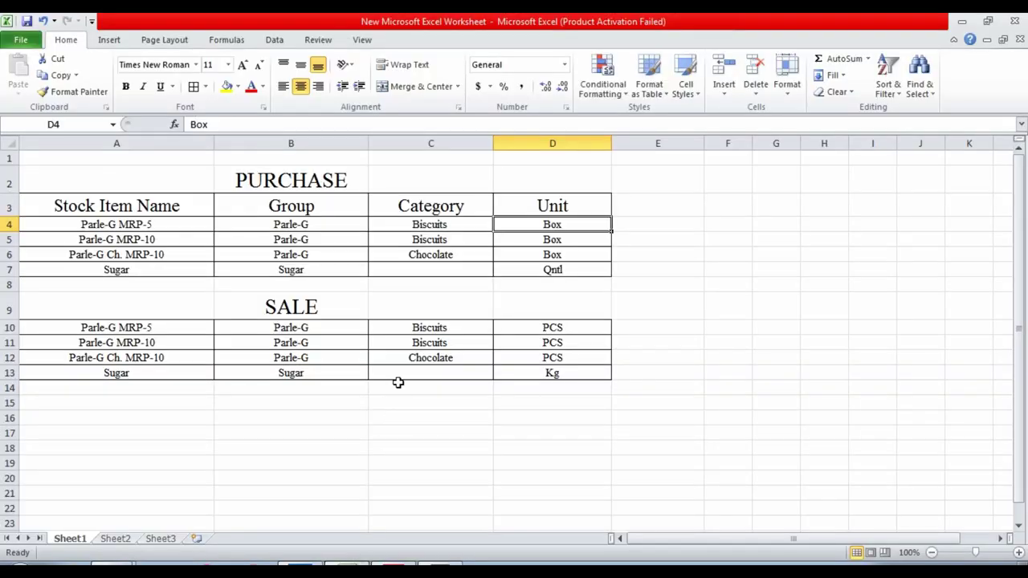
click(361, 307)
click(301, 225)
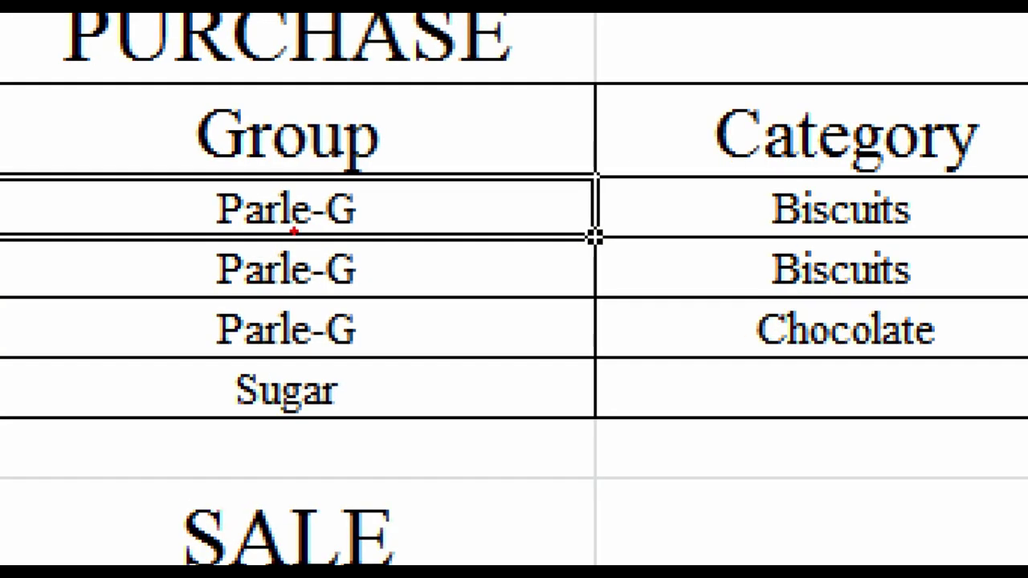
mouse_move(169, 172)
mouse_down()
mouse_move(360, 256)
mouse_move(388, 253)
mouse_up()
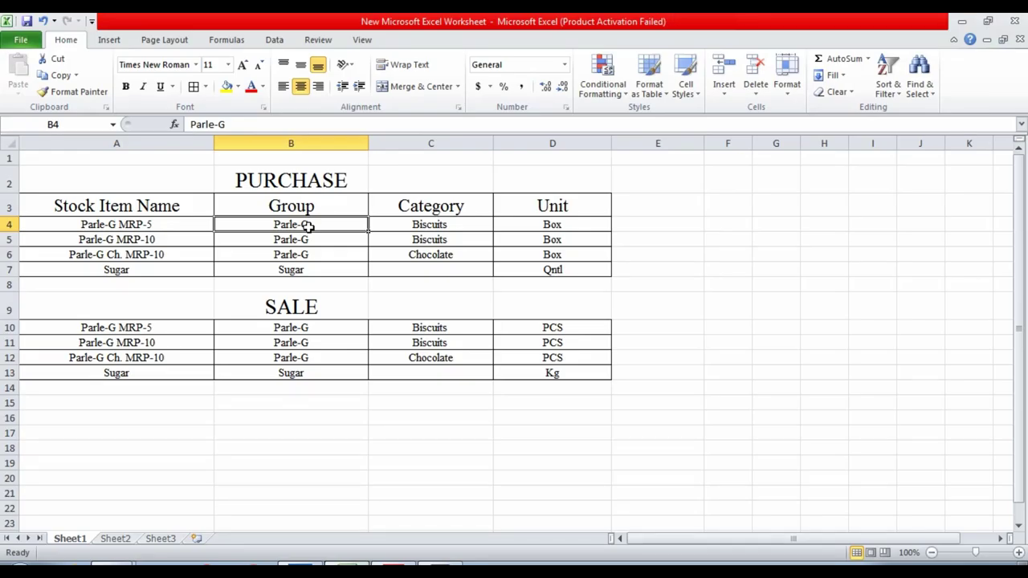
Back in TallyPrime, create the stock group "Parle -G" under Primary without adding quantities or GST details, and close the form.
key(alt+Tab)
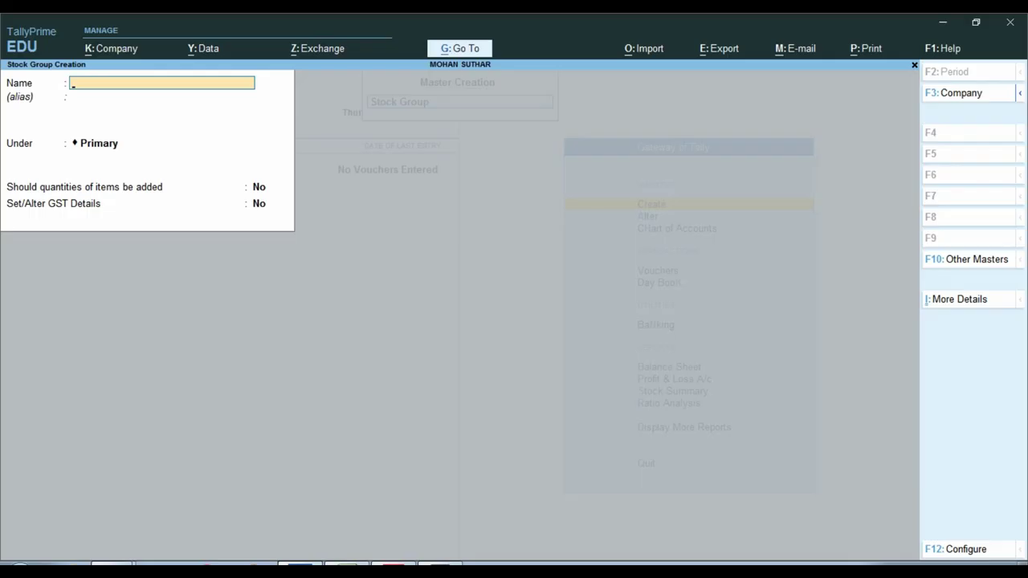
text(Parle -)
text(G)
key(Return)
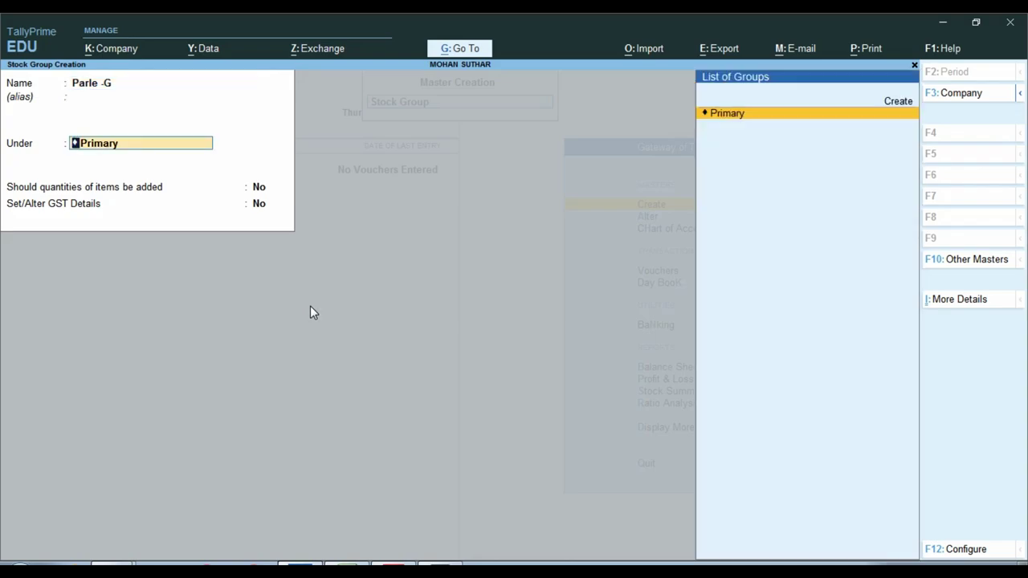
key(Return)
key(Return)
key(Return)
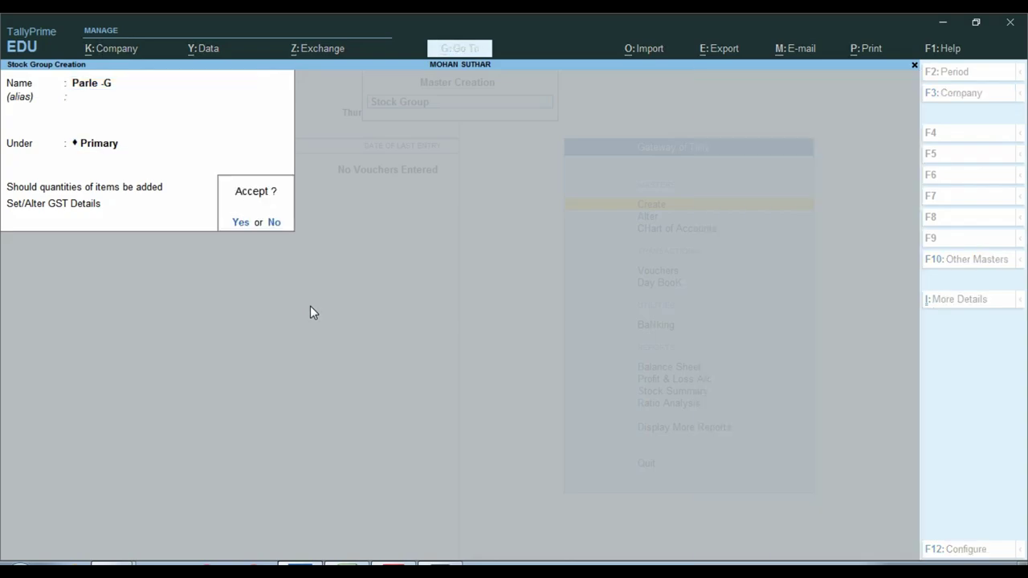
key(Return)
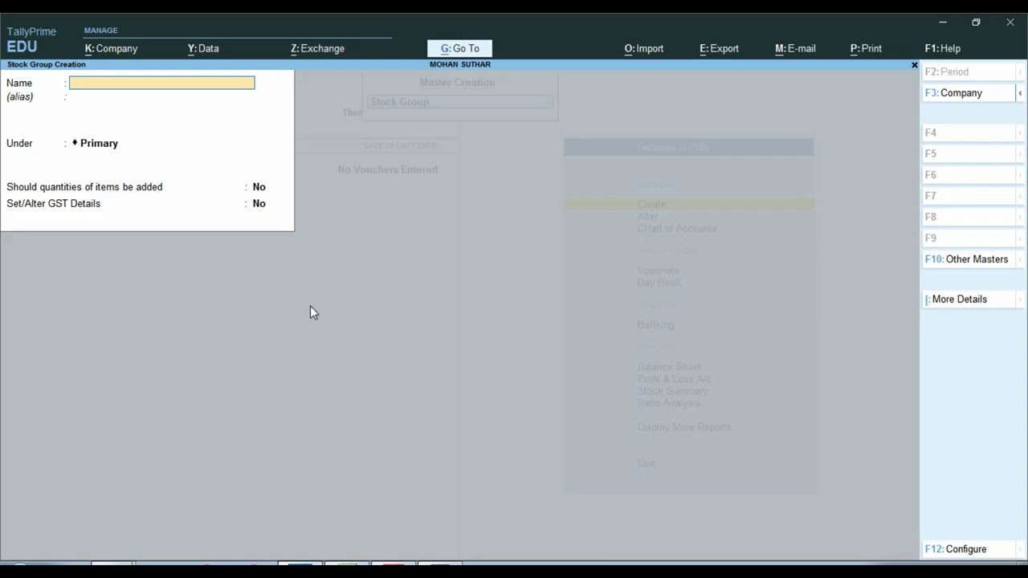
key(Escape)
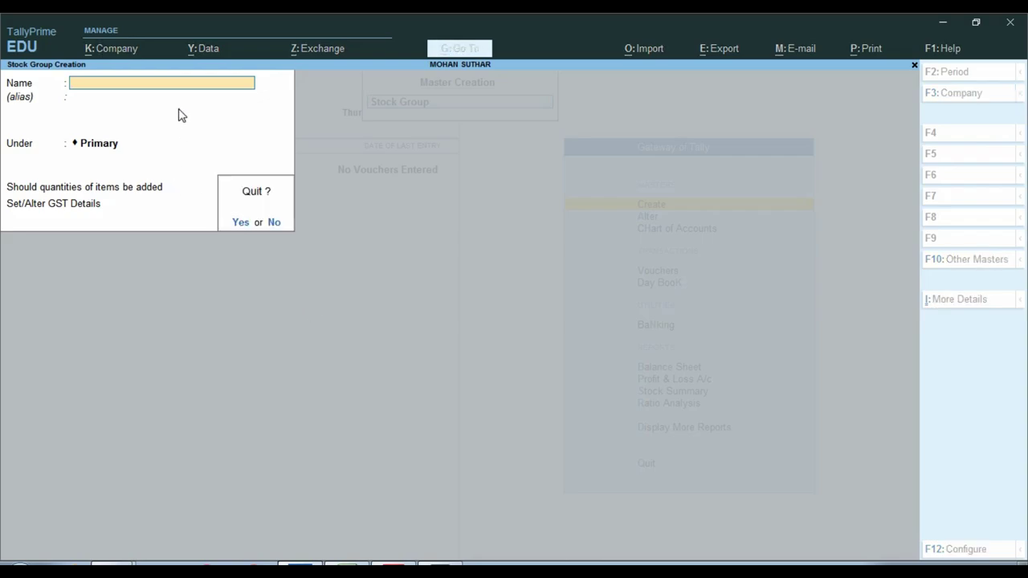
key(Return)
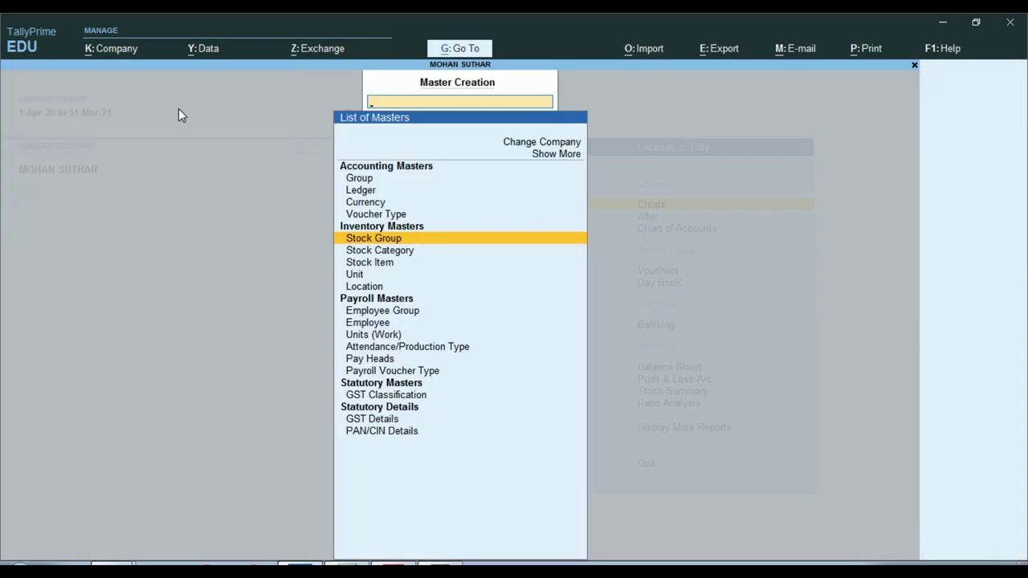
Open the Stock Category creation form and switch to the Excel worksheet to check the category of the Parle-G items.
key(Down)
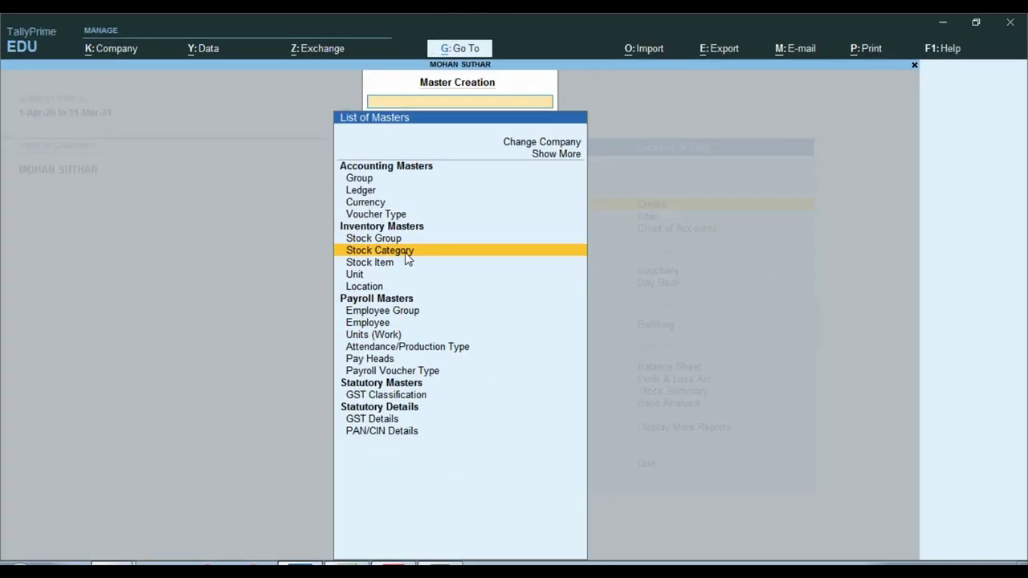
click(406, 251)
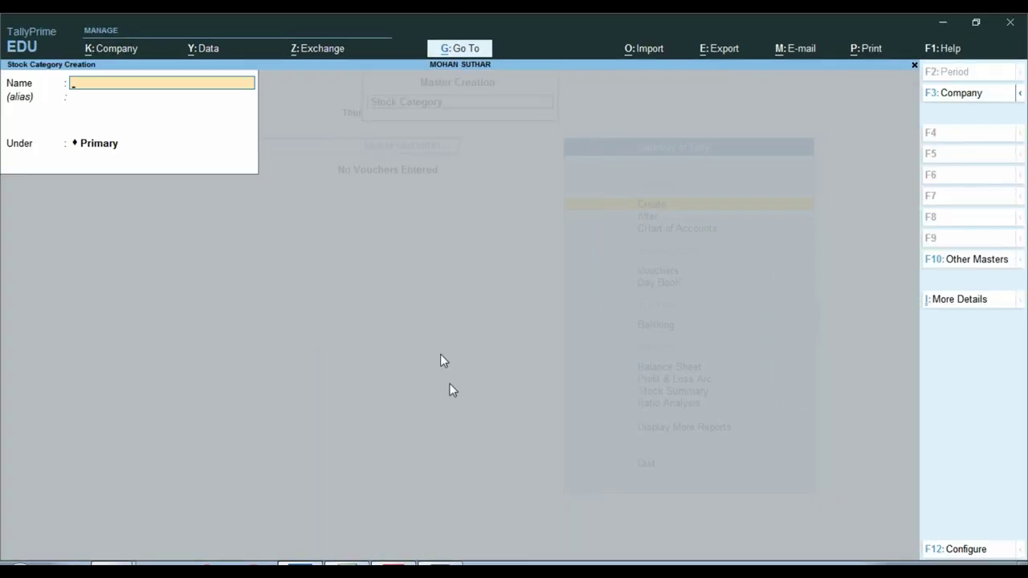
click(357, 563)
click(657, 225)
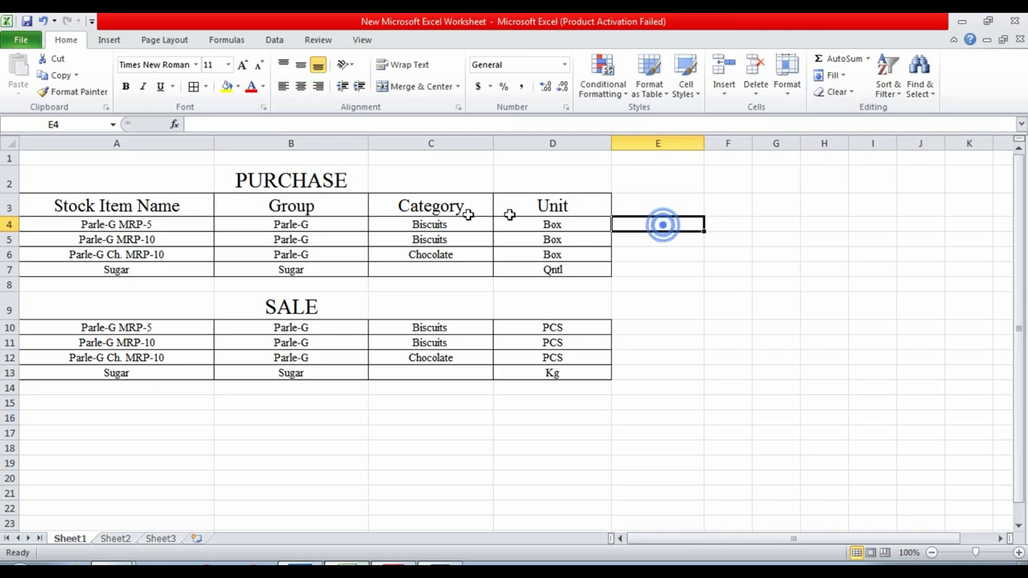
click(167, 229)
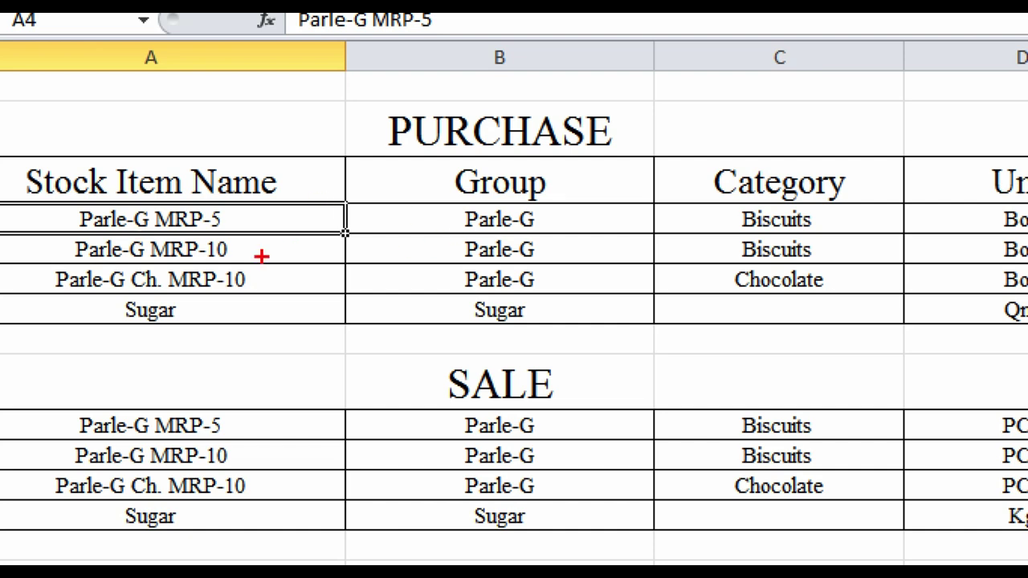
mouse_move(723, 207)
mouse_down()
mouse_move(741, 220)
mouse_move(828, 232)
mouse_up()
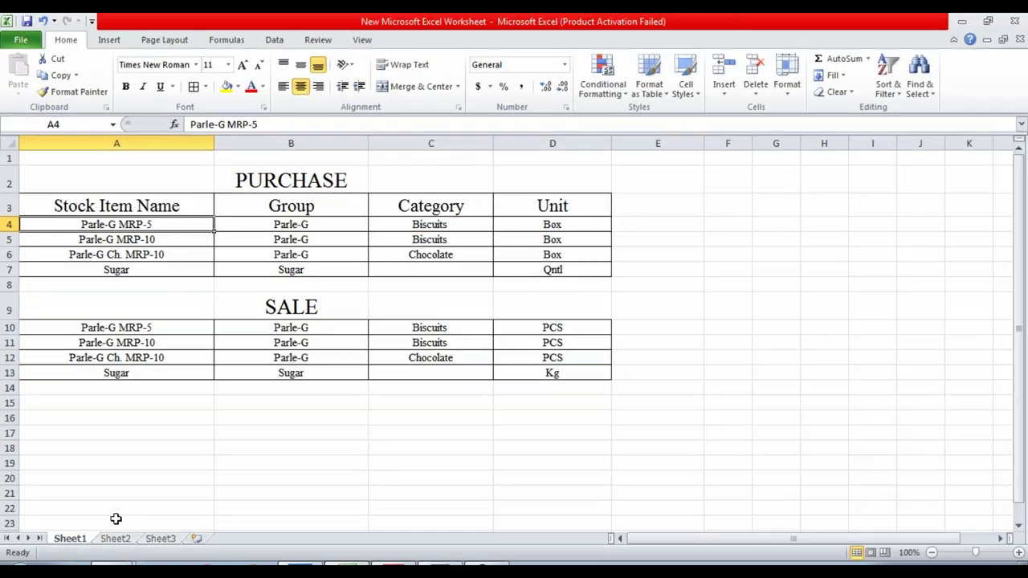
Return to TallyPrime and create the stock category "Biscuits" under Primary.
key(alt+Tab)
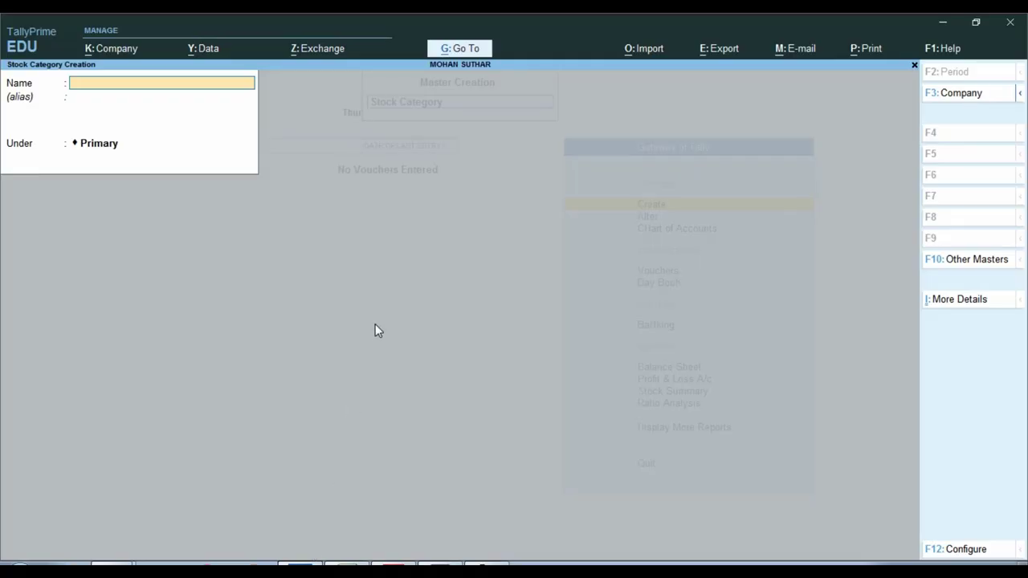
text(Biscuits)
key(Return)
key(Return)
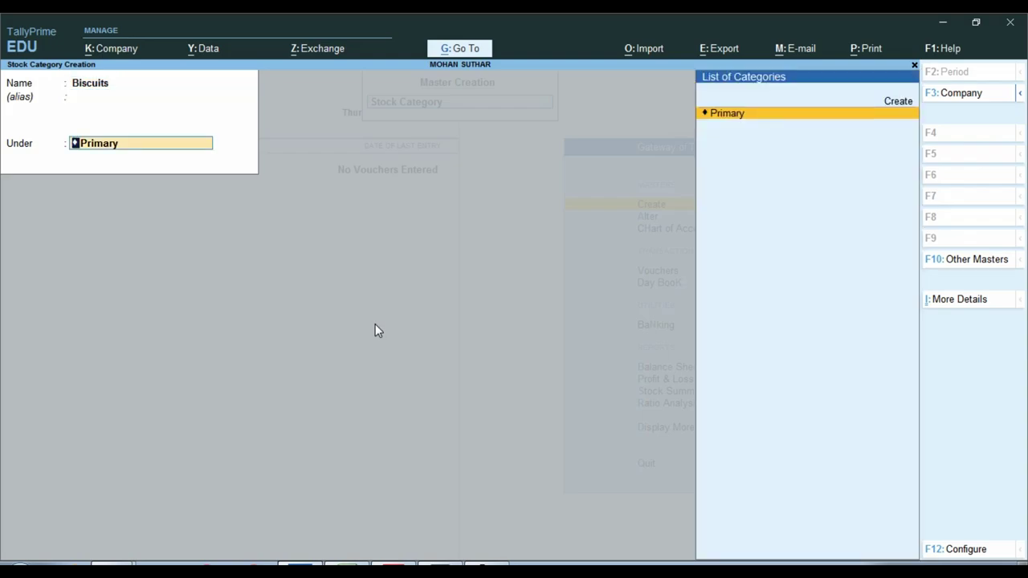
key(Return)
key(Return)
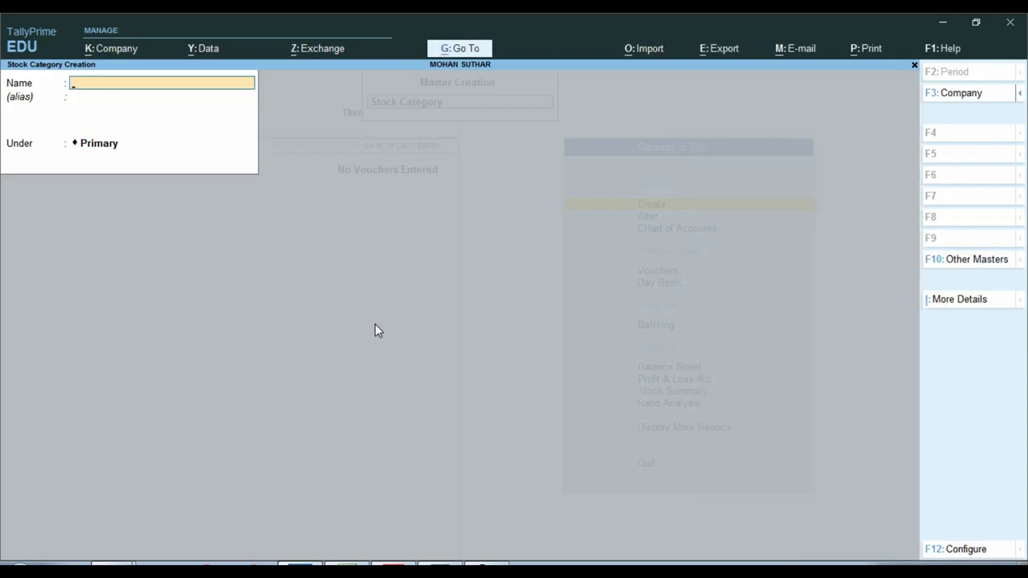
Switch to the Excel worksheet and copy the category name "Chocolate" from the Parle-G Ch. MRP-10 row of the purchase table.
key(alt+Tab)
click(444, 255)
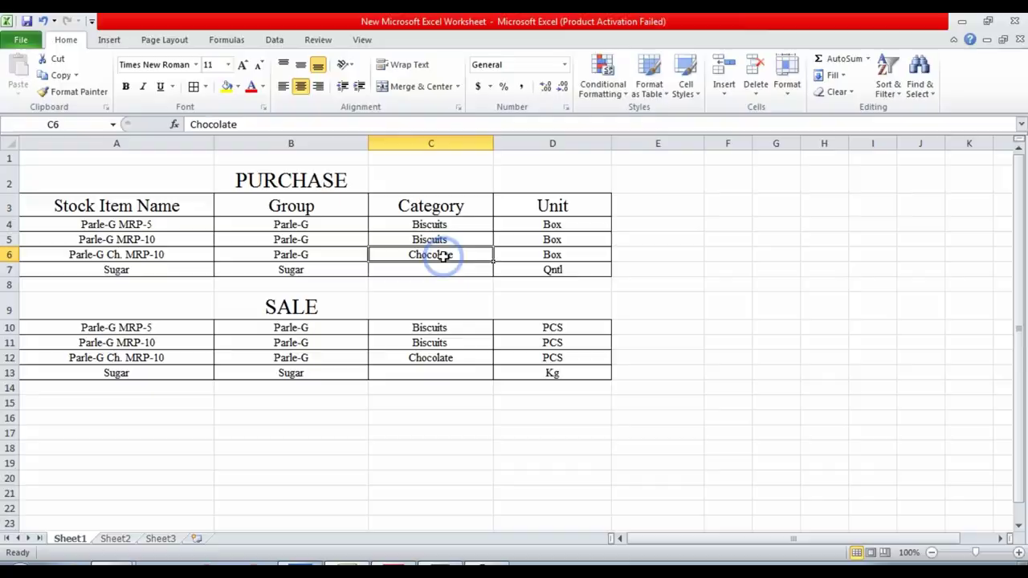
click(443, 257)
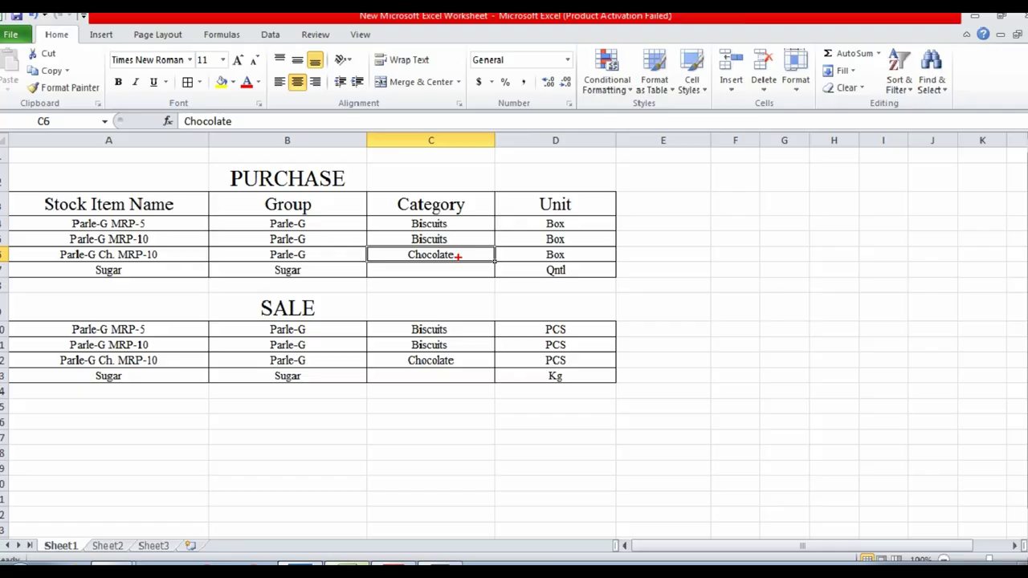
key(alt+Tab)
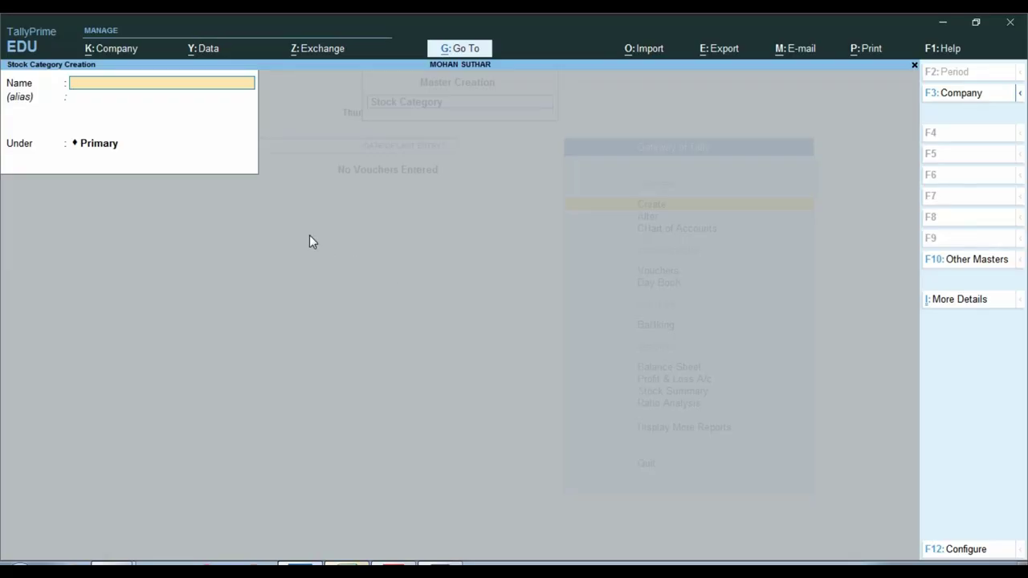
key(alt+Tab)
key(ctrl+c)
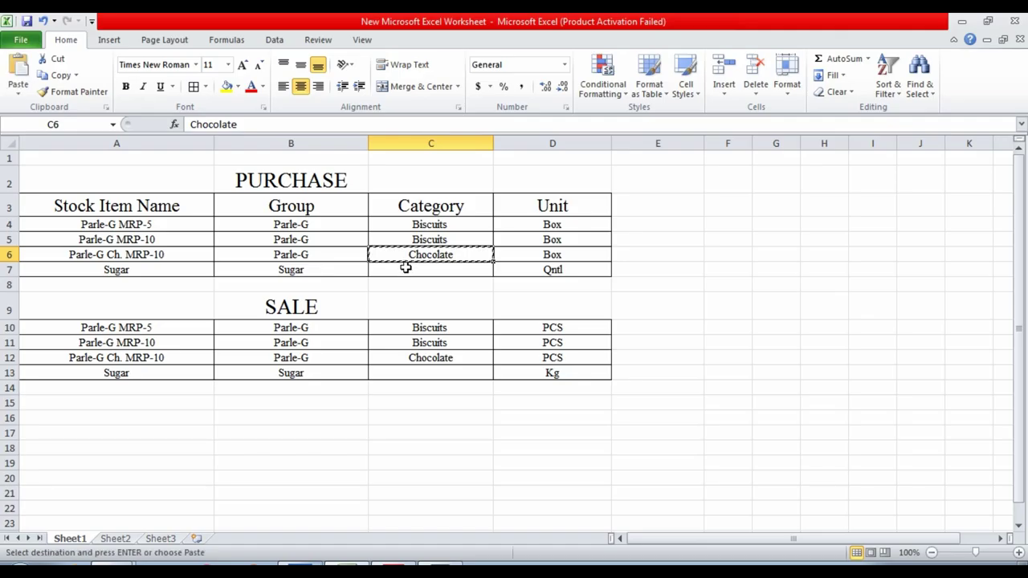
Back in TallyPrime, paste "Chocolate" as the name, save the stock category under Primary, and close the creation form.
key(alt+Tab)
key(ctrl+v)
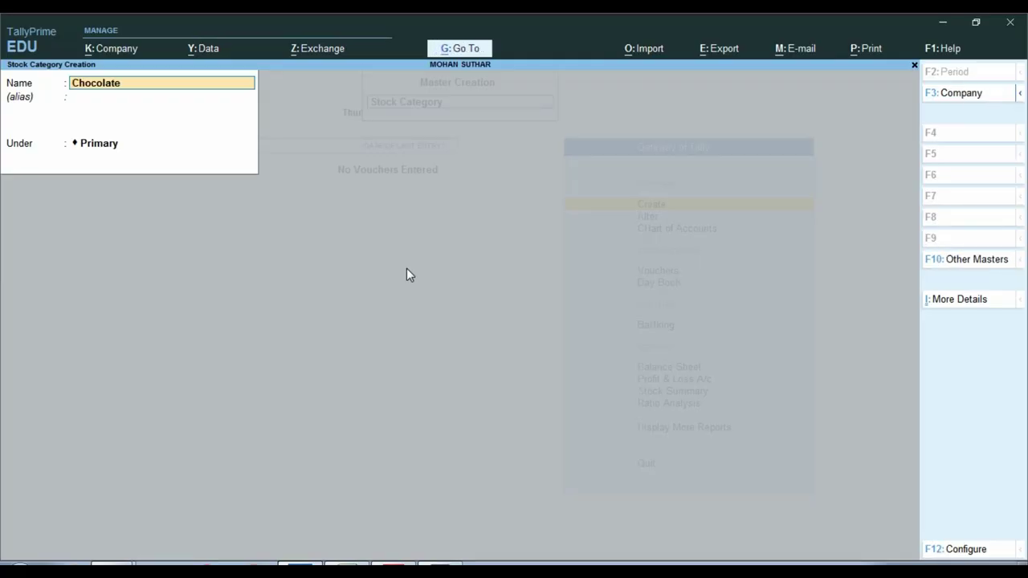
key(Return)
key(Return)
key(Return)
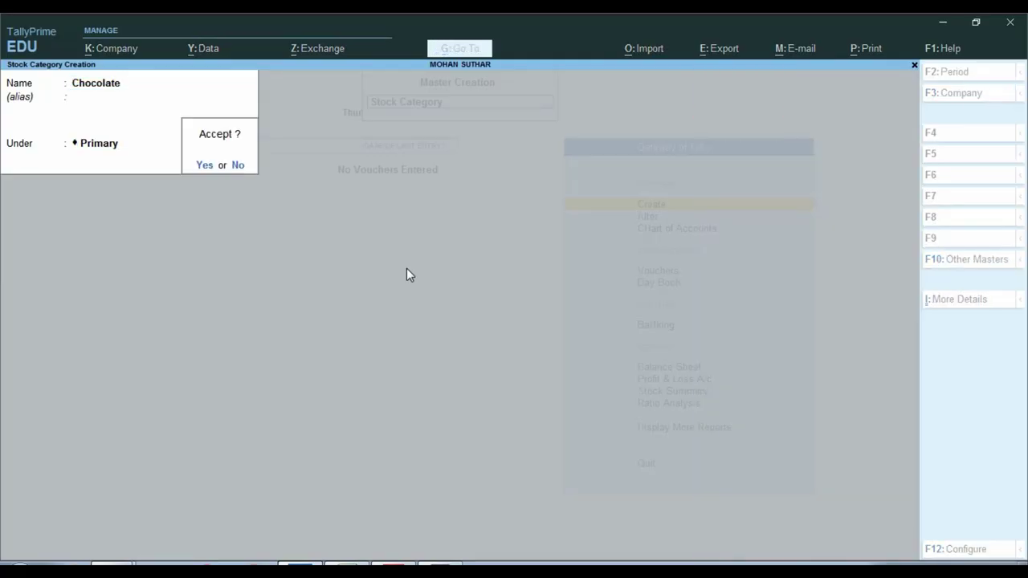
key(Return)
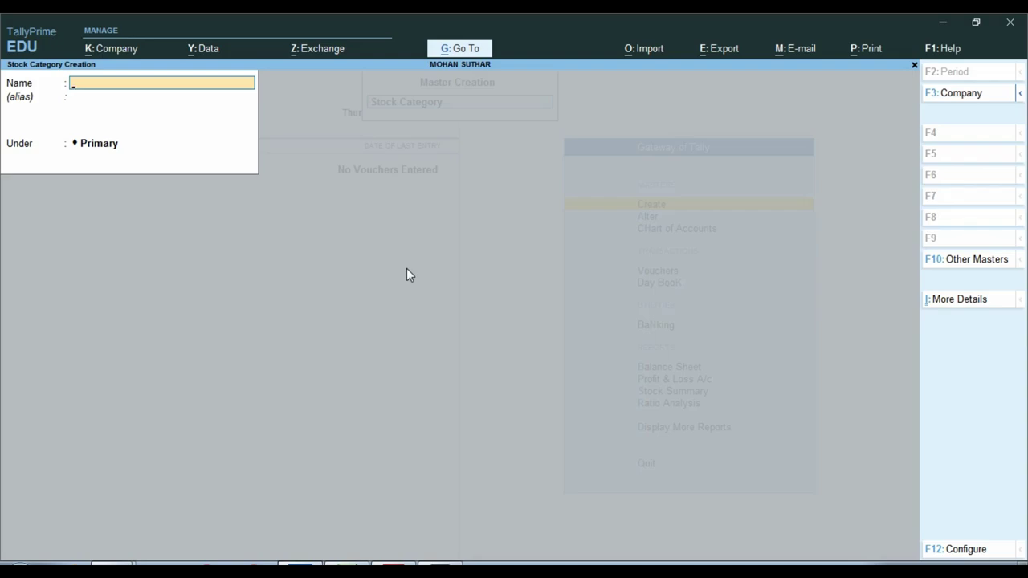
key(Escape)
key(Return)
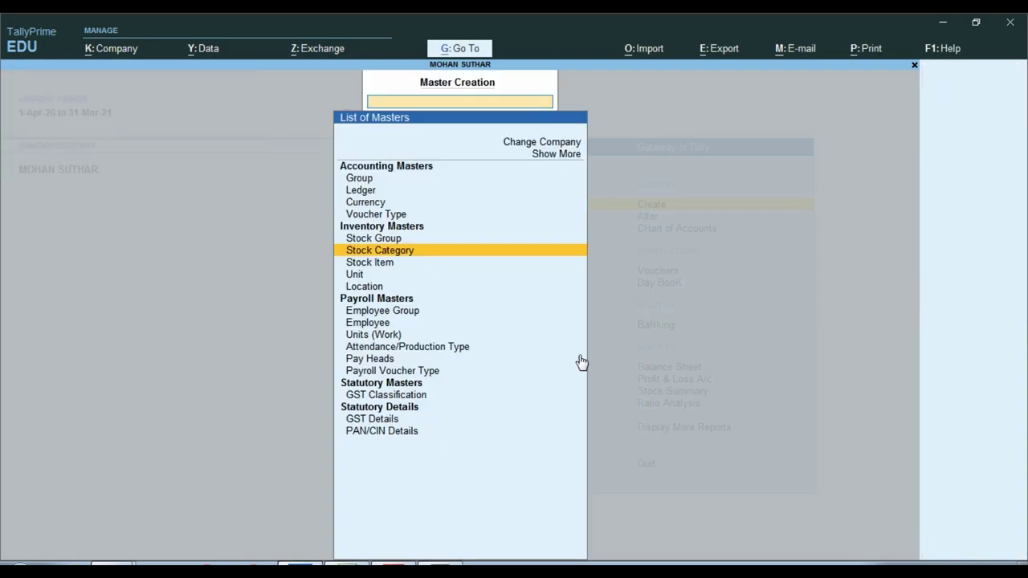
Switch to the Excel worksheet and examine the units of Parle-G MRP-5 in the purchase and sale tables.
key(alt+Tab)
click(578, 228)
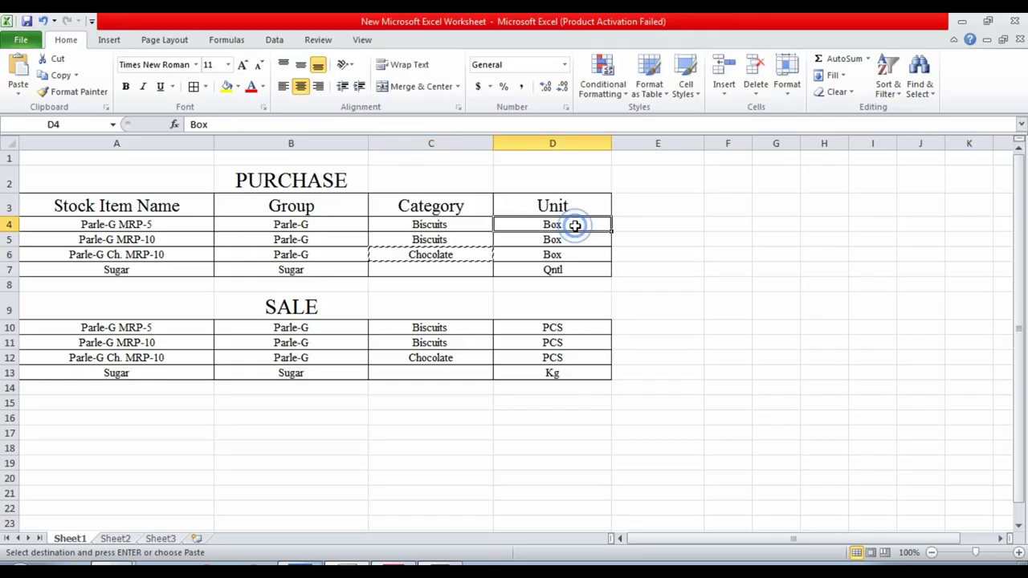
click(588, 326)
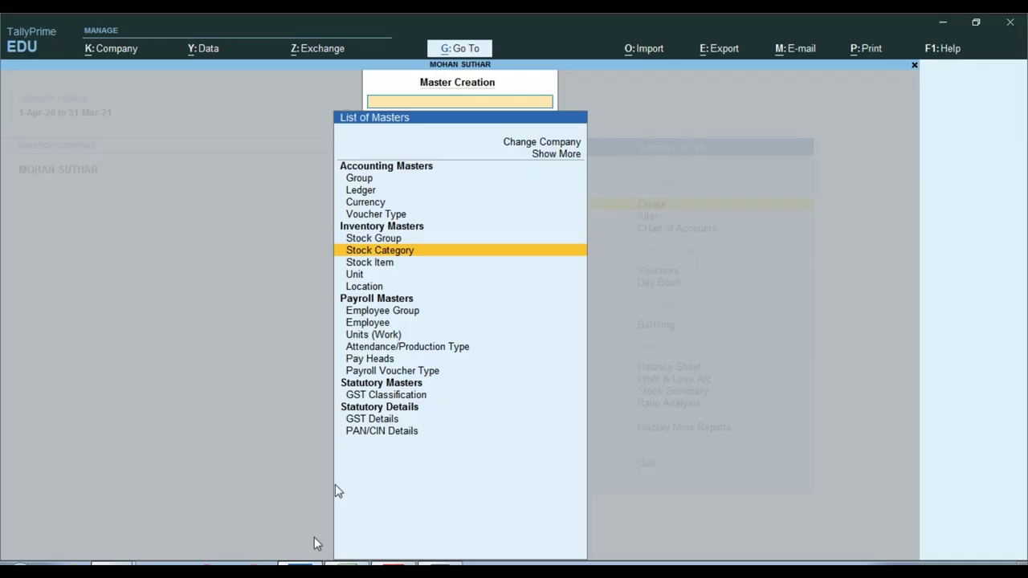
Return to TallyPrime and open the creation form for a new Unit under the inventory masters.
key(Escape)
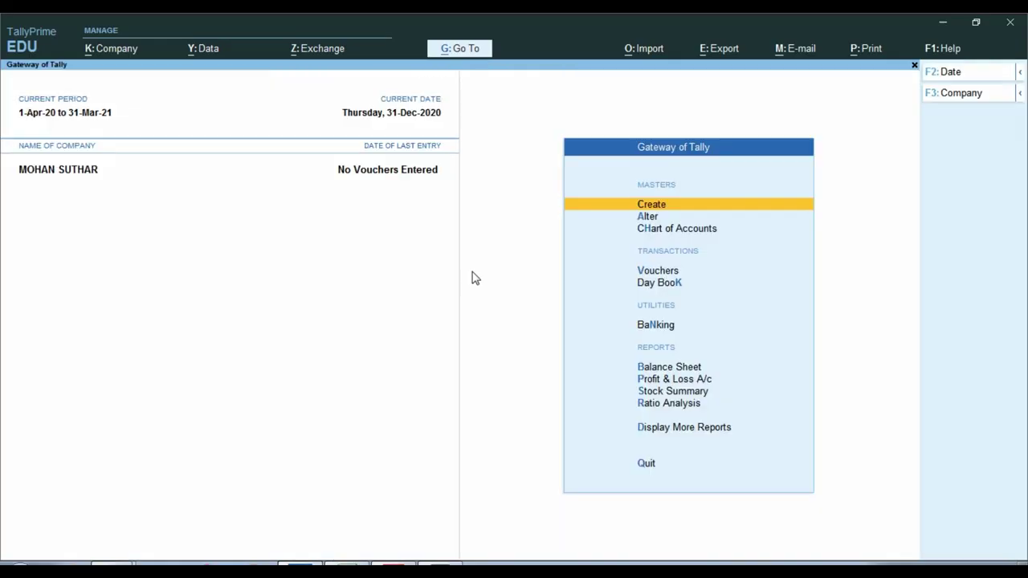
key(Return)
key(Down)
key(Down)
key(Down)
key(Down)
key(Down)
key(Down)
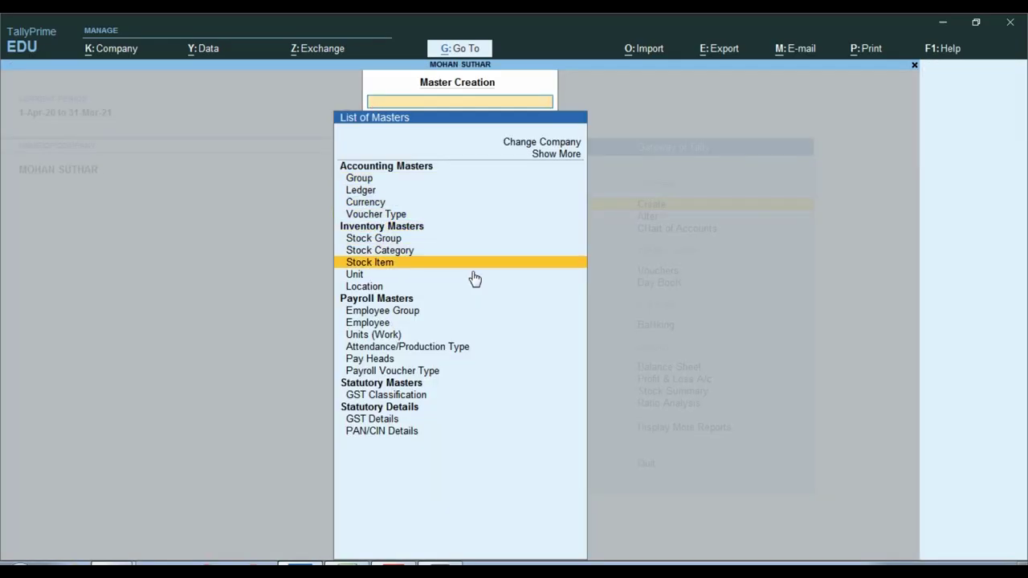
key(Down)
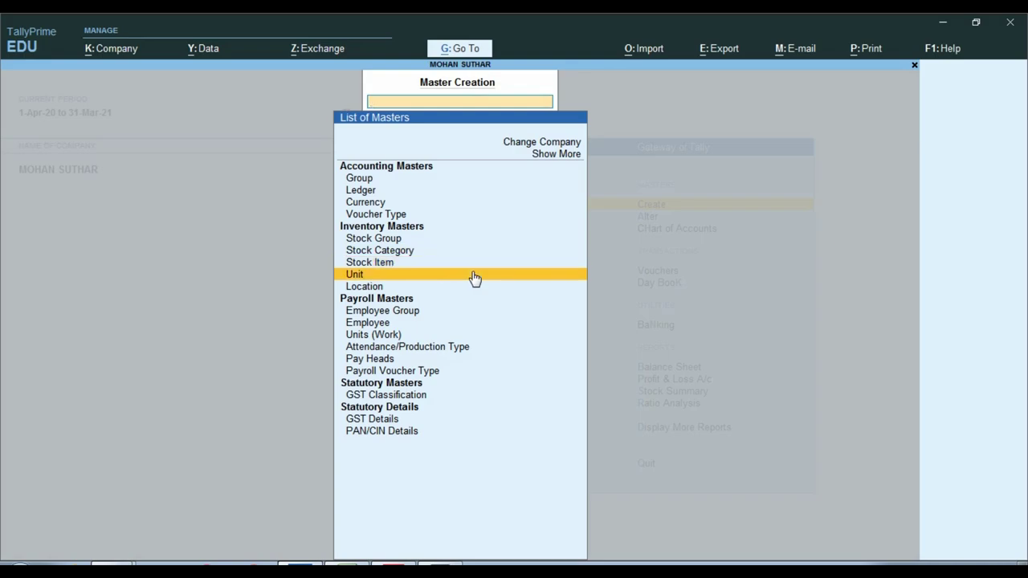
key(Return)
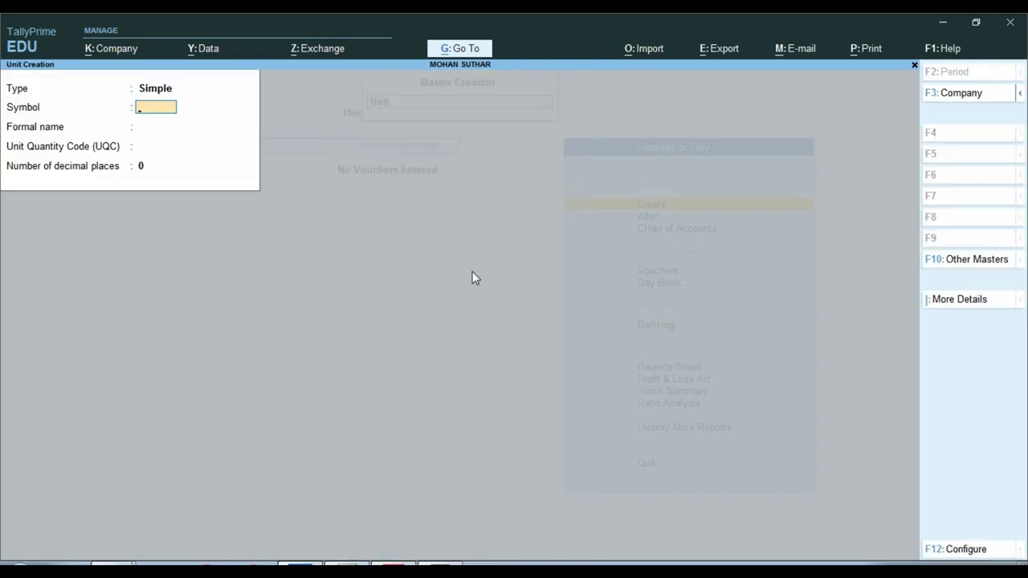
Recheck in the Excel worksheet which purchase and sale units Parle-G MRP-5 needs.
key(alt+Tab)
click(558, 225)
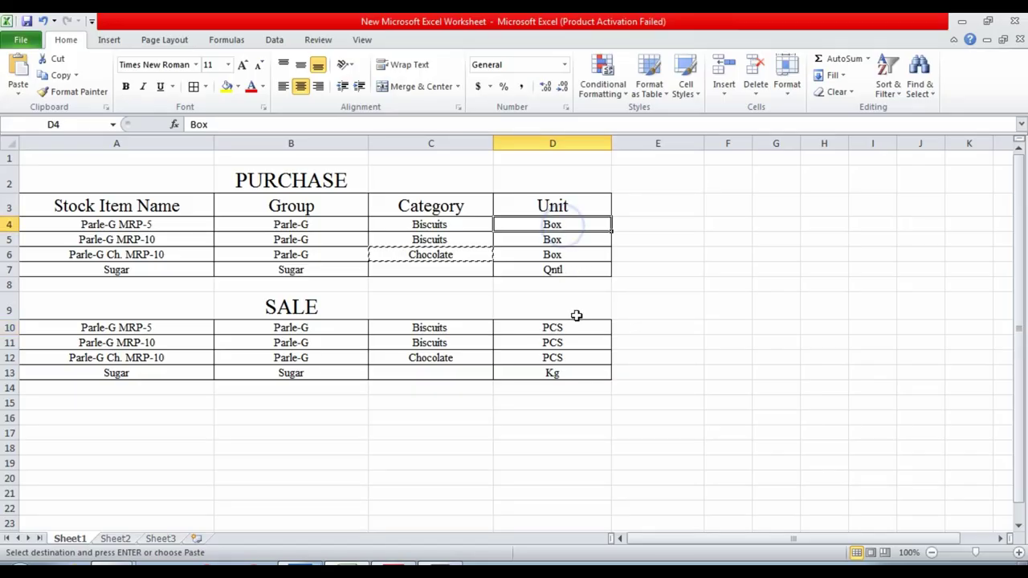
click(575, 328)
Back in TallyPrime, create the simple unit "box" with UQC BOX-BOX and 0 decimal places, leaving the formal name blank.
key(alt+Tab)
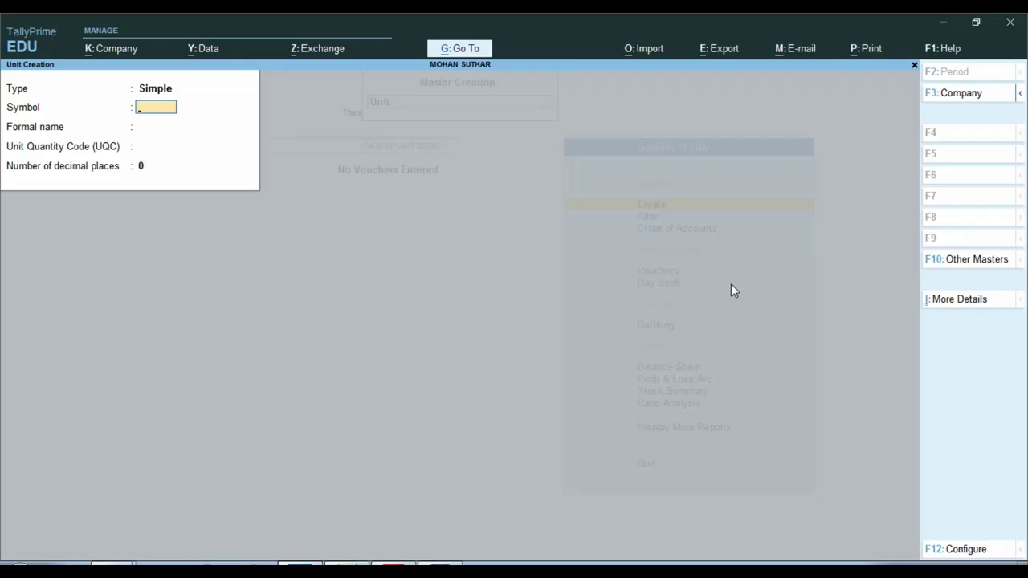
text(box)
key(Return)
key(Return)
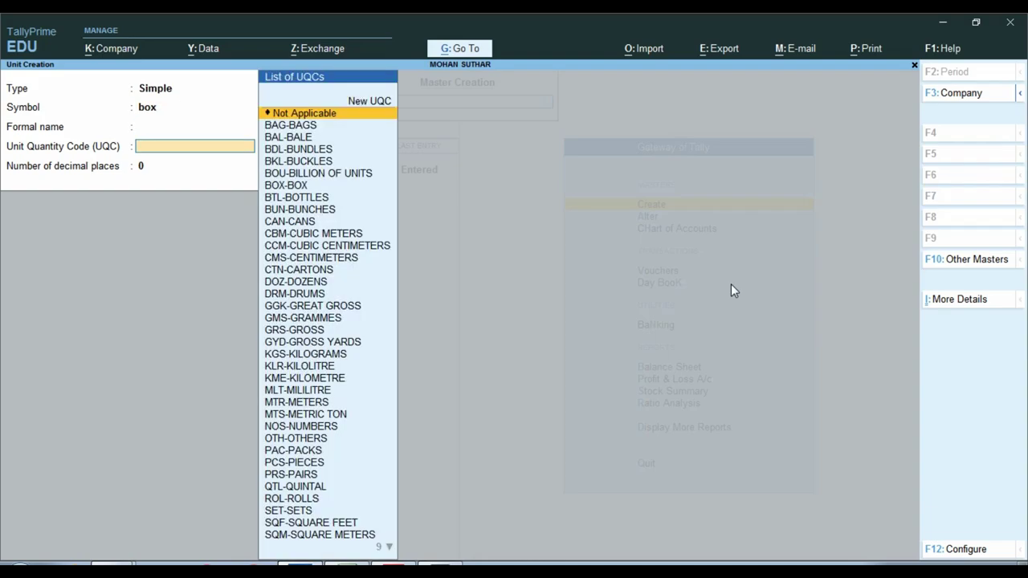
text(bo)
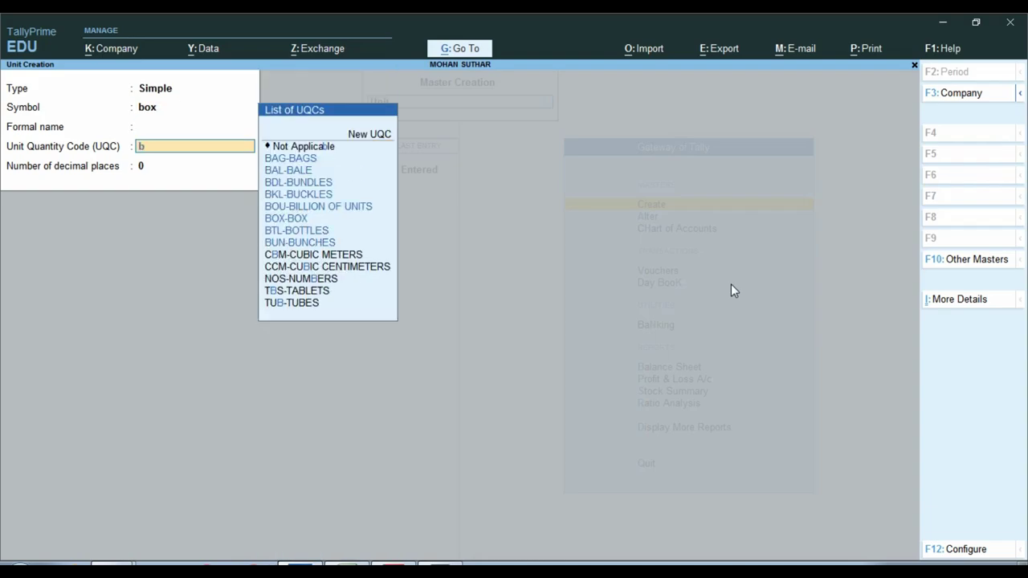
key(Down)
key(Down)
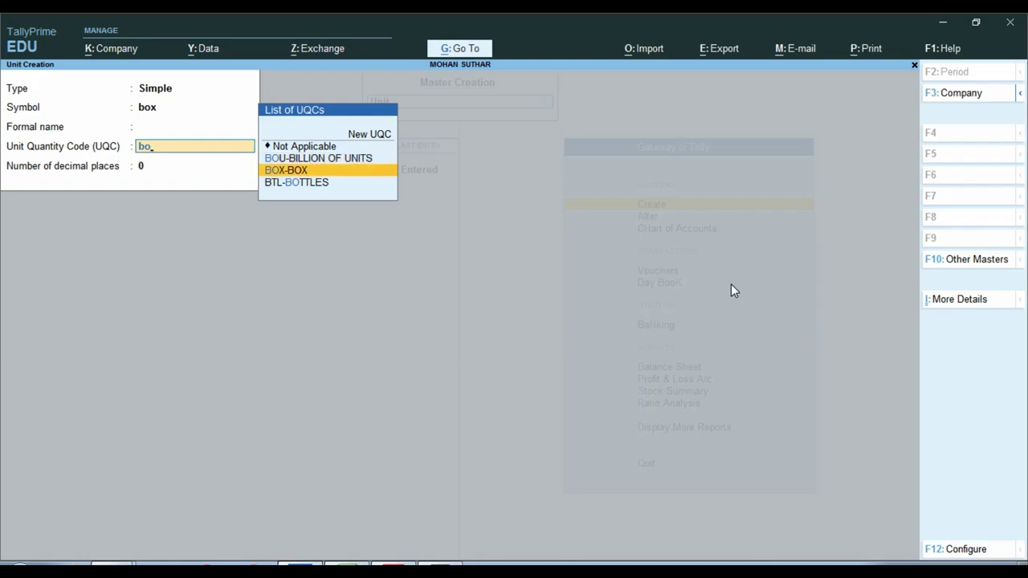
key(Return)
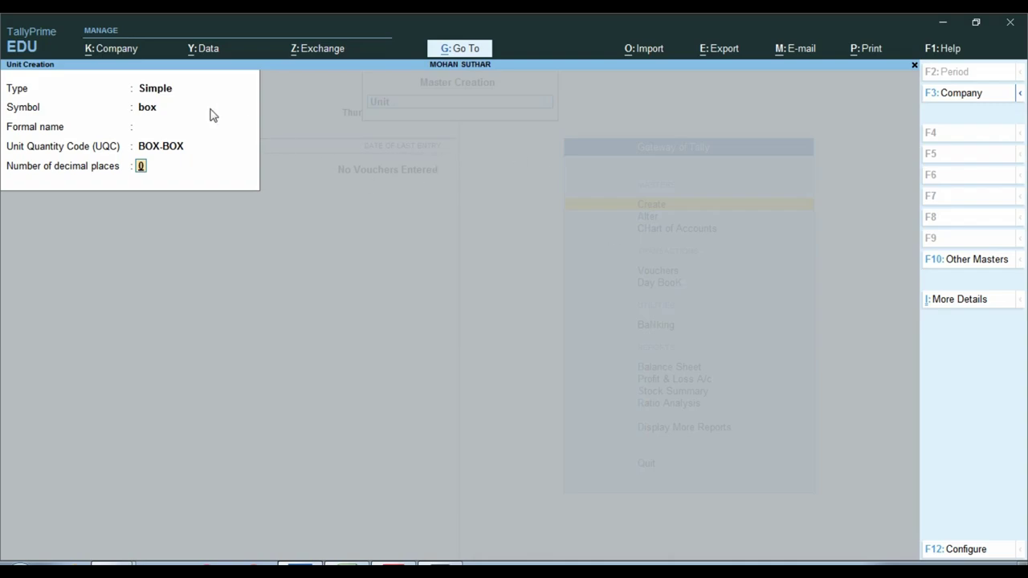
key(ctrl)
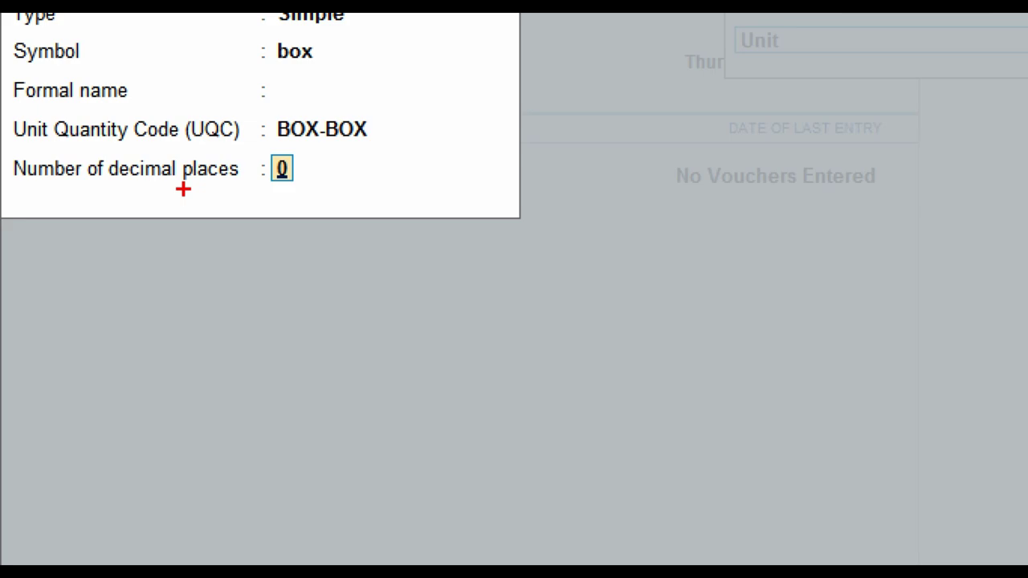
key(Return)
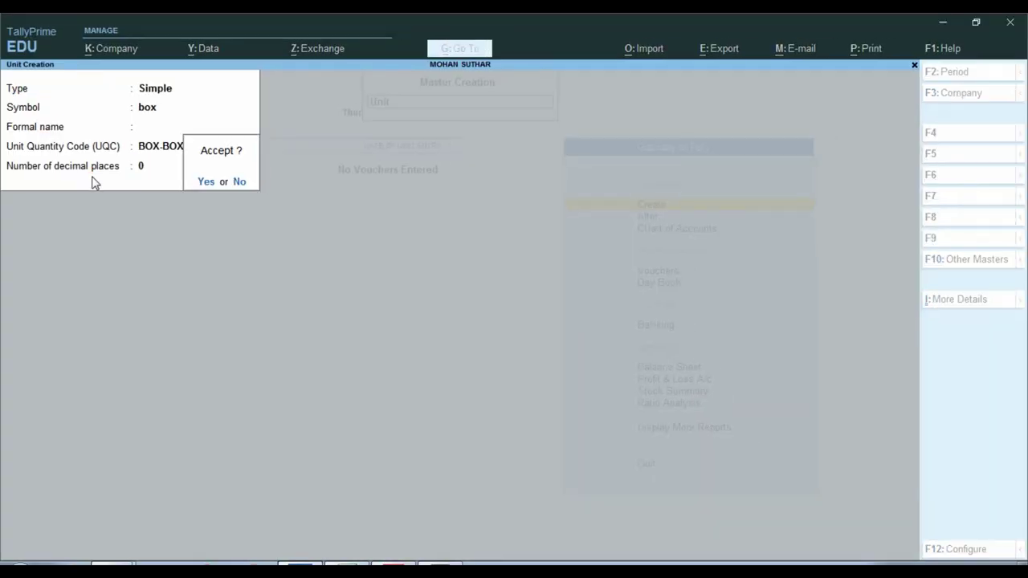
key(Return)
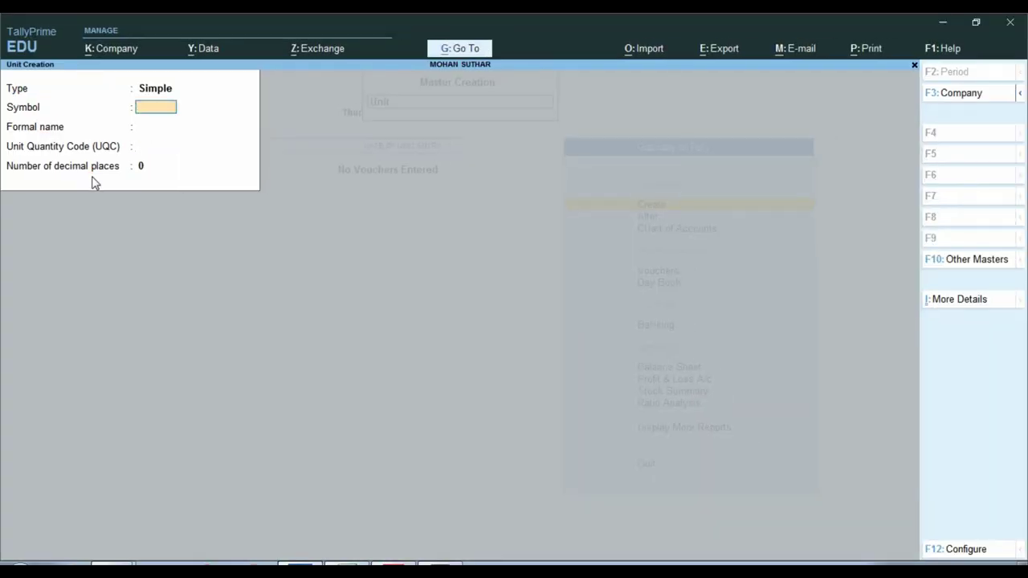
After checking the sale unit in Excel, create the simple unit "pcs" in TallyPrime with UQC PCS-PIECES and 0 decimal places, leaving the formal name blank.
key(alt+Tab)
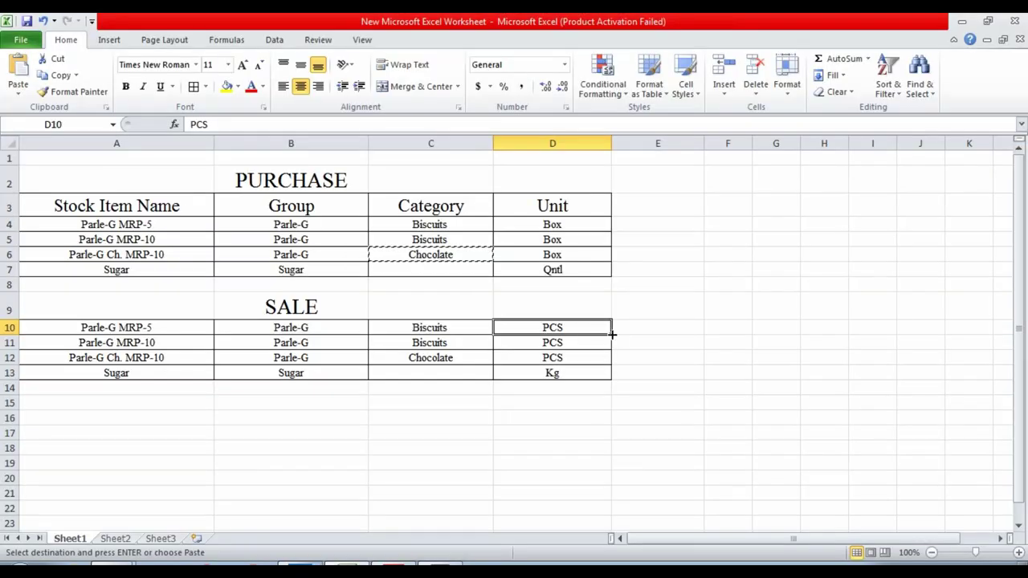
key(alt+Tab)
text(pcs)
key(Return)
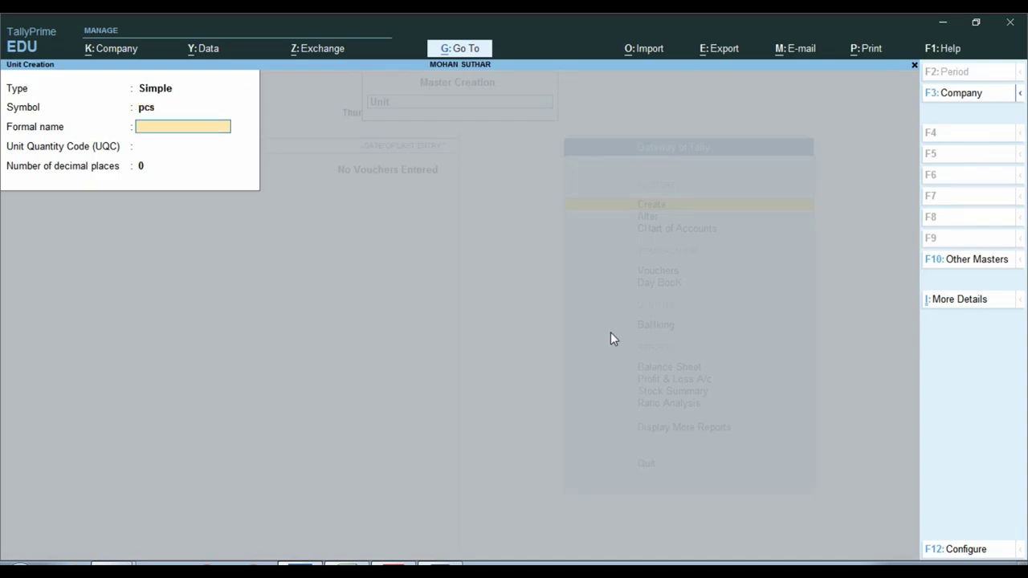
key(Return)
text(pcs)
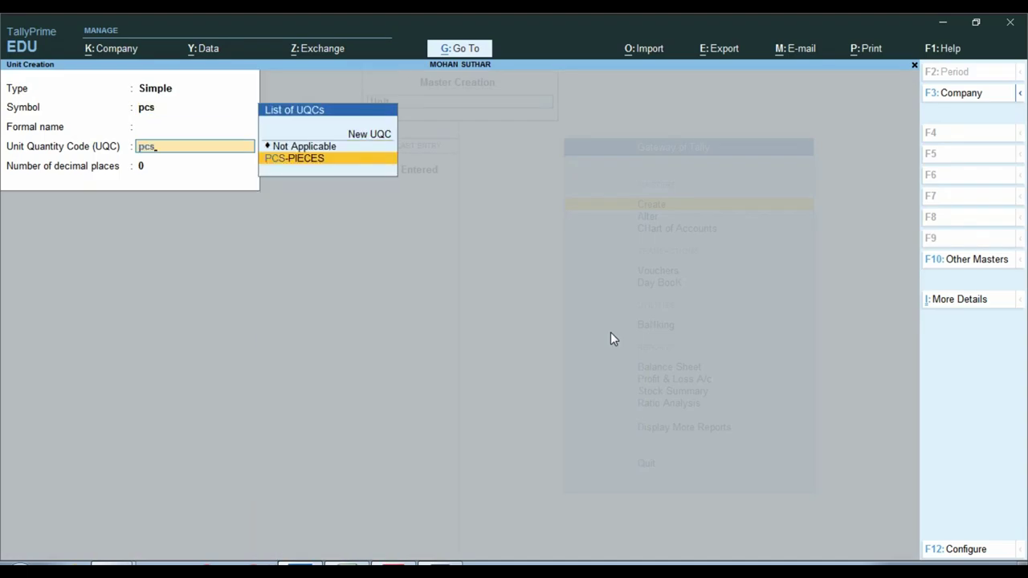
key(Return)
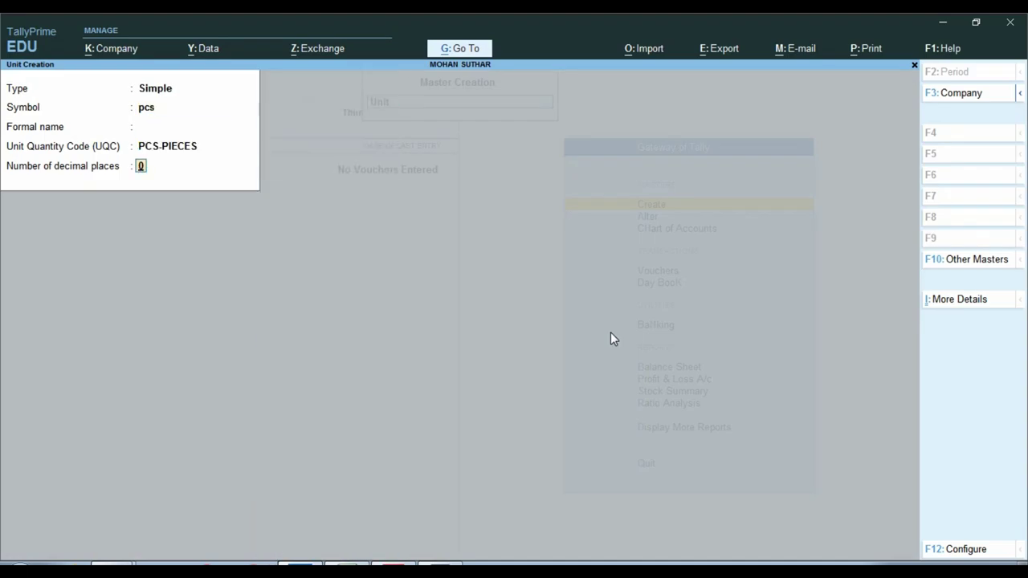
key(Return)
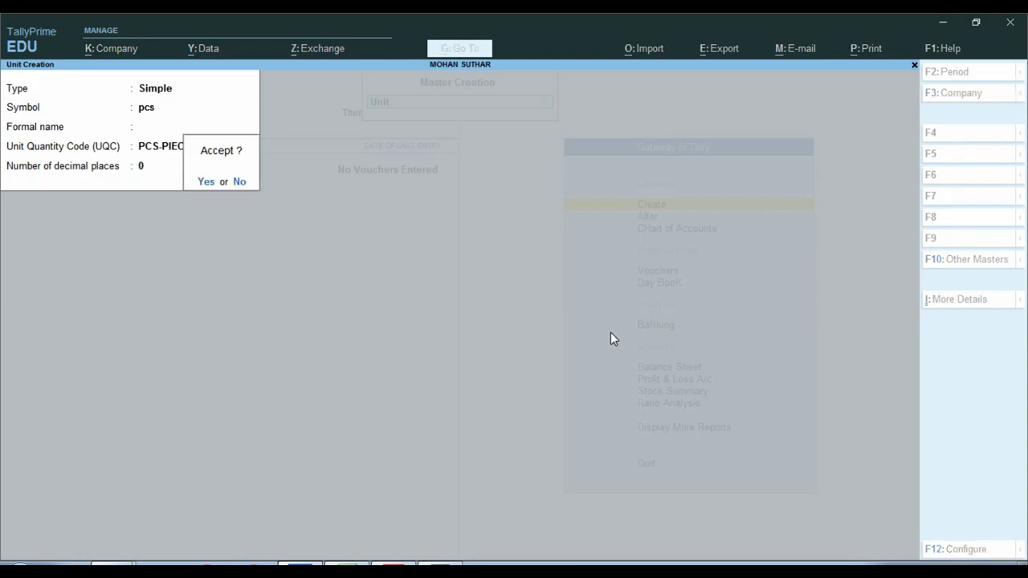
key(Return)
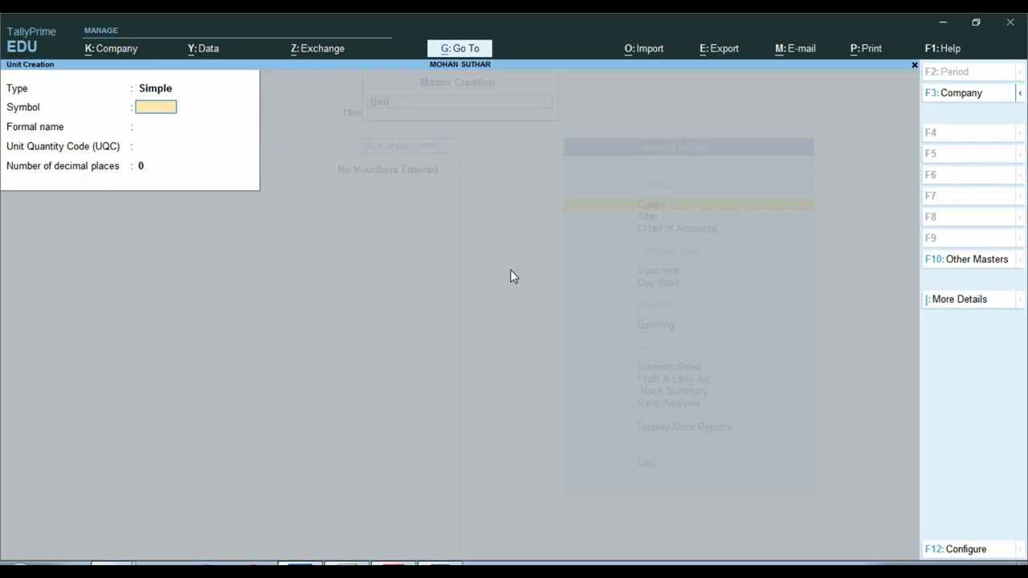
Check the purchase unit of Parle-G MRP-5 in the Excel worksheet, and return to TallyPrime to leave unit creation.
key(alt+Tab)
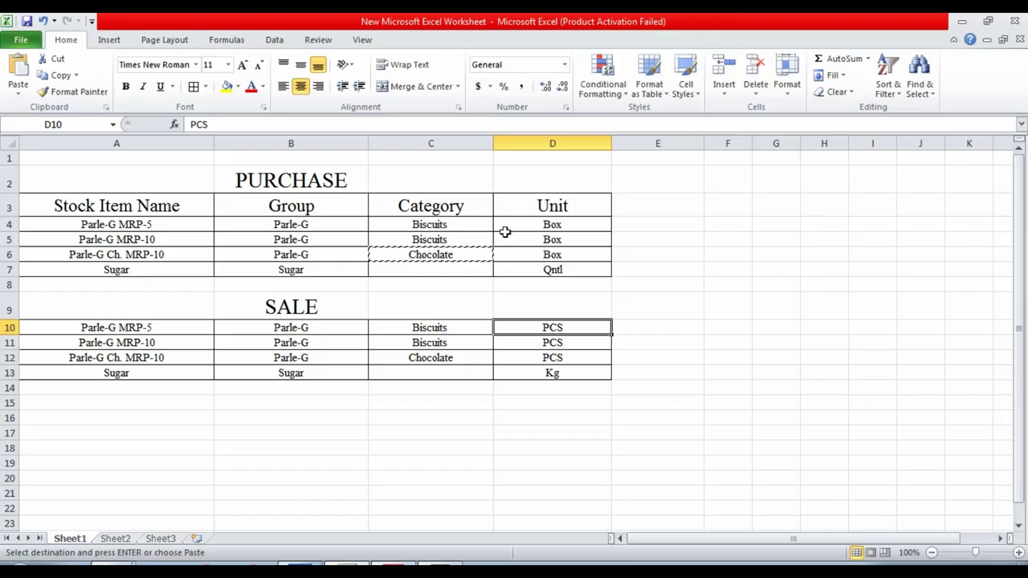
click(546, 223)
key(alt+Tab)
key(Escape)
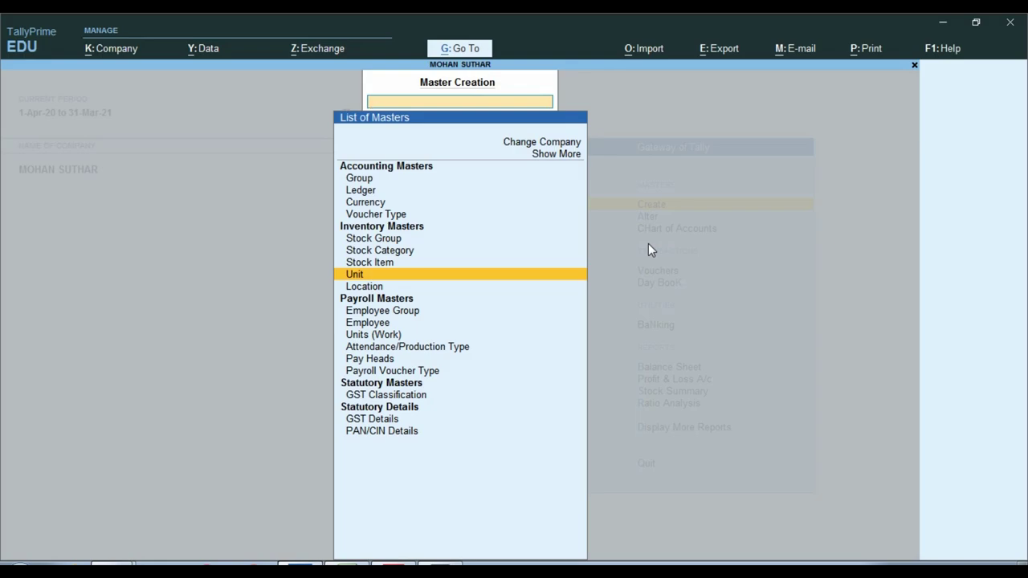
Open the existing unit "box" for alteration from the inventory masters.
key(Escape)
key(Down)
key(Return)
key(Down)
key(Down)
key(Down)
key(Down)
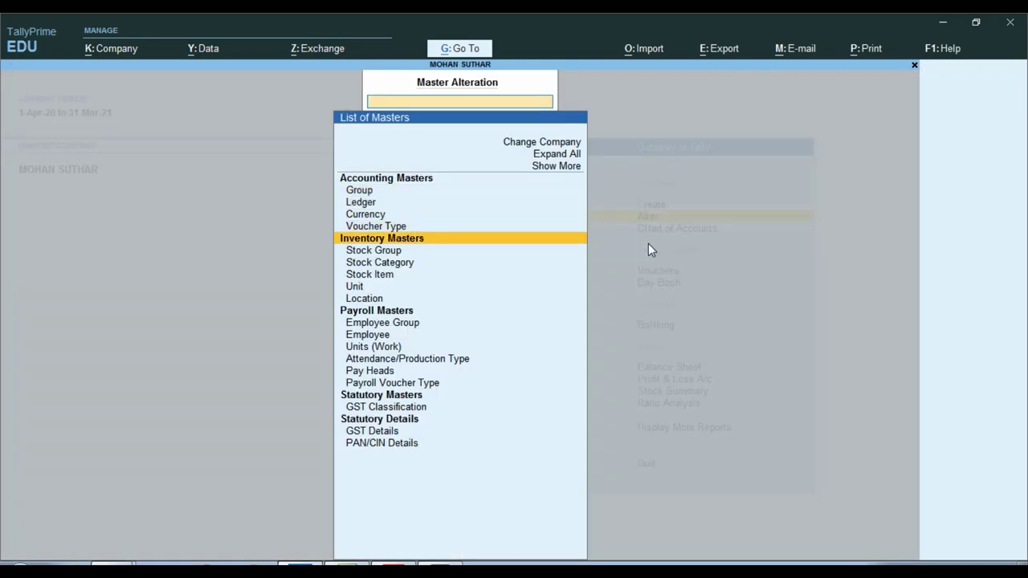
key(Down)
key(Down)
key(Down)
key(Down)
key(Return)
key(Return)
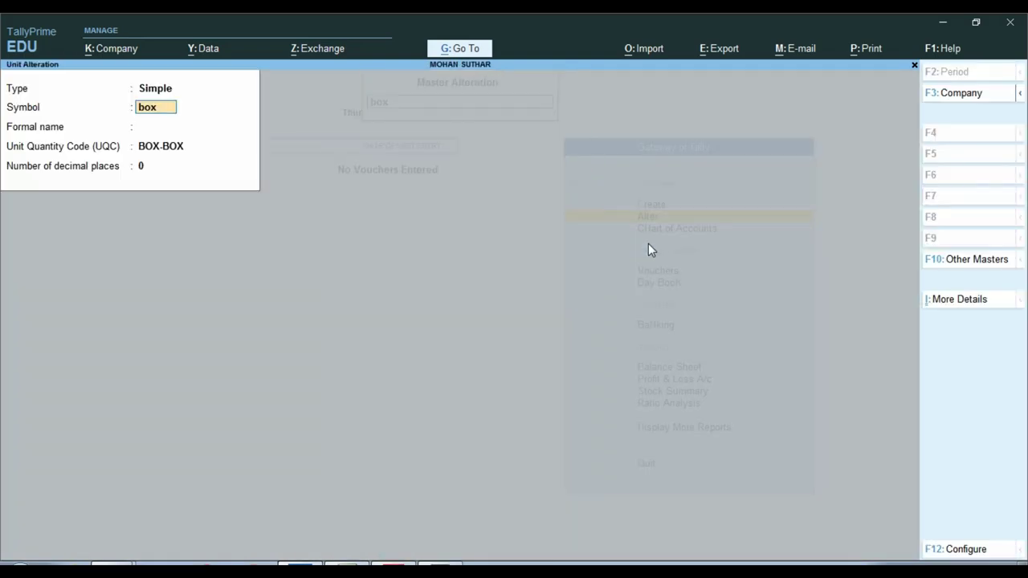
Set the "box" unit's number of decimal places to 2, save it, and leave the list of units.
key(Return)
key(Return)
key(Return)
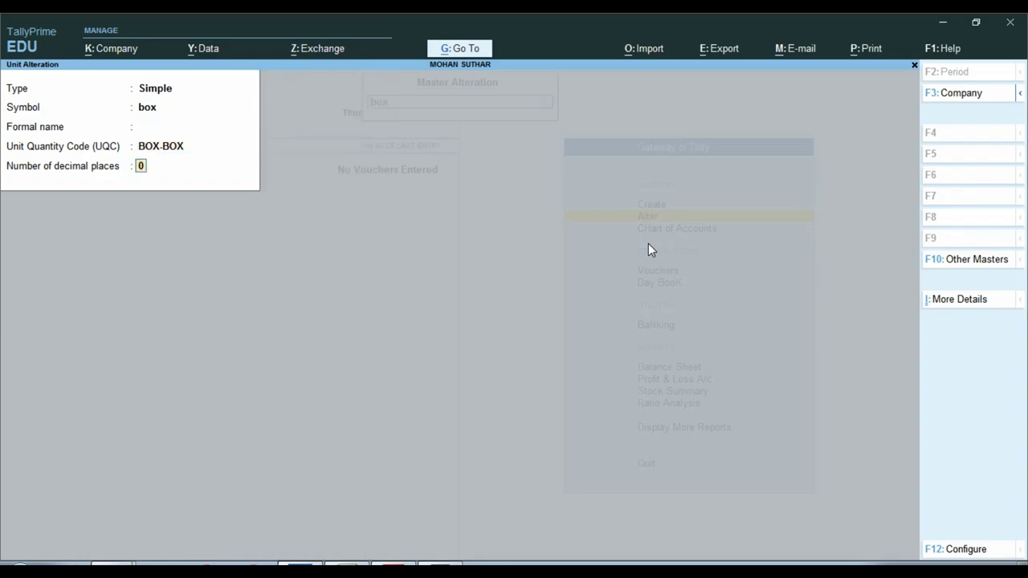
text(2)
key(Return)
key(Return)
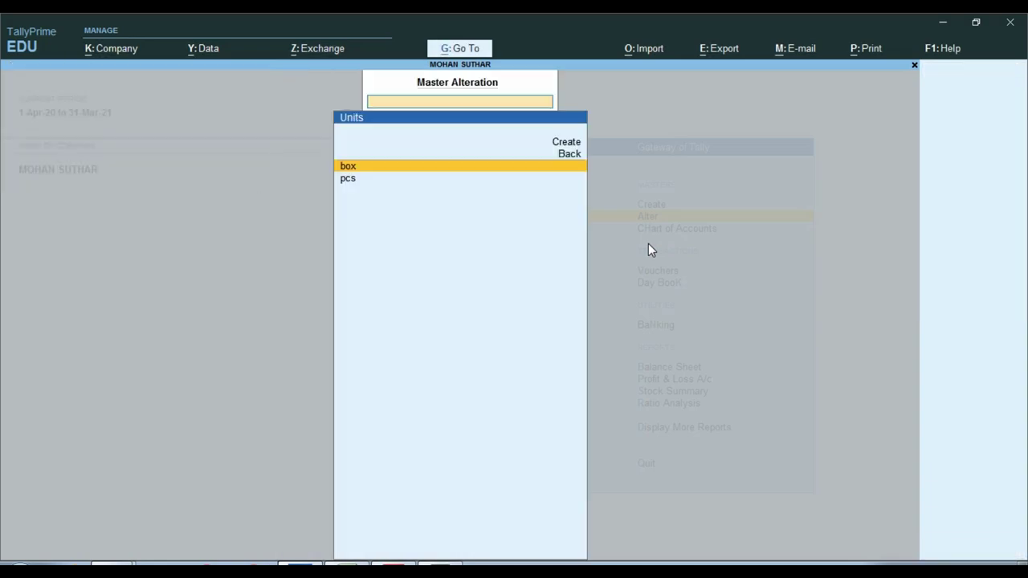
key(Escape)
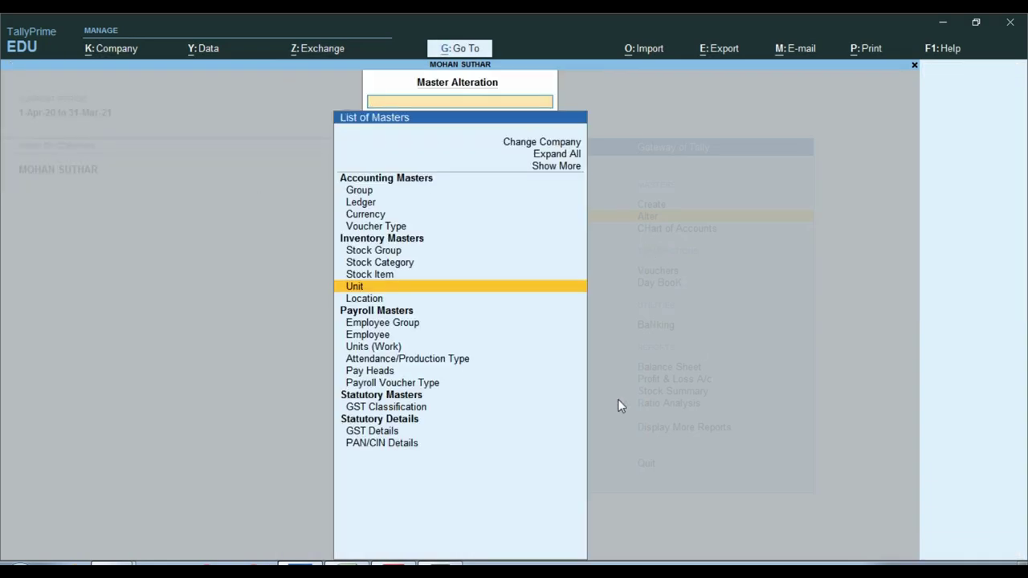
Switch to the Excel worksheet and examine Sugar's purchase and sale units, returning to TallyPrime when done.
key(alt+Tab)
click(636, 290)
click(579, 269)
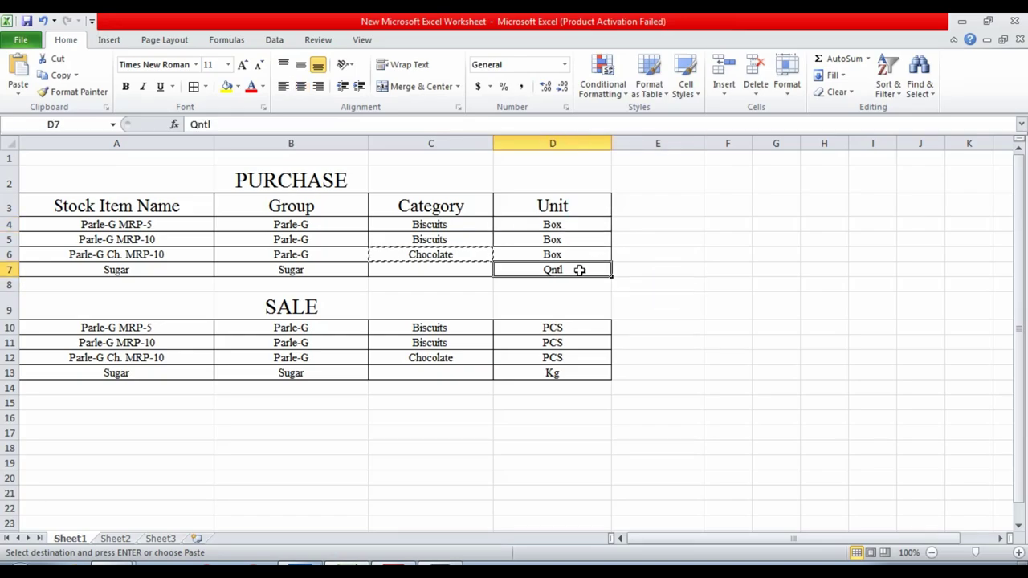
click(554, 372)
key(alt+Tab)
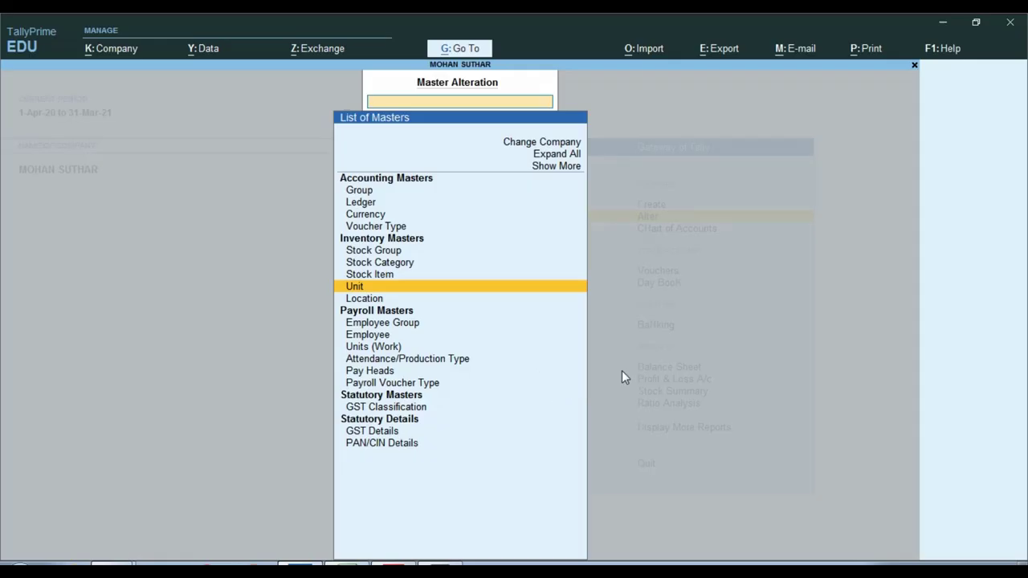
Leave master alteration and open the creation form for a new Unit under the inventory masters.
key(Return)
key(Escape)
key(Escape)
key(c)
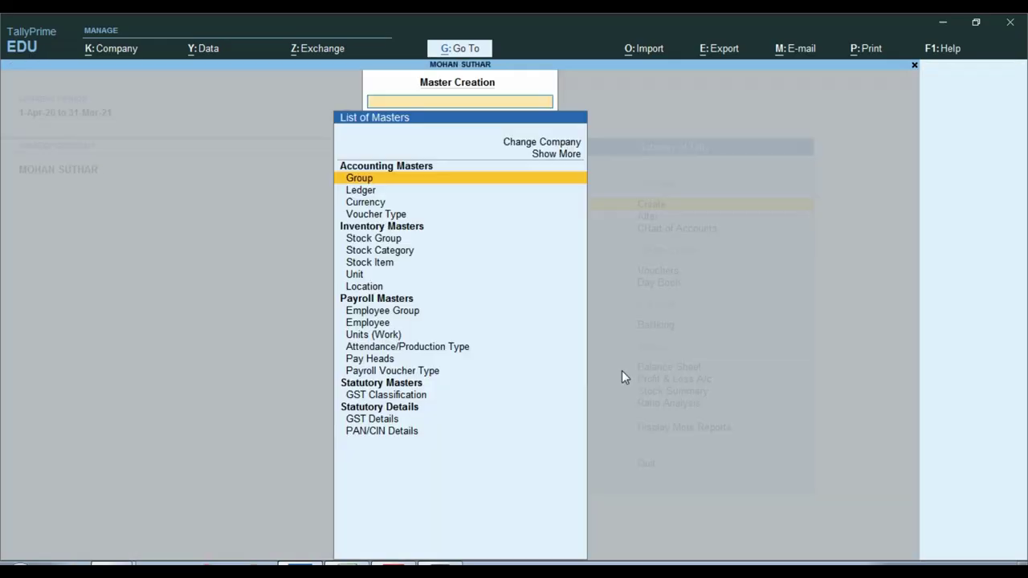
key(Down)
key(Down)
key(Down)
key(Down)
key(Down)
key(Down)
key(Down)
key(Return)
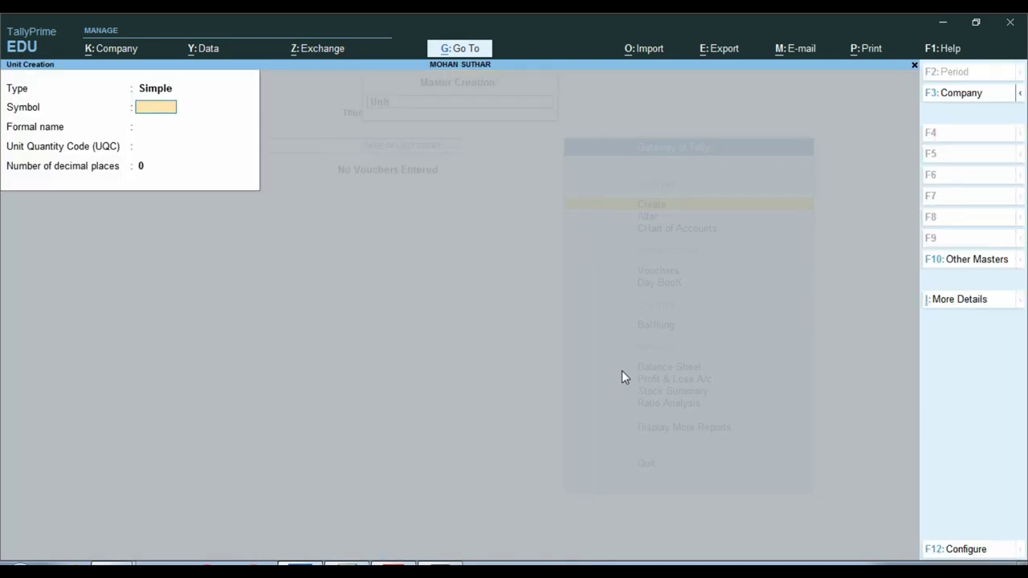
Create the simple unit "Qntl" with UQC QTL-QUINTAL and 2 decimal places, leaving the formal name blank.
text(Qntl)
key(Return)
key(Return)
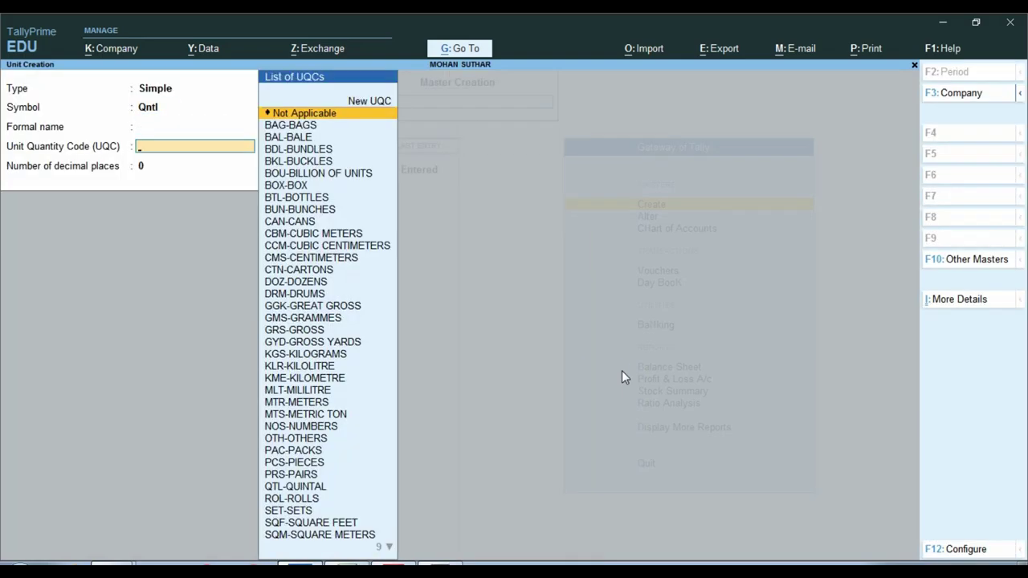
text(qt)
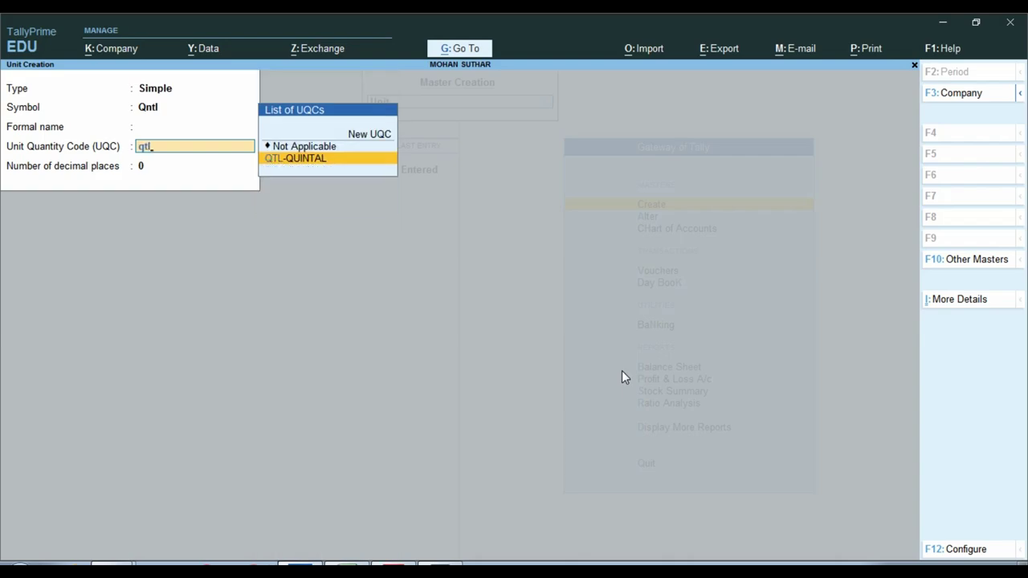
text(l)
key(Return)
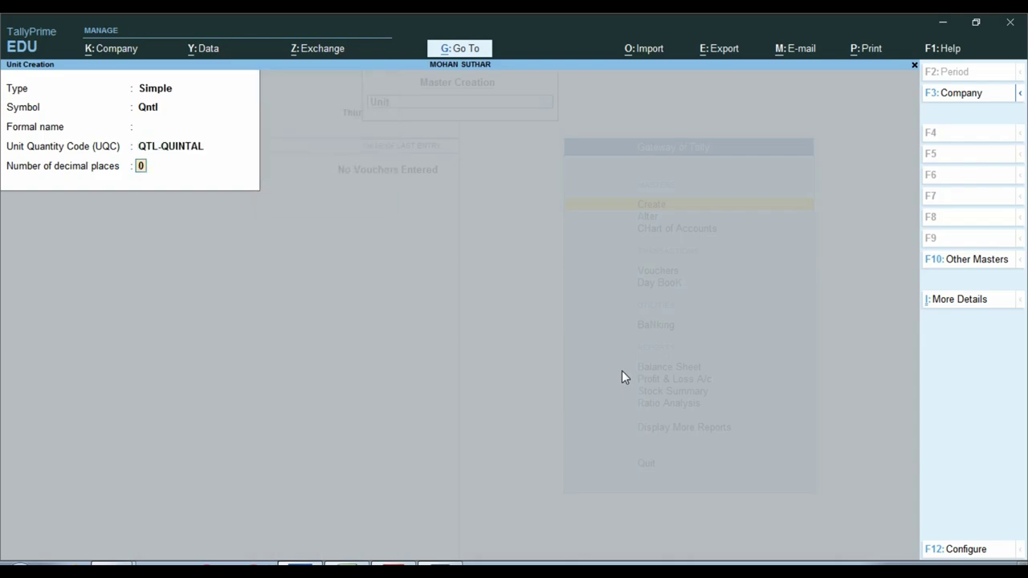
text(2)
key(Return)
key(Return)
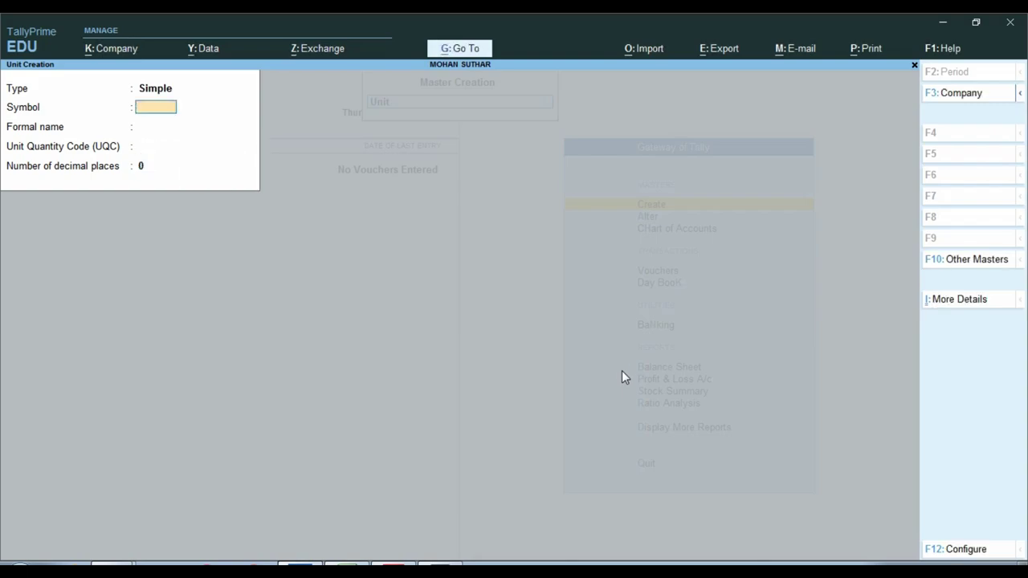
Create the simple unit "kg" with UQC KGS-KILOGRAMS and 3 decimal places, leaving the formal name blank.
text(kg)
key(Return)
key(Return)
text(kgs)
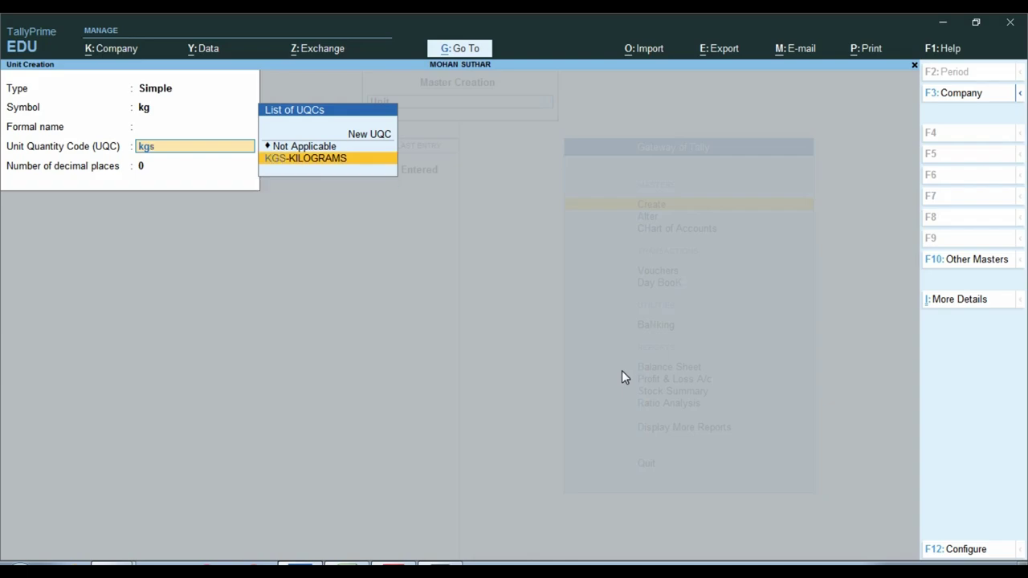
key(Return)
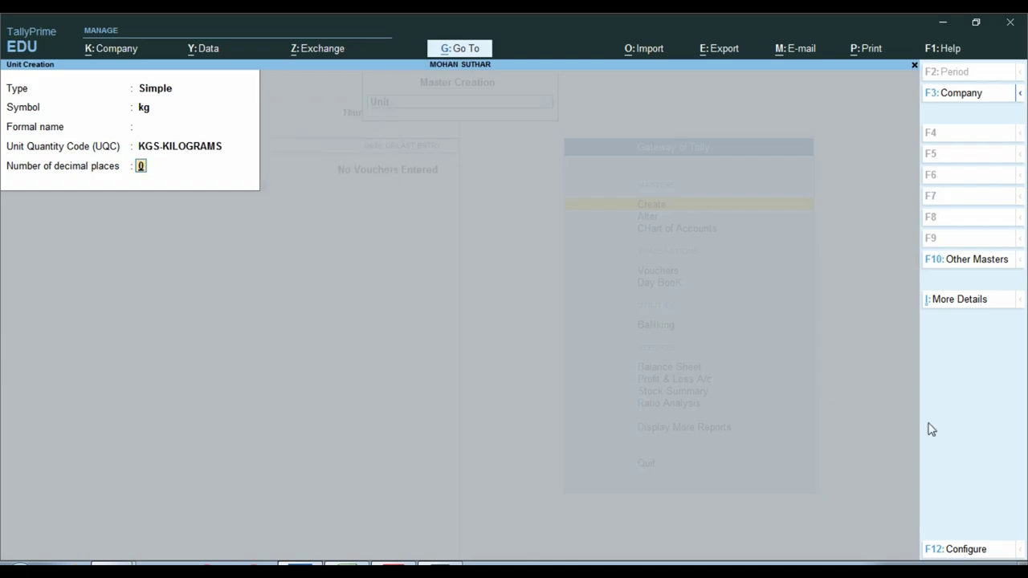
key(ctrl)
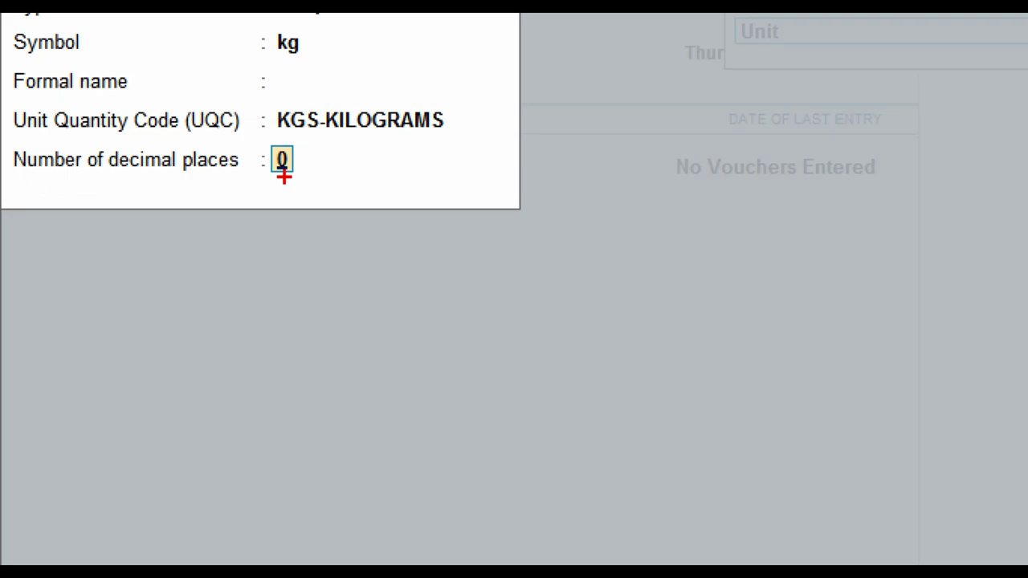
text(3)
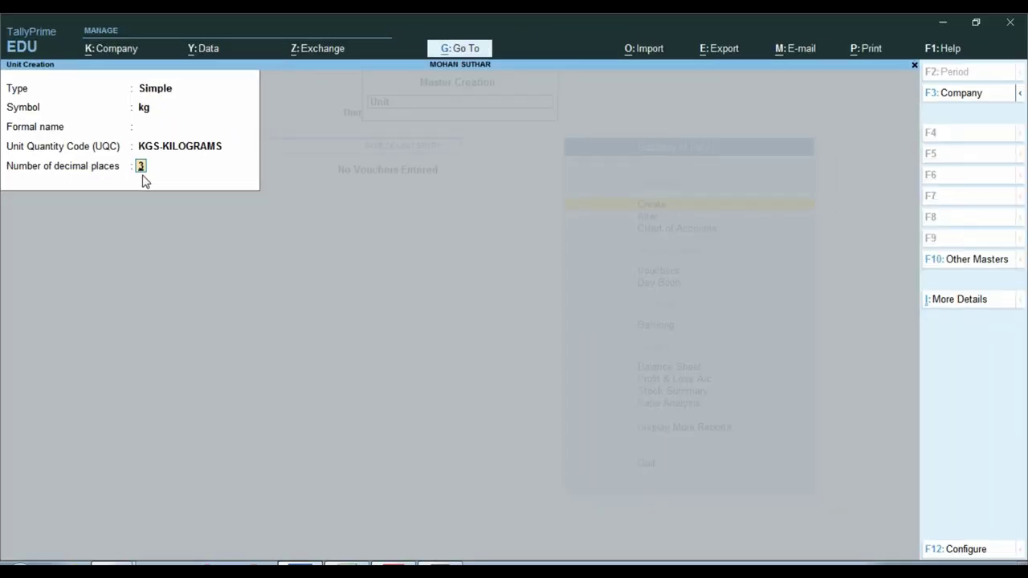
key(Return)
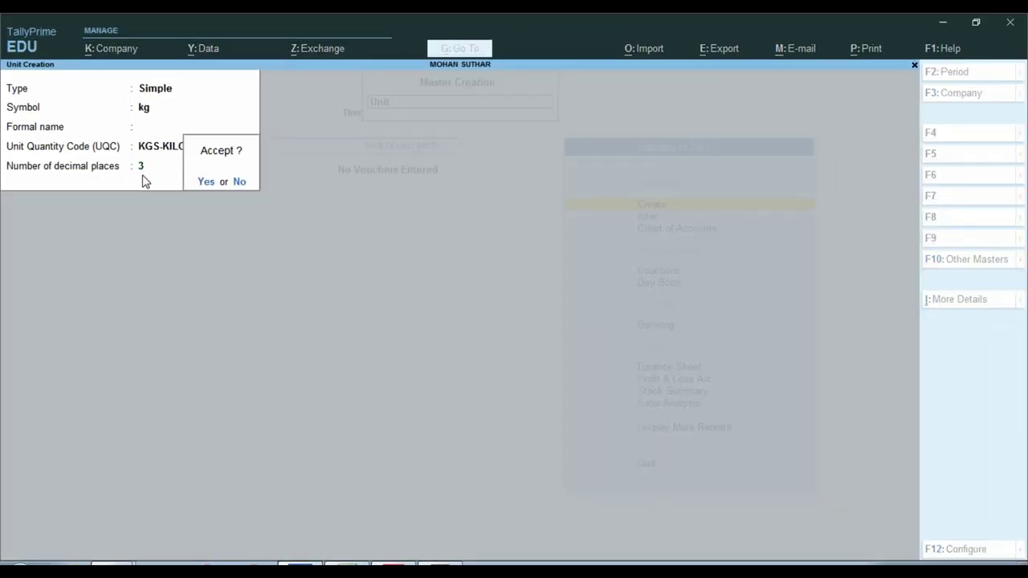
key(Return)
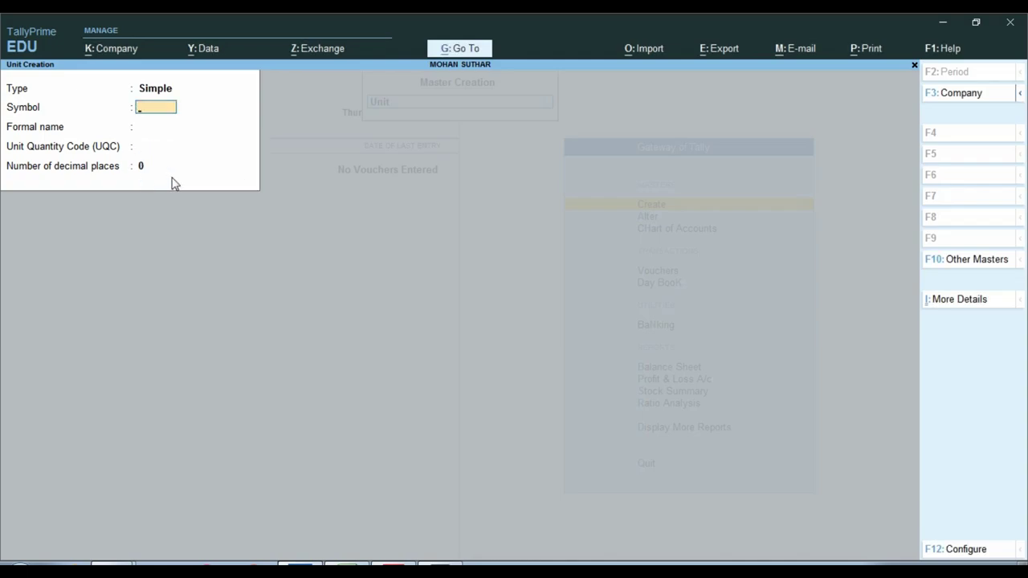
Switch to the Excel worksheet and review Sugar's unit in the sale table.
click(345, 562)
click(480, 432)
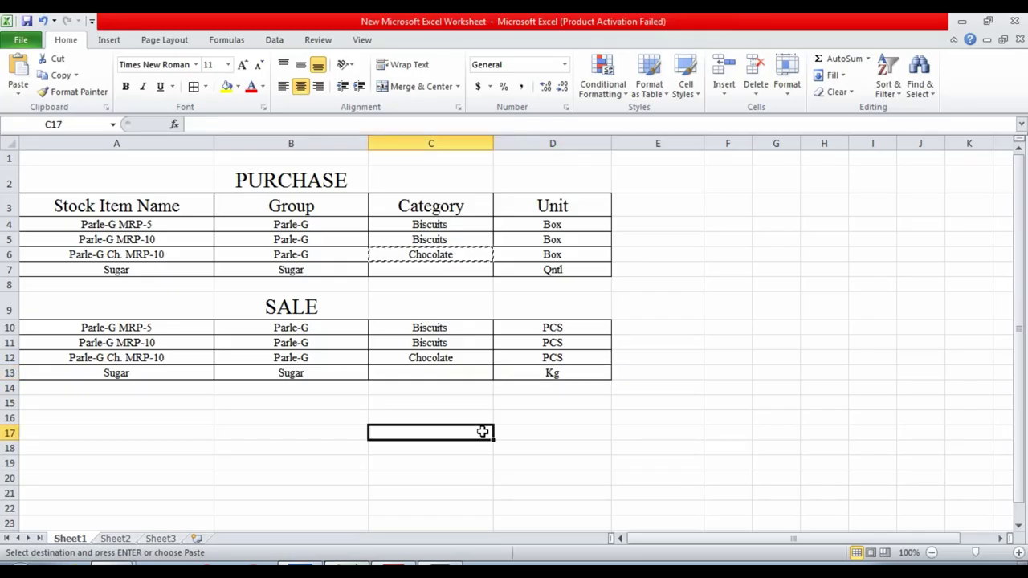
click(560, 373)
scroll(571, 353, down, 1)
click(571, 353)
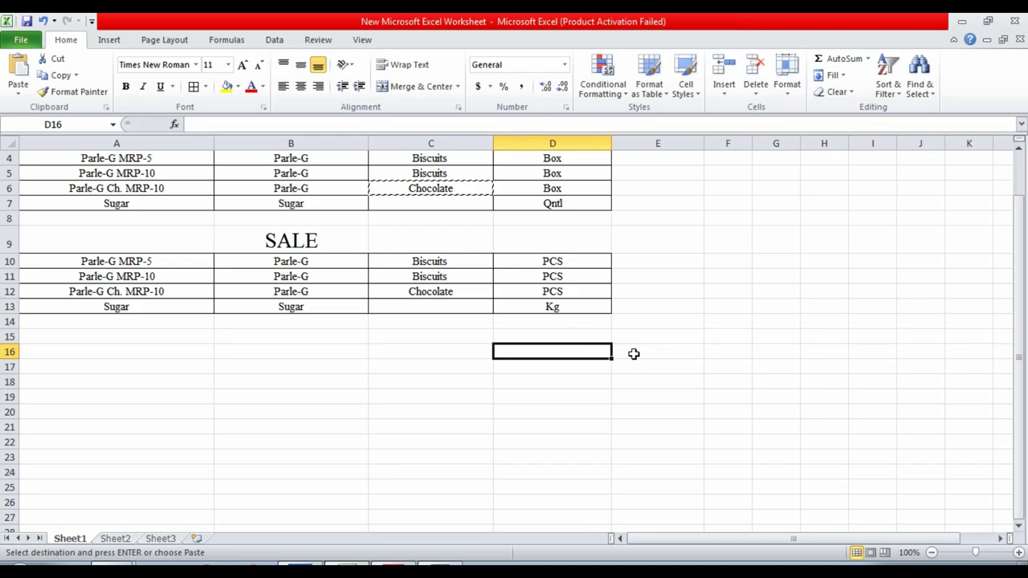
click(594, 304)
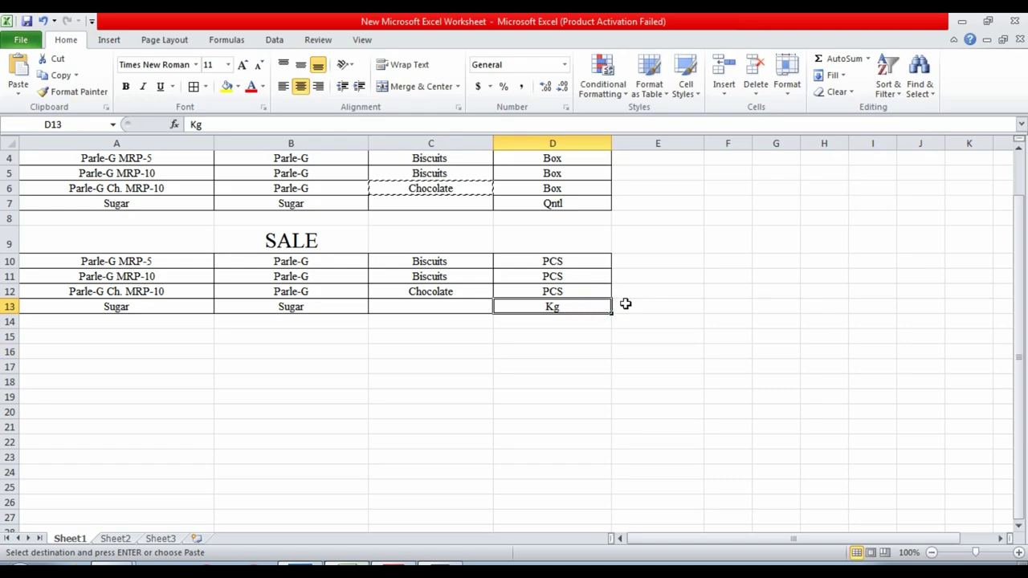
Enter 1.200 in cell D15 below the sale table and format it to show three decimal places.
key(Down)
key(Down)
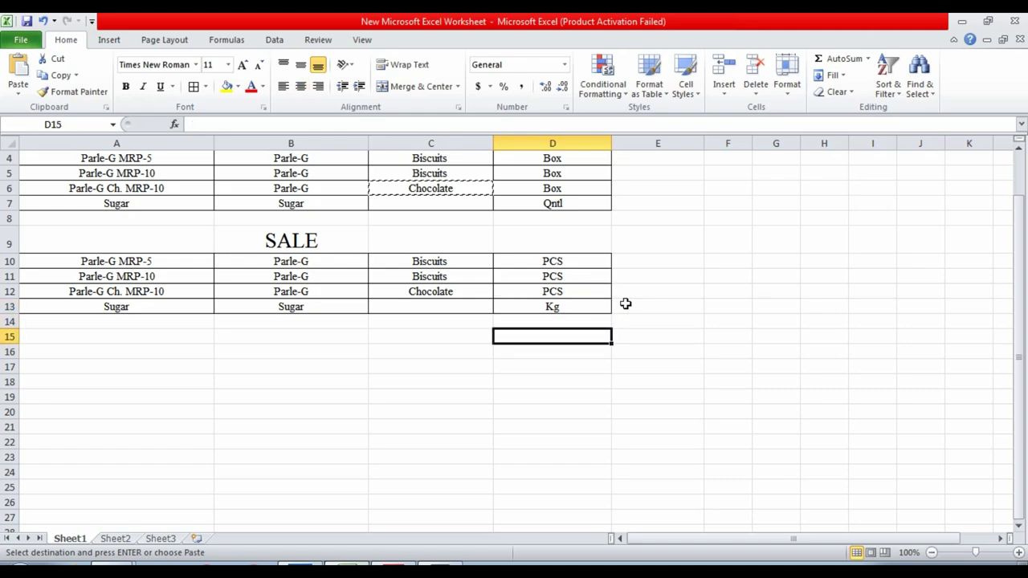
text(1.20)
text(00)
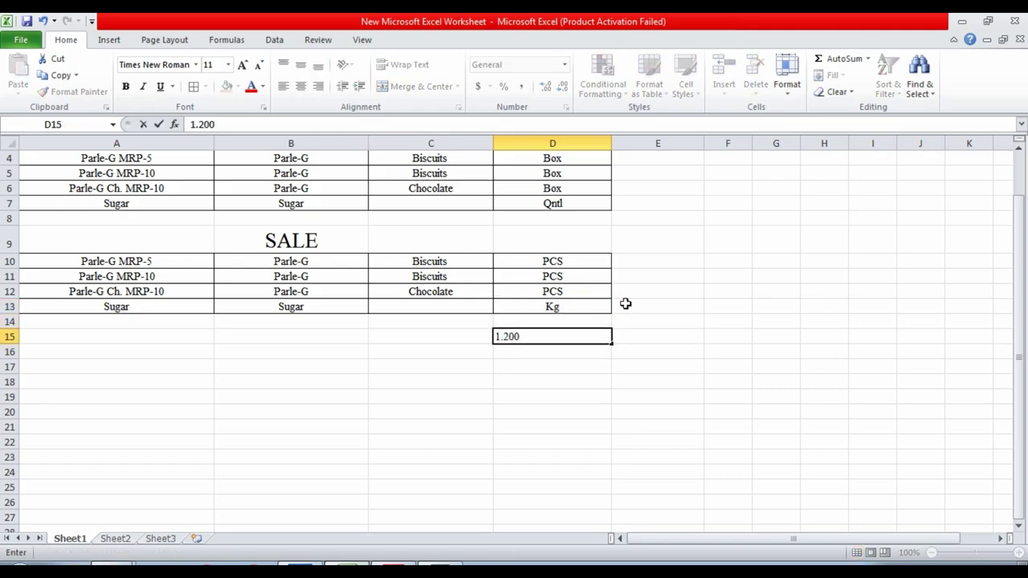
key(ctrl+Return)
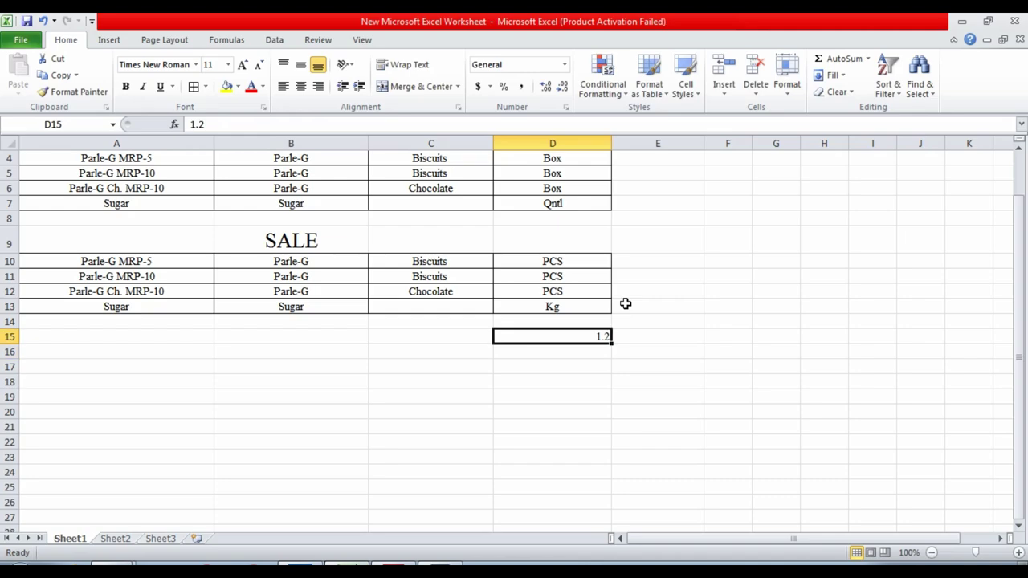
click(545, 86)
click(545, 85)
click(580, 331)
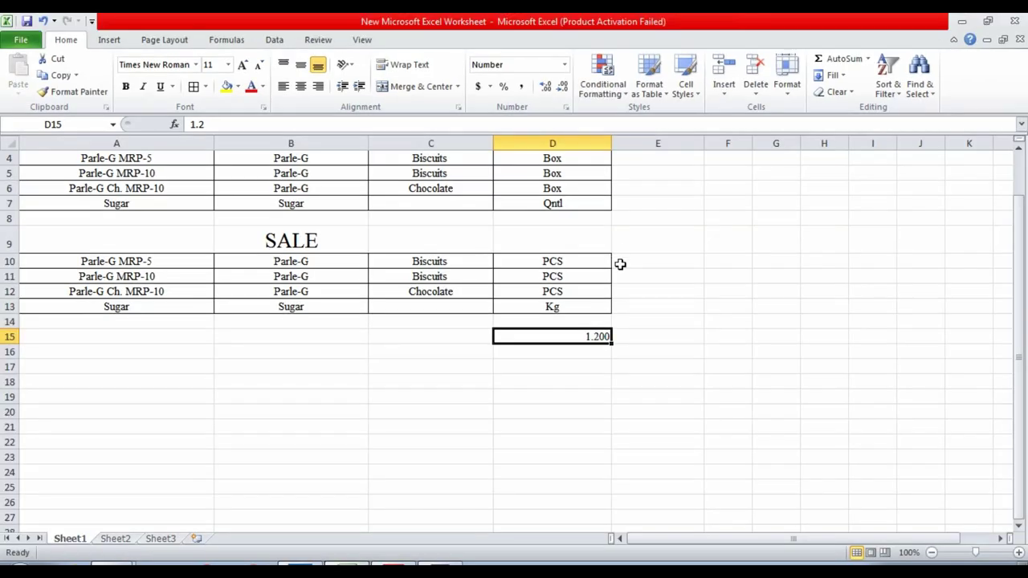
click(588, 367)
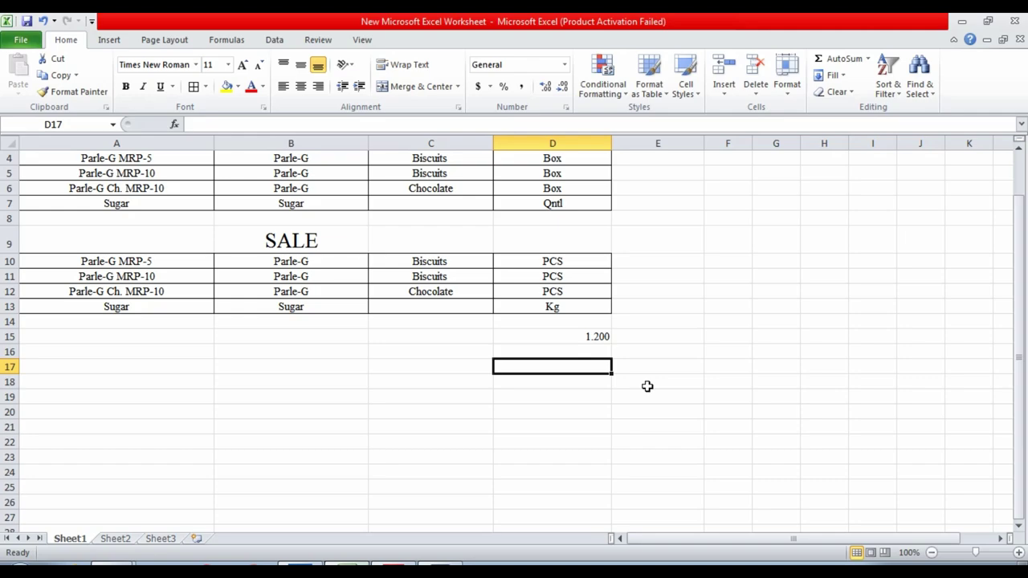
Enter 1.99 in cell D17 below the sale table as a sample quantity.
text(1.99)
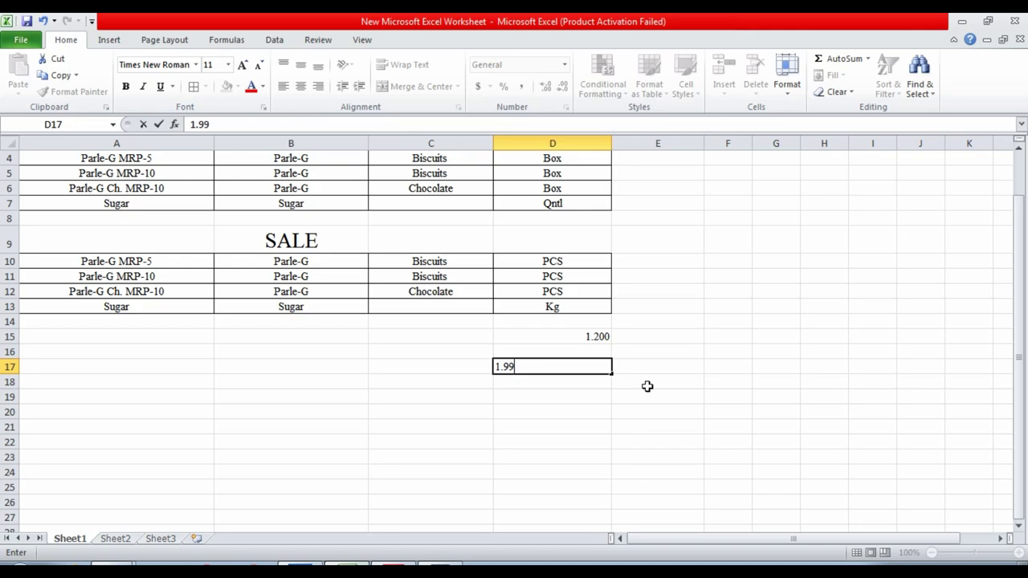
key(Return)
key(Up)
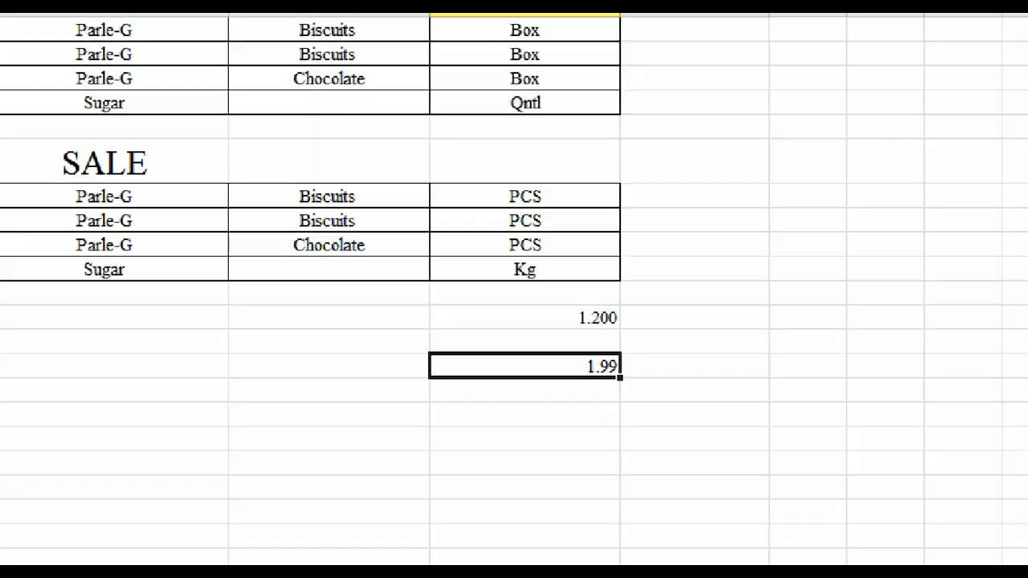
click(597, 366)
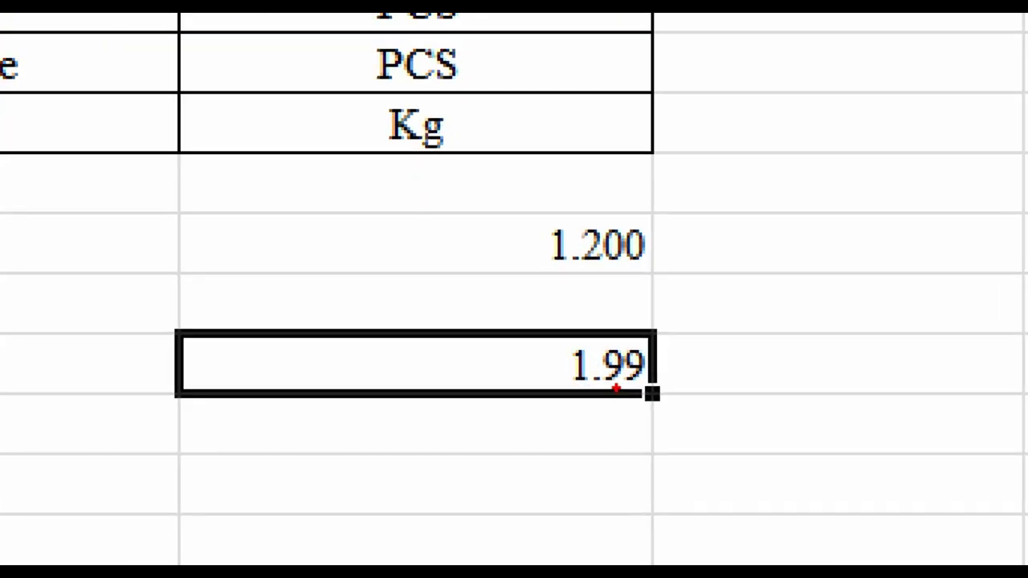
drag(618, 315, 618, 353)
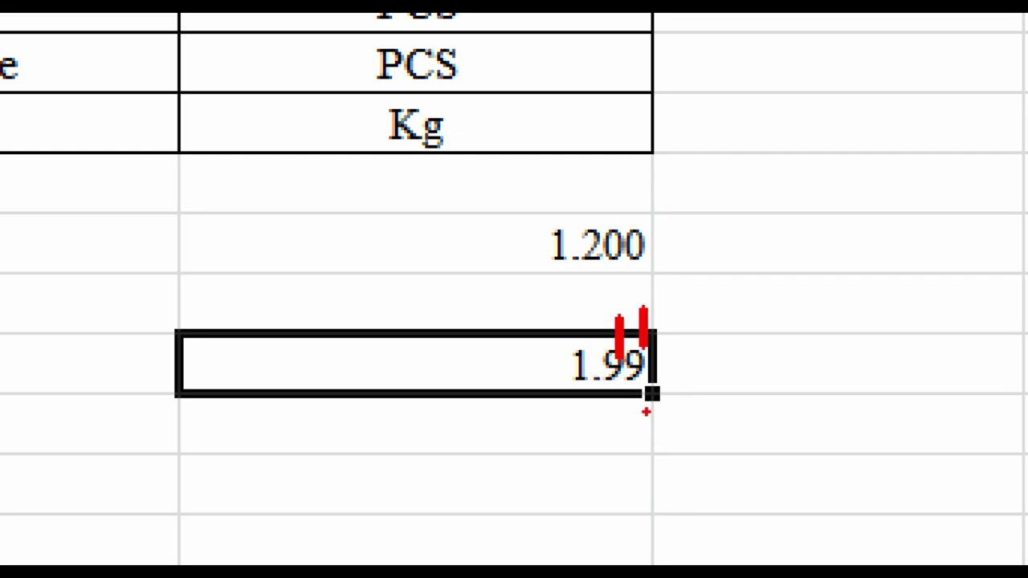
Replace the sample quantity in cell D17 with 1.100.
text(1.)
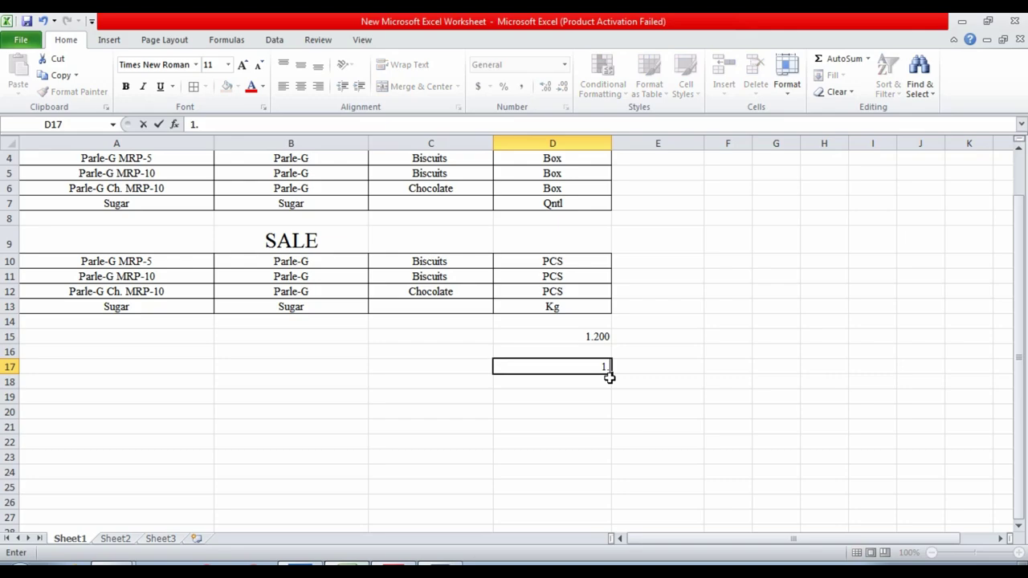
text(100)
key(Return)
key(Up)
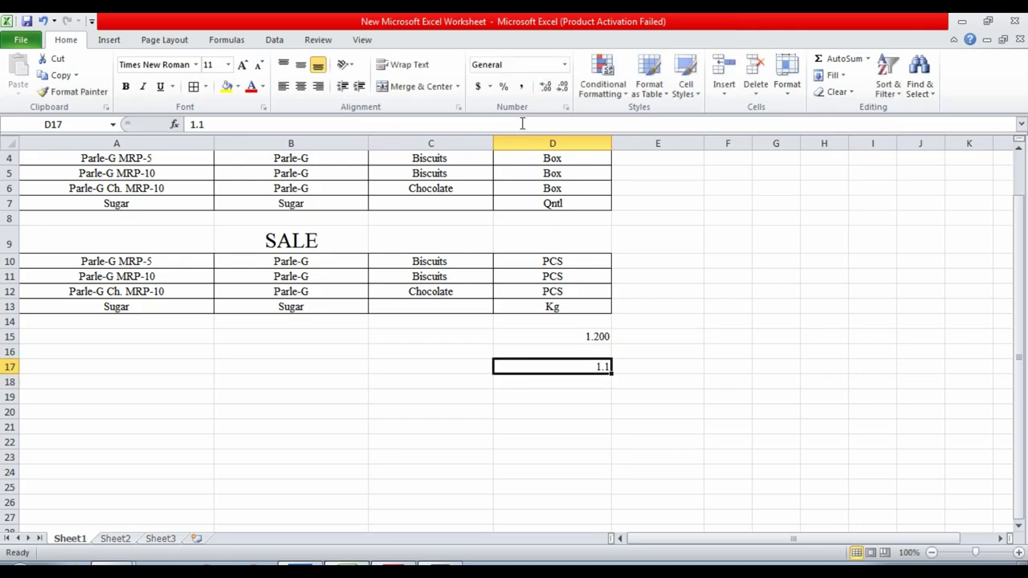
Format cell D17 to show three decimal places and set its value to 2.
click(545, 86)
text(2)
key(Return)
key(Up)
scroll(325, 271, up, 1)
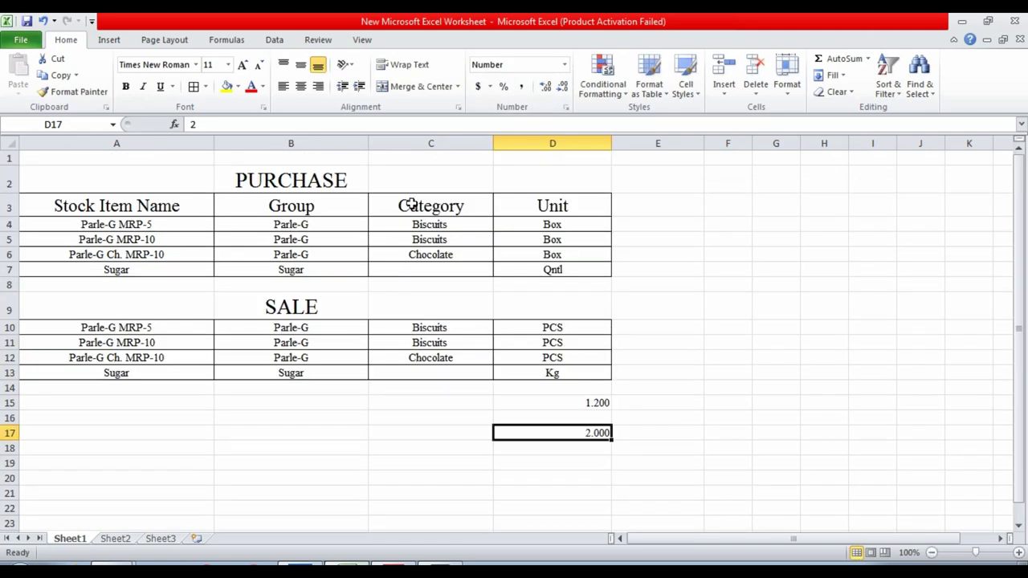
click(551, 224)
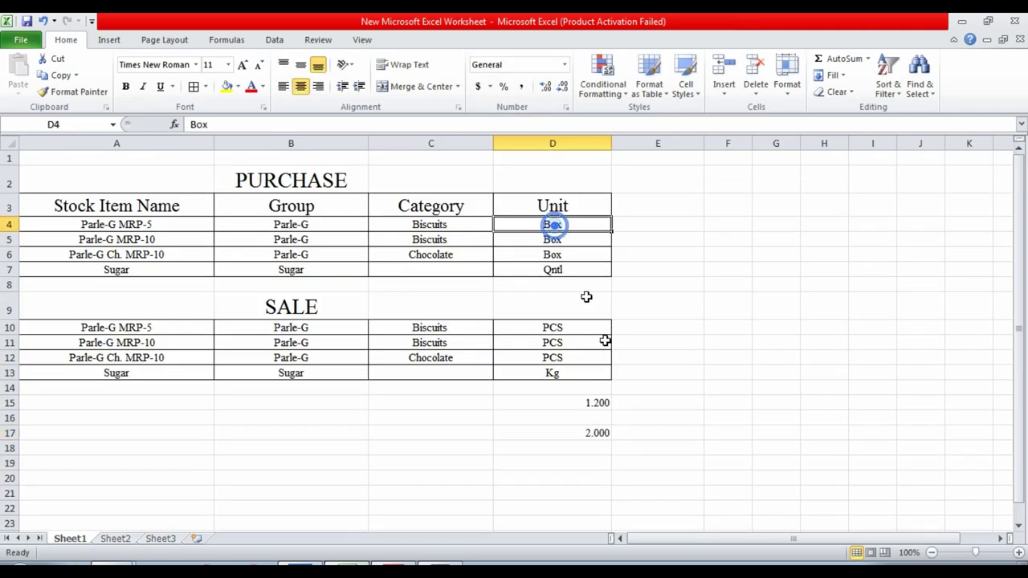
click(584, 402)
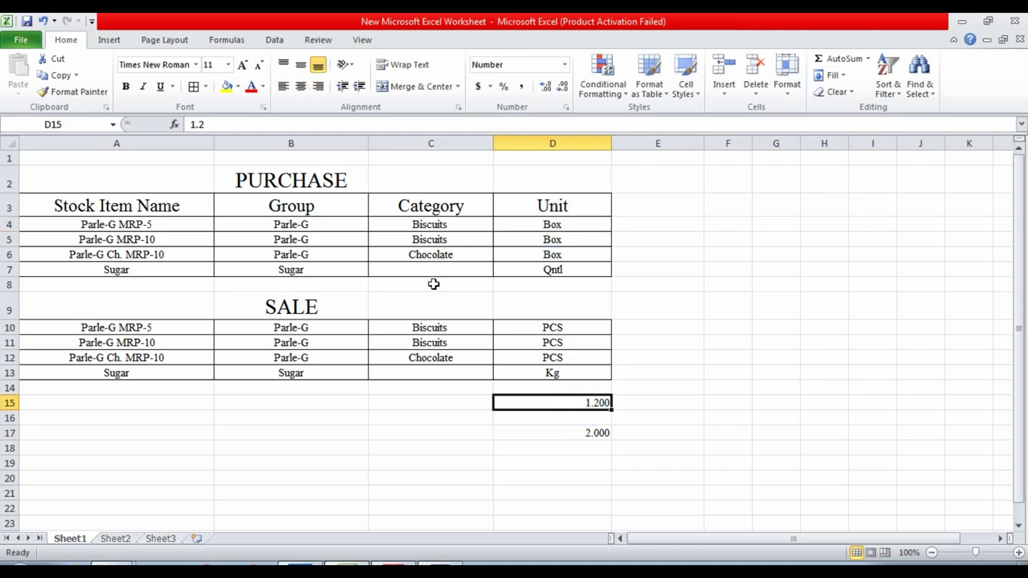
click(629, 466)
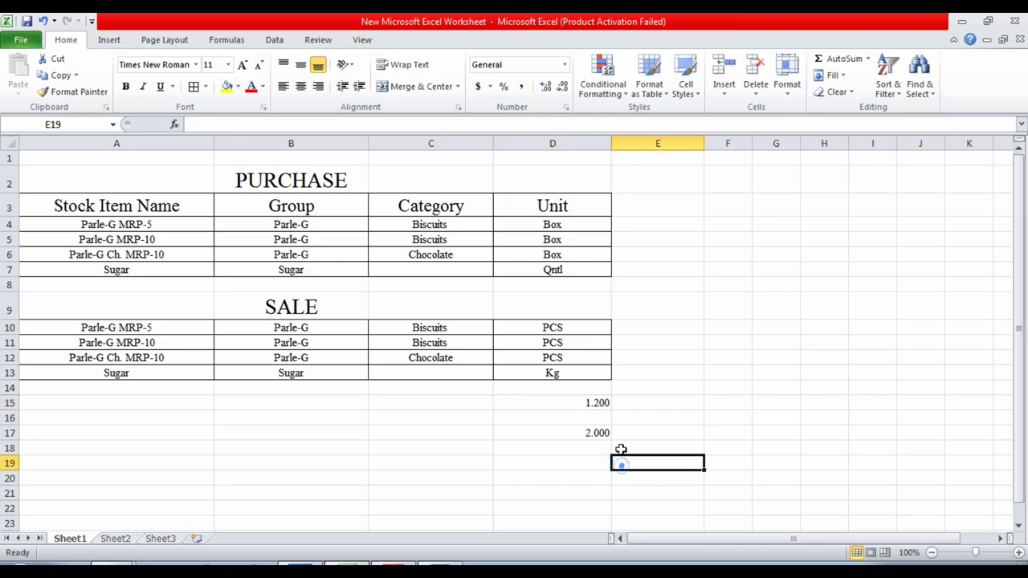
click(601, 414)
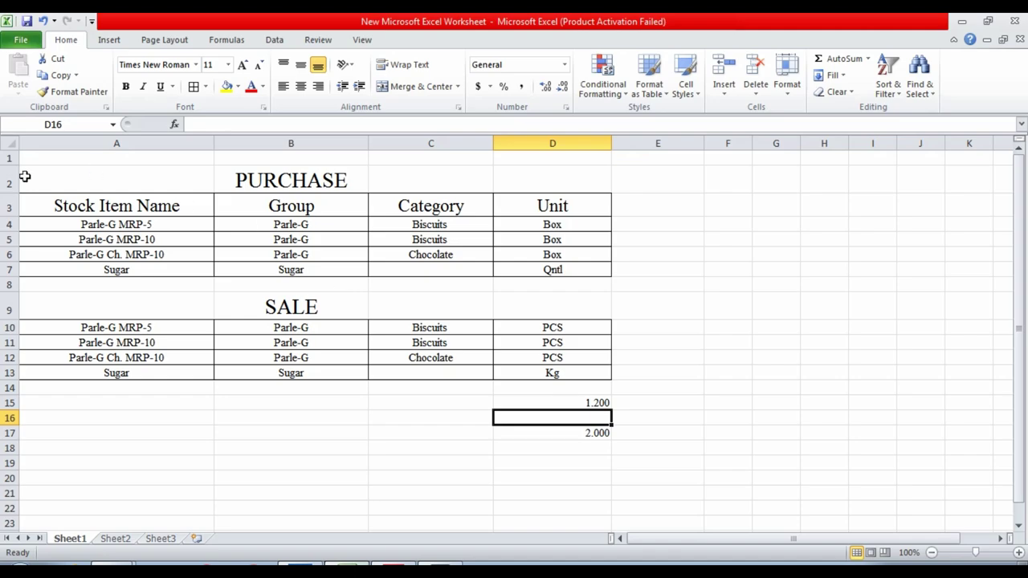
Switch to TallyPrime, leave unit creation and start creating a stock item.
click(147, 228)
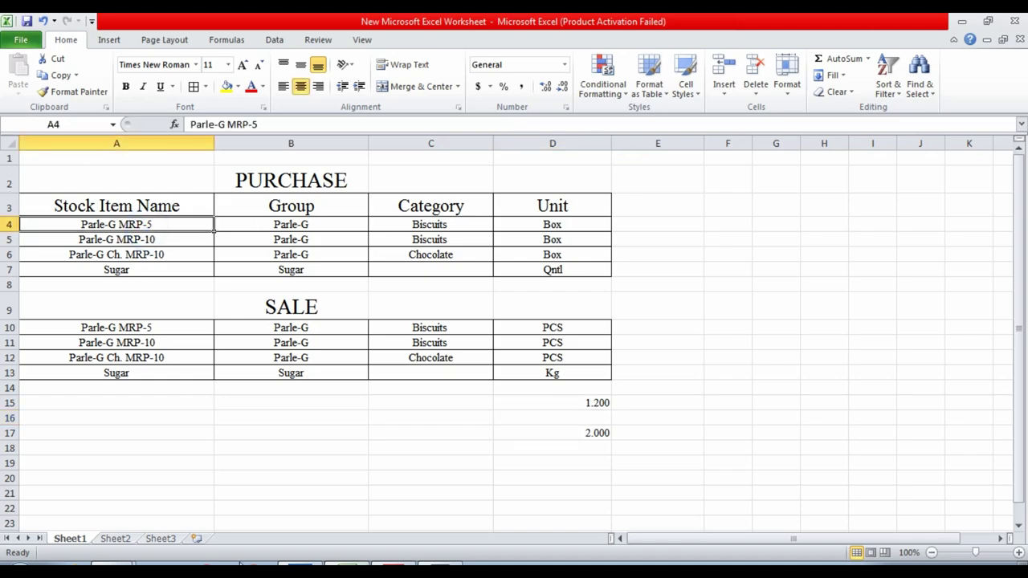
click(392, 565)
key(Escape)
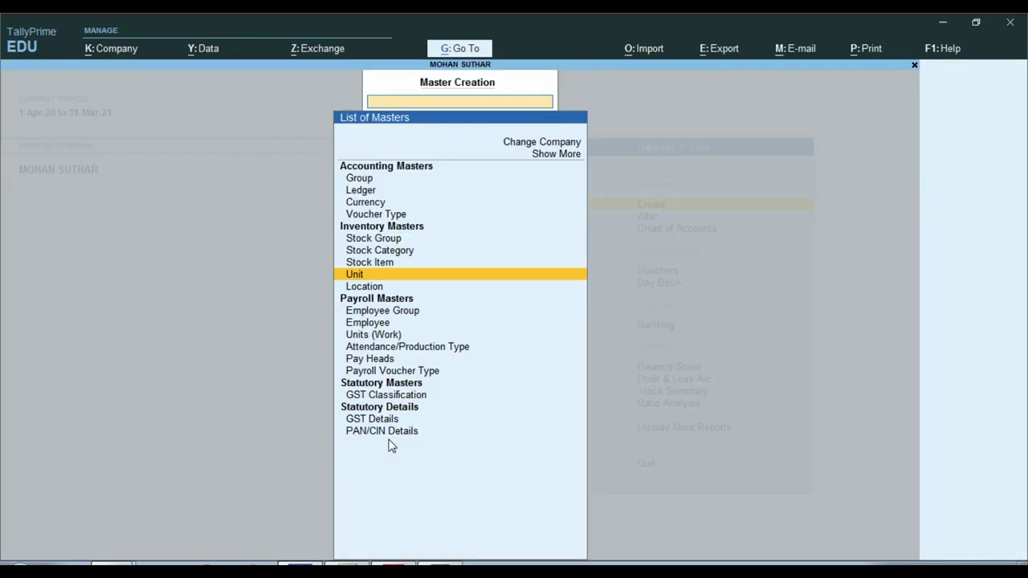
key(Up)
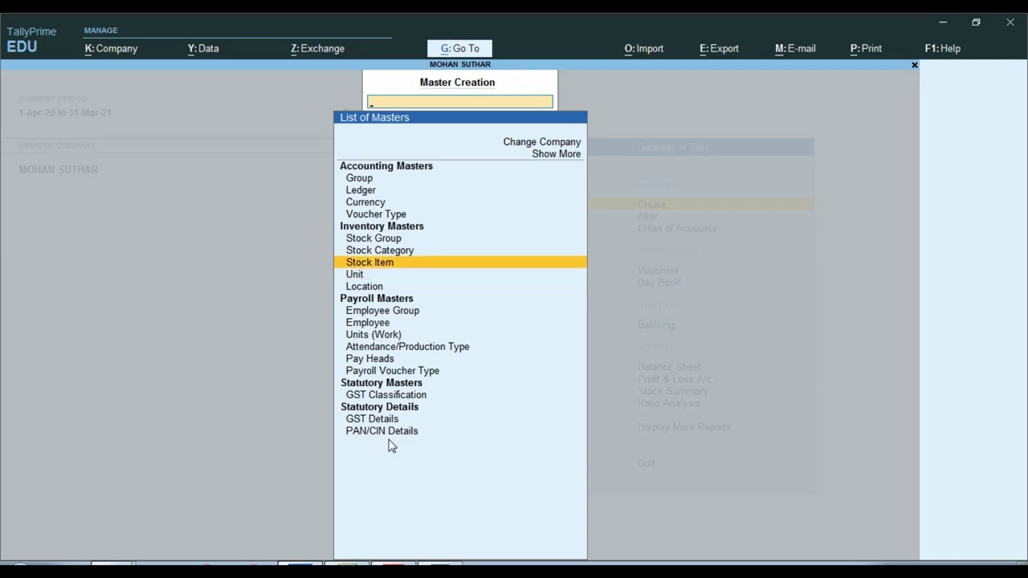
key(Return)
Copy the name Parle-G MRP-5 from cell A4 of the Excel worksheet into the TallyPrime stock item's name, leaving the alias blank.
key(alt+Tab)
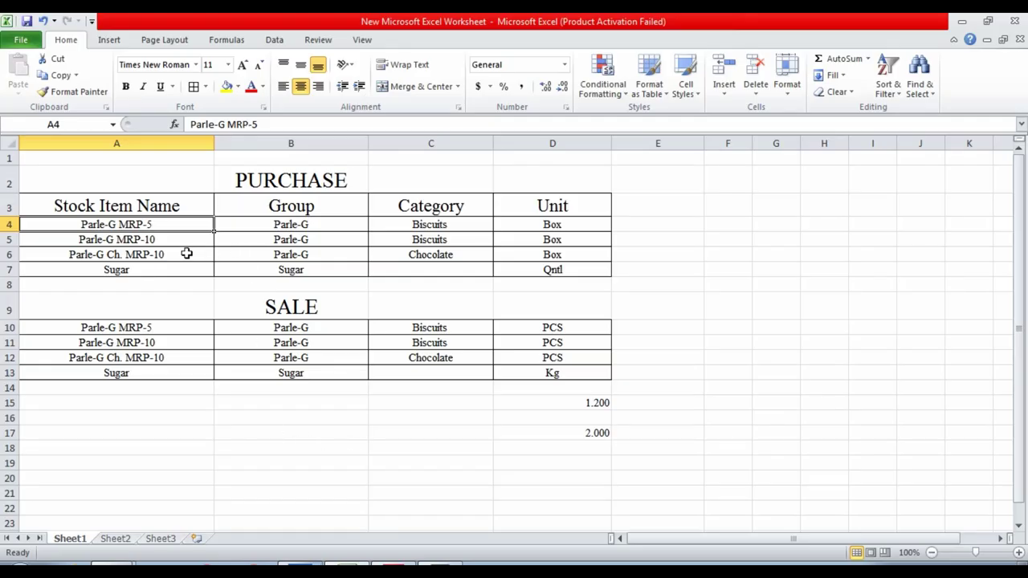
key(ctrl+c)
key(alt+Tab)
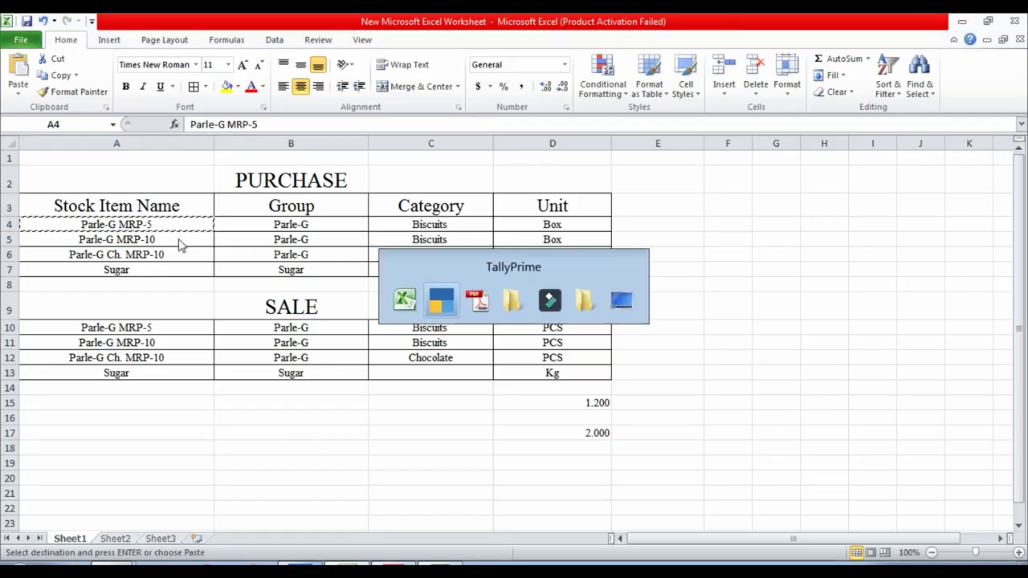
key(ctrl+alt+v)
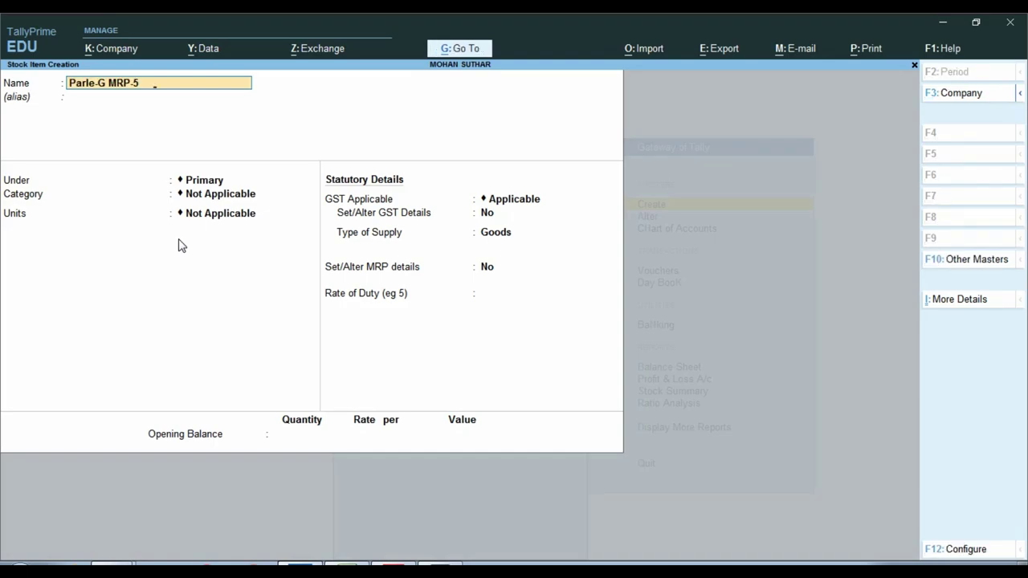
key(Return)
key(Return)
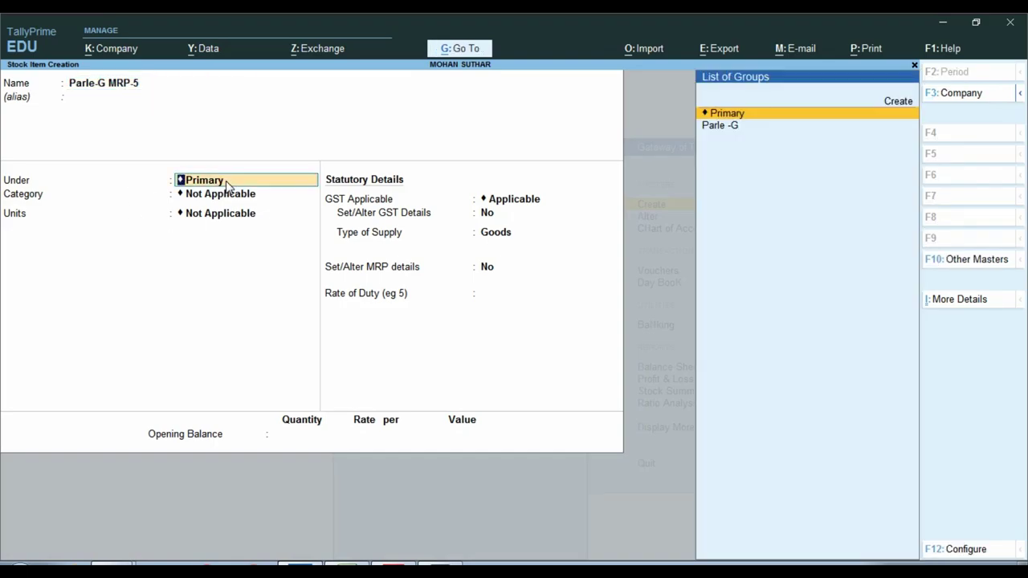
Place the stock item under the group Parle -G and assign it the category Biscuits.
key(ctrl)
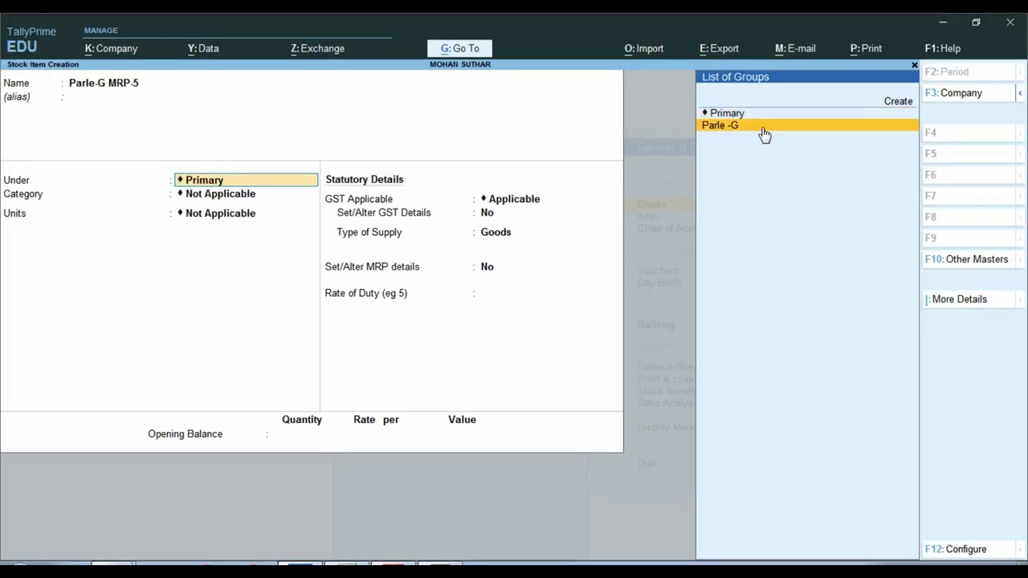
click(764, 133)
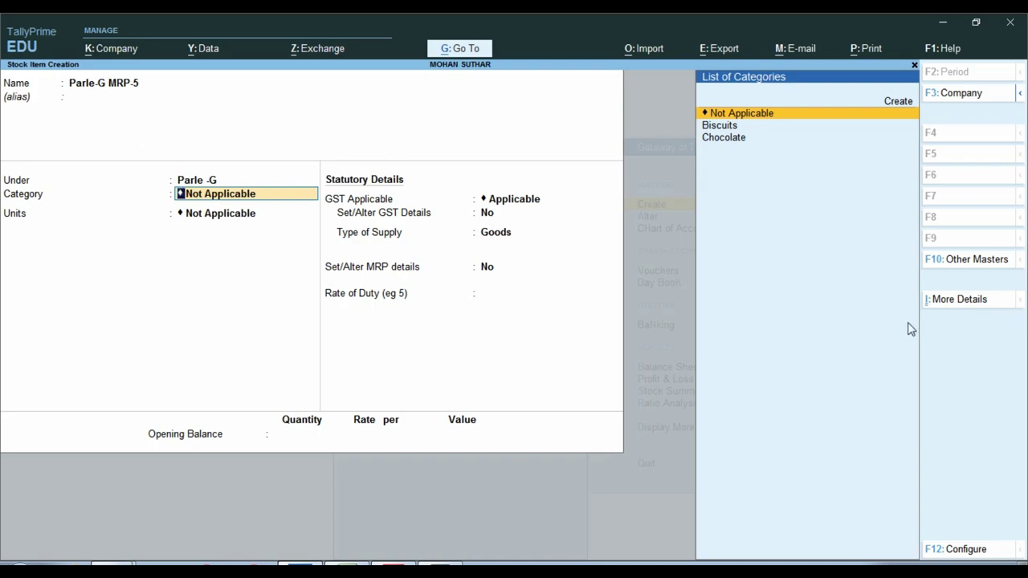
key(Down)
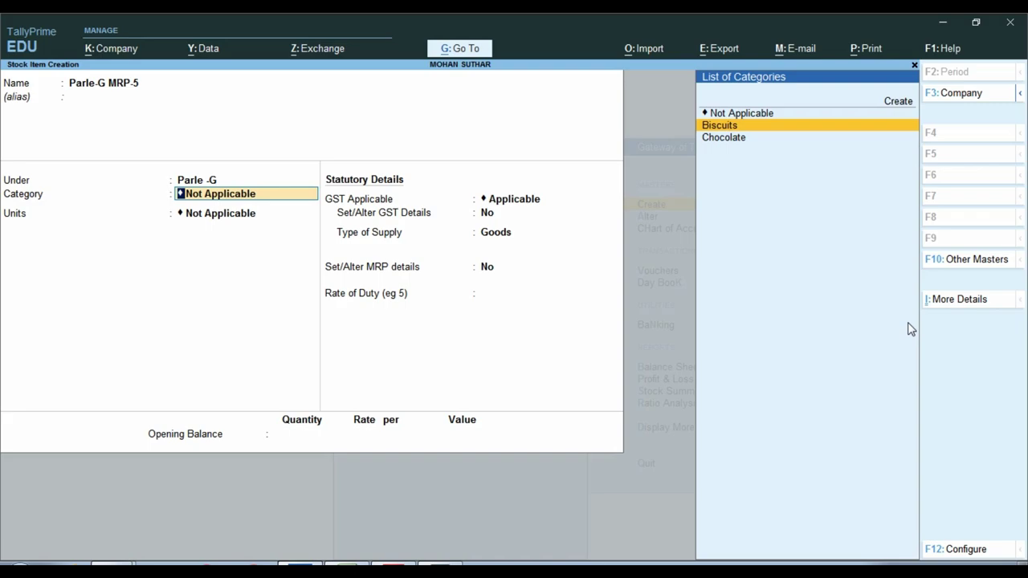
key(Return)
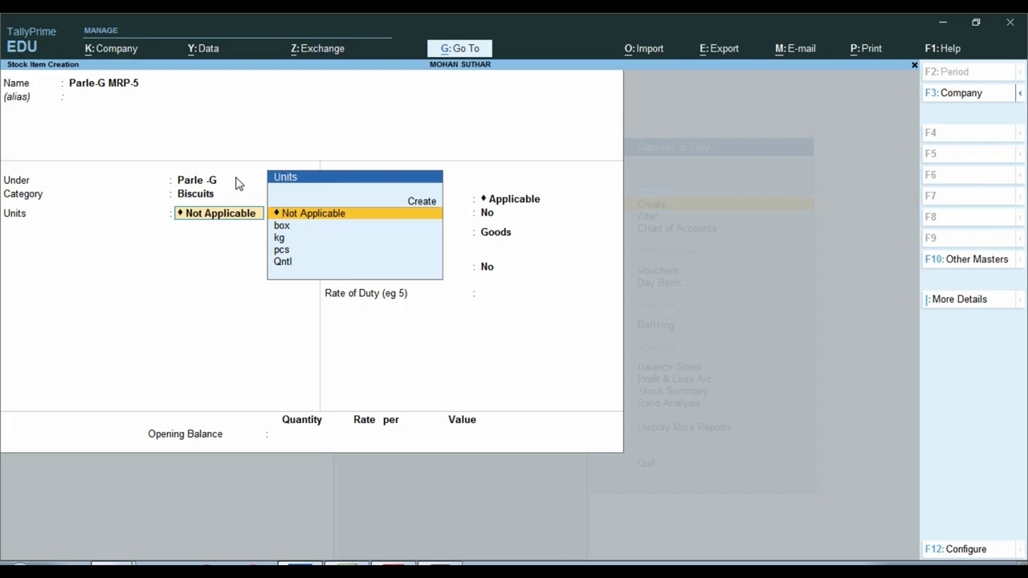
Set the main unit of Parle-G MRP-5 to pcs.
key(Down)
key(Down)
key(Down)
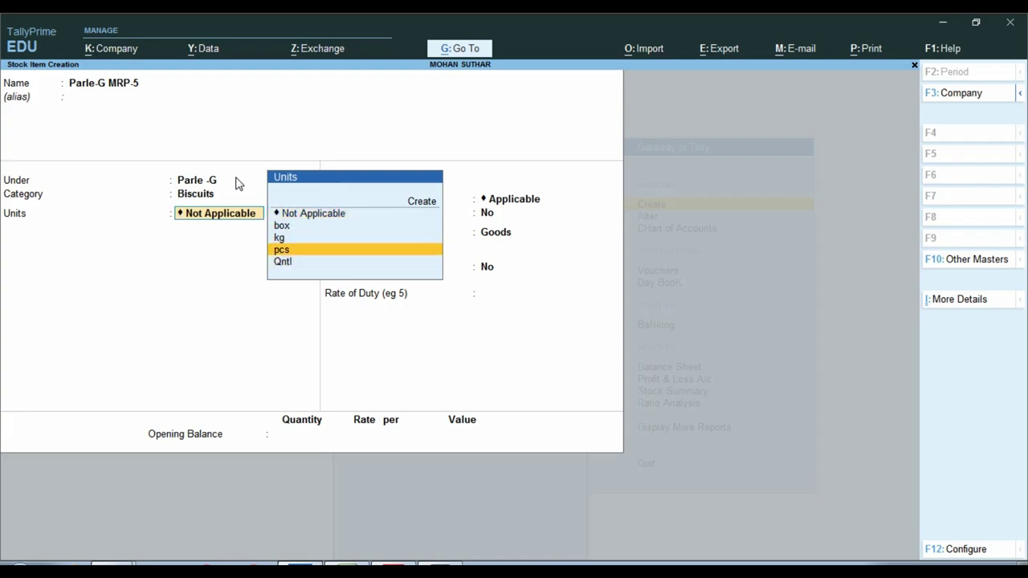
key(Return)
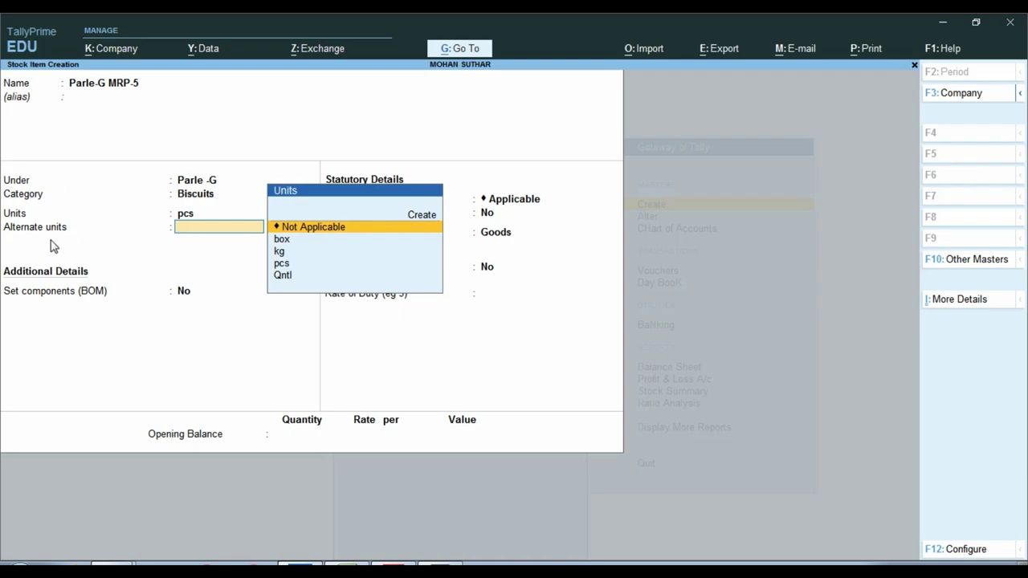
key(ctrl)
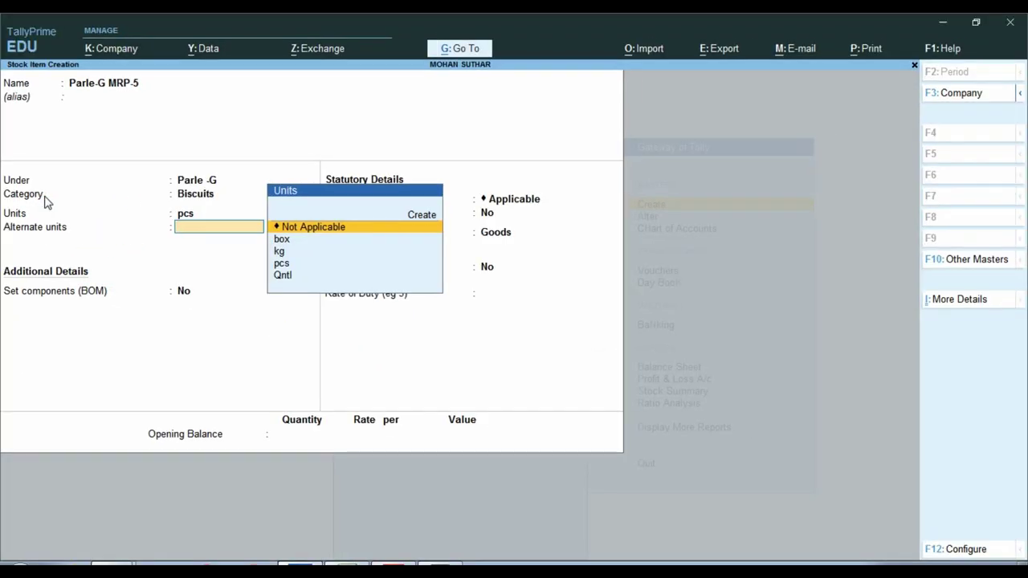
Review the Use Stock Category and Use Alternative Units options in the stock item configuration.
key(F12)
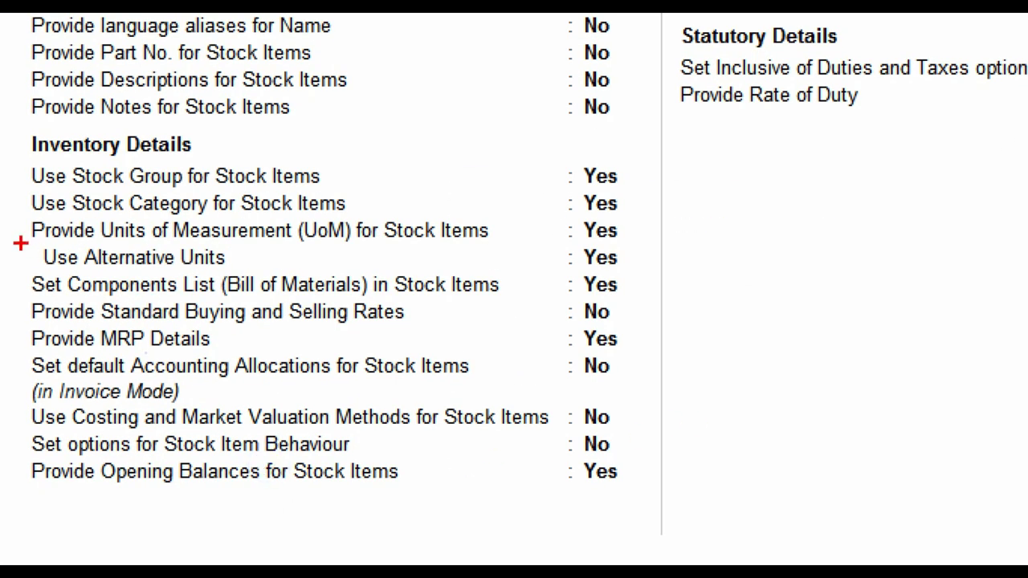
mouse_move(20, 245)
mouse_down()
mouse_move(291, 287)
mouse_move(648, 291)
mouse_move(665, 273)
mouse_up()
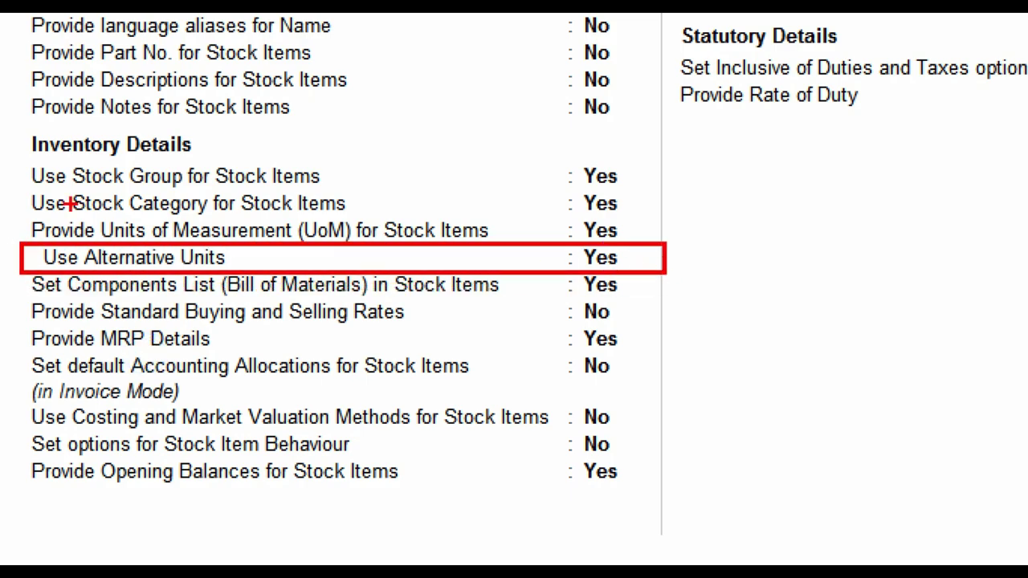
mouse_move(10, 189)
mouse_down()
mouse_move(310, 236)
mouse_move(619, 238)
mouse_move(657, 223)
mouse_move(695, 165)
mouse_up()
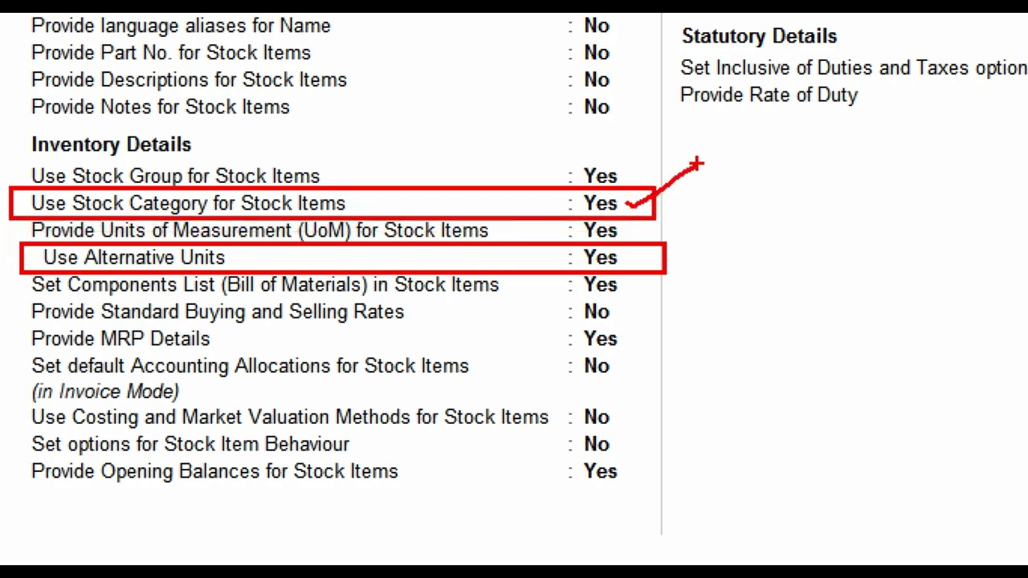
key(Escape)
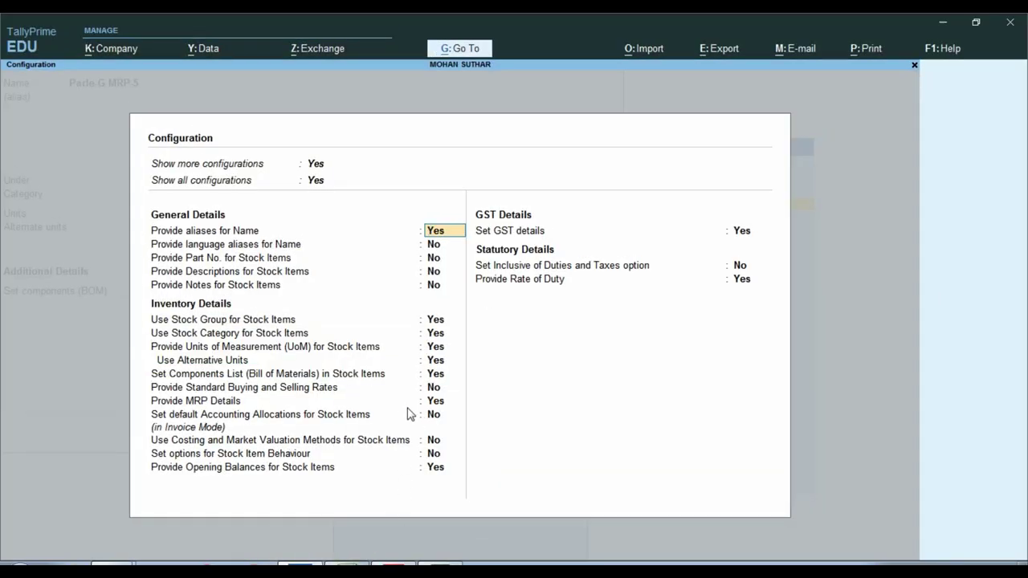
key(ctrl+a)
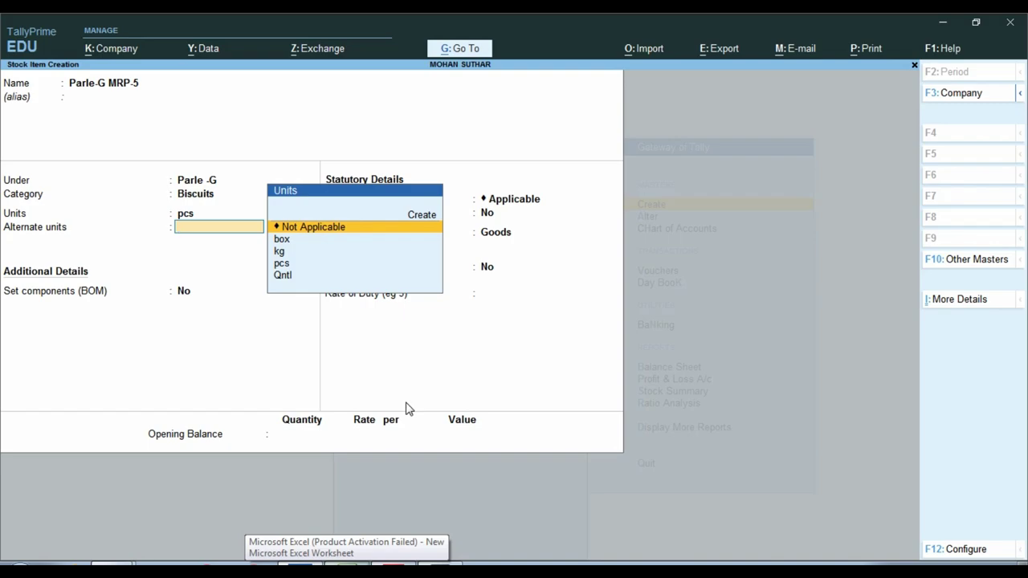
Set the alternate unit of Parle-G MRP-5 to box.
text(bo)
key(Return)
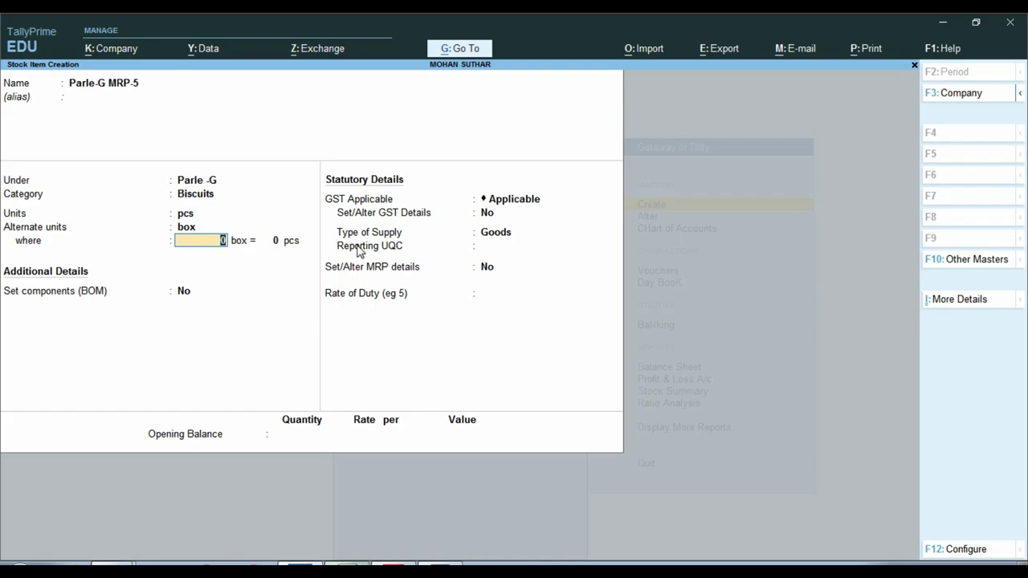
Switch to the purchase invoice pur 1.pdf in Adobe Reader and check the pieces per box for Parle-G MRP 5.
click(393, 568)
scroll(390, 321, up, 3)
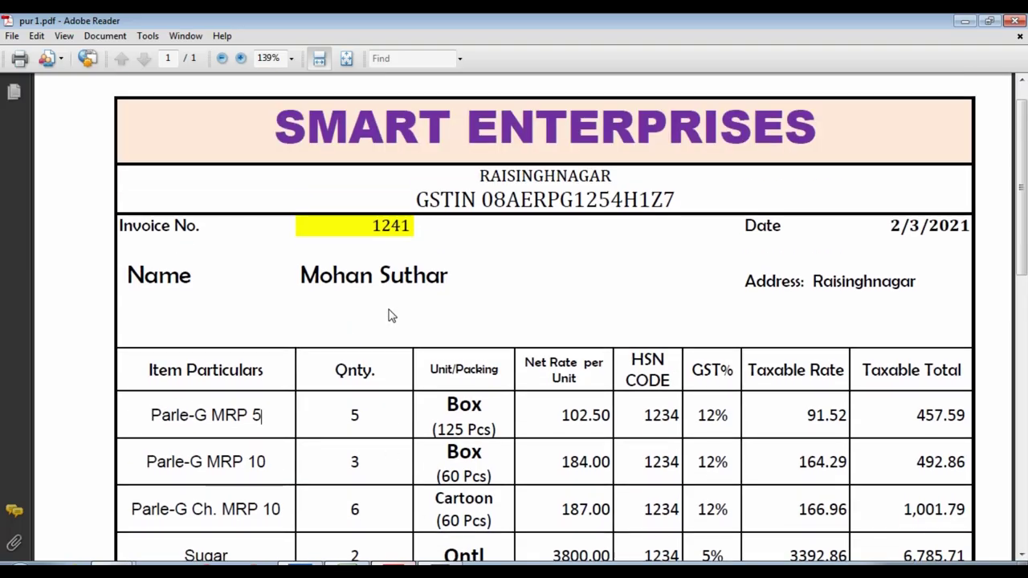
scroll(388, 308, down, 2)
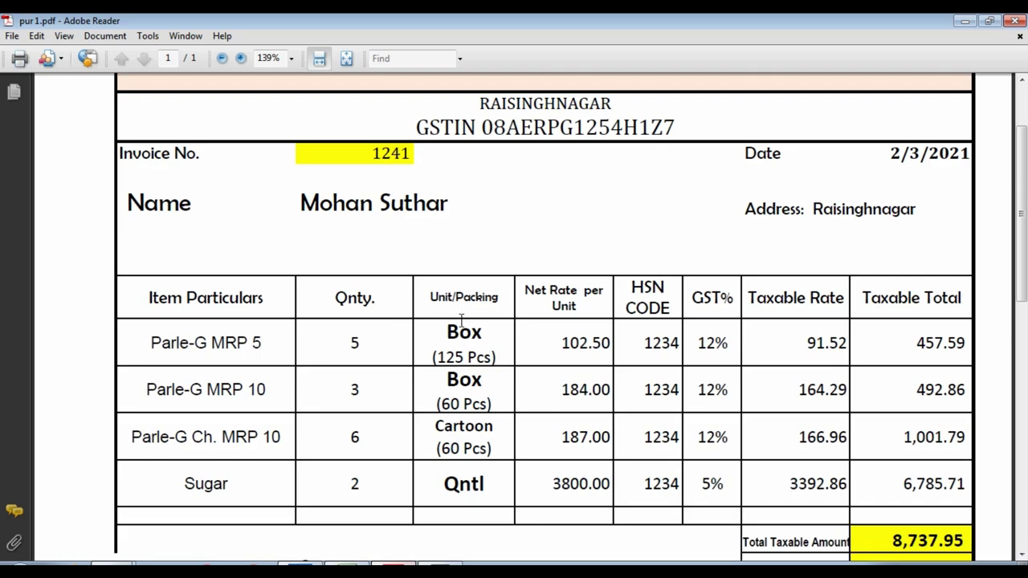
scroll(462, 319, down, 1)
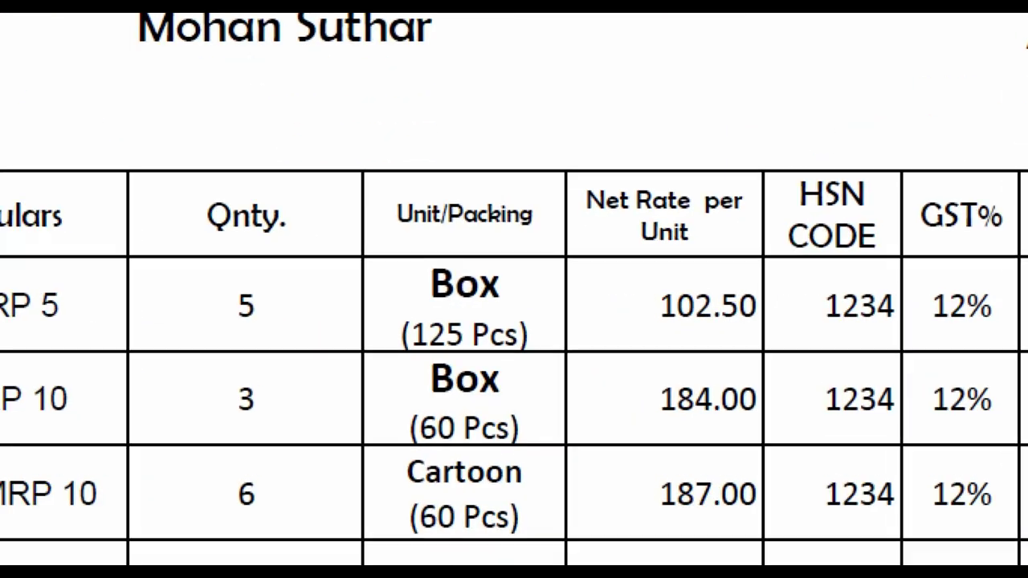
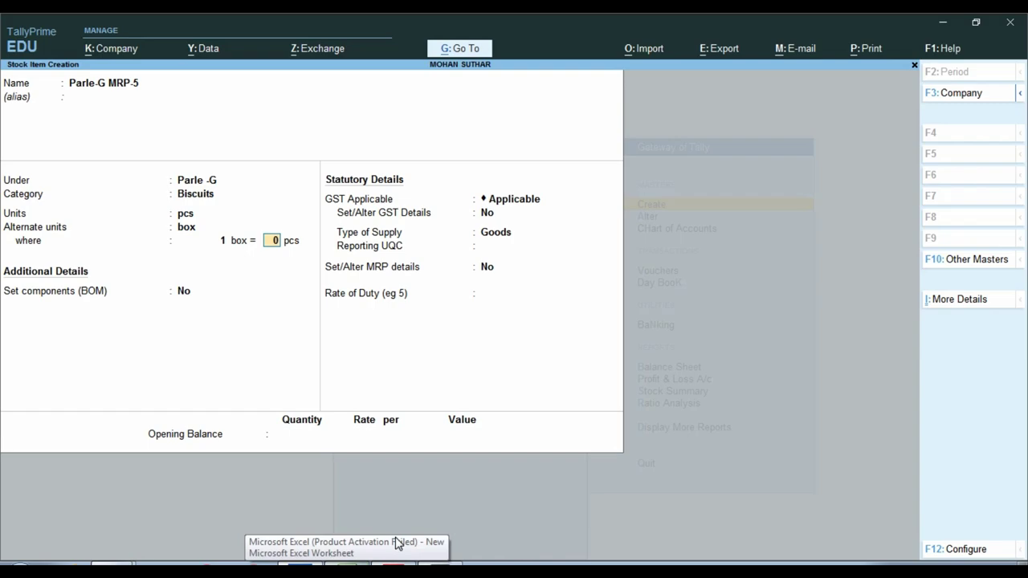
Set the alternate unit conversion of Parle-G MRP-5 to 1 box = 25 pcs.
key(Return)
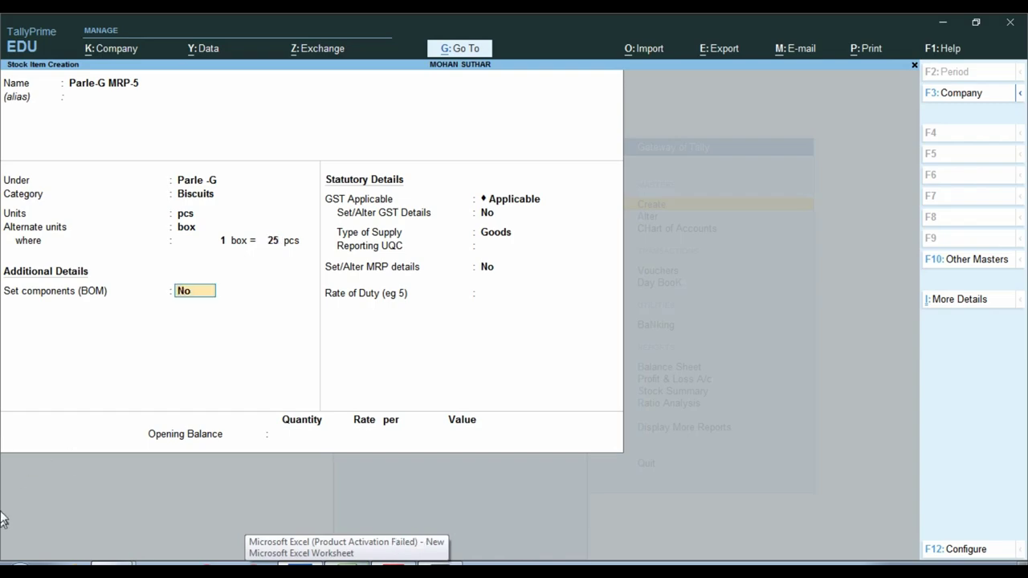
key(ctrl+1)
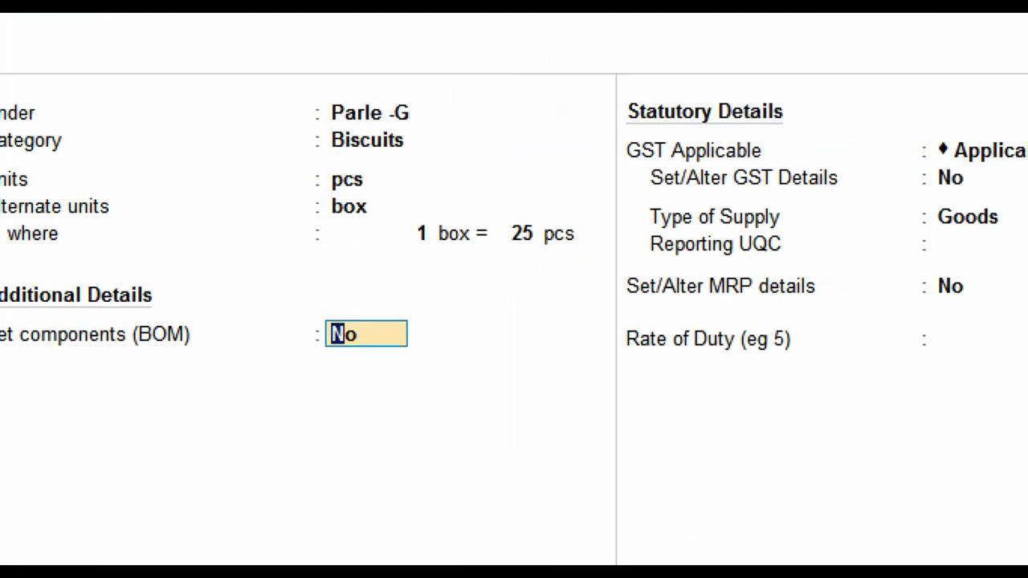
mouse_move(421, 210)
mouse_down()
mouse_move(449, 235)
mouse_move(619, 258)
mouse_up()
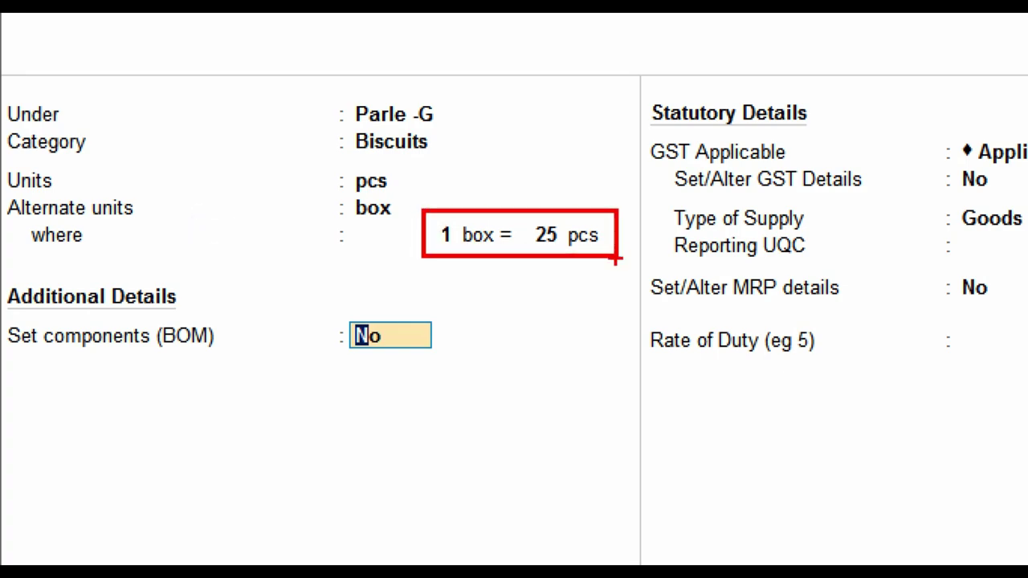
key(Escape)
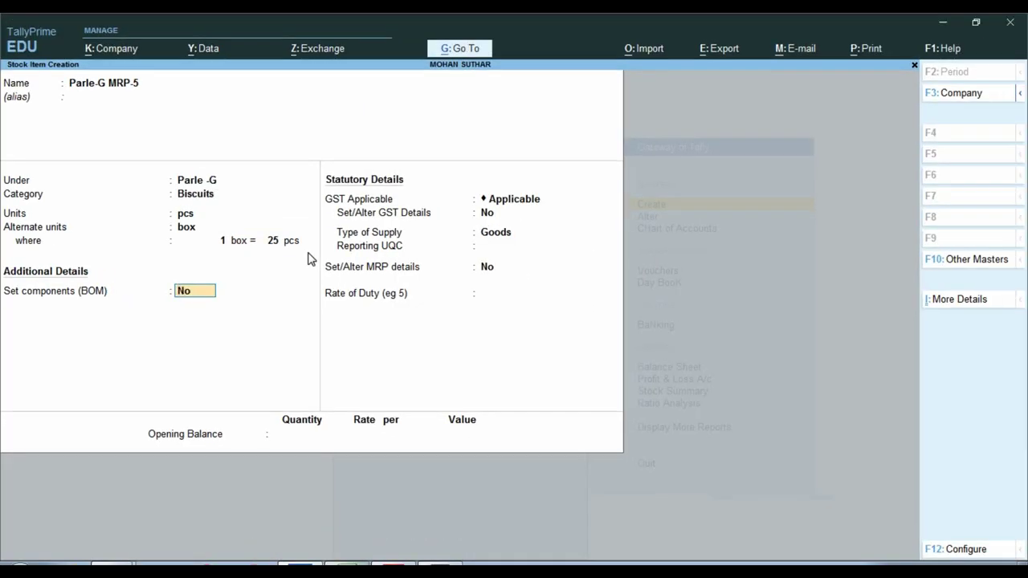
key(ctrl)
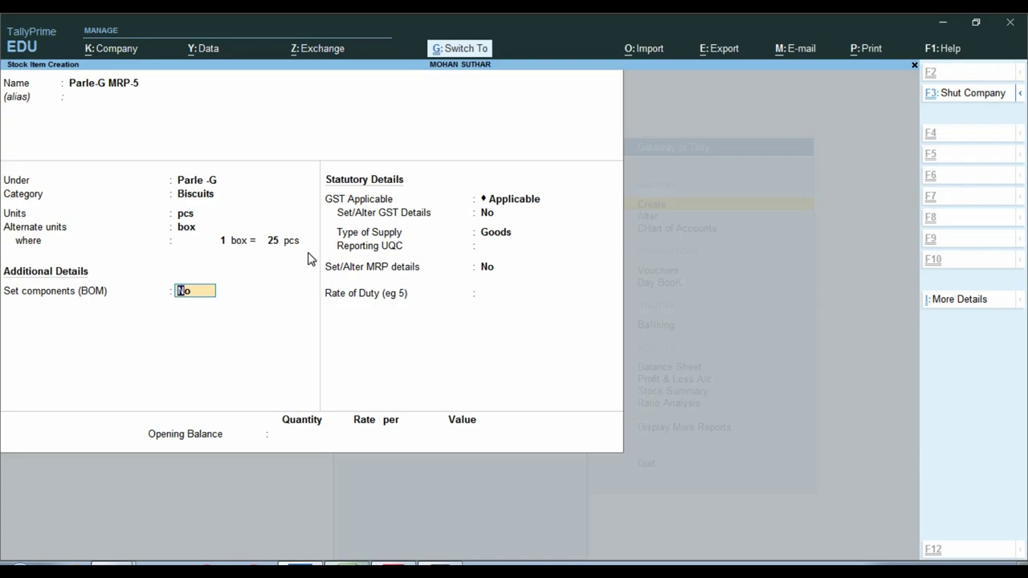
key(ctrl)
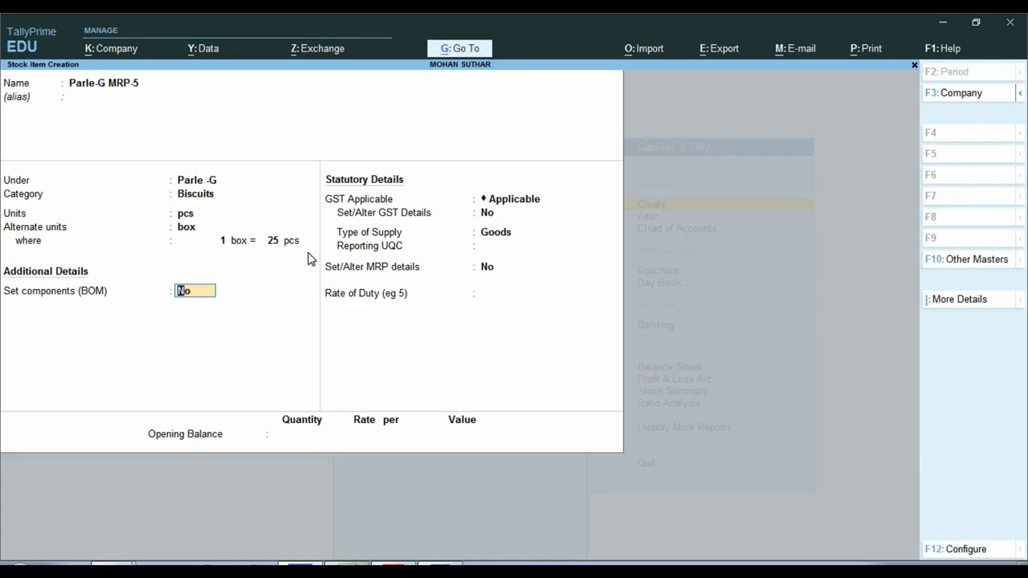
Enable the GST details of Parle-G MRP-5 and enter 1234 as its HSN/SAC code.
key(Return)
key(Return)
key(Return)
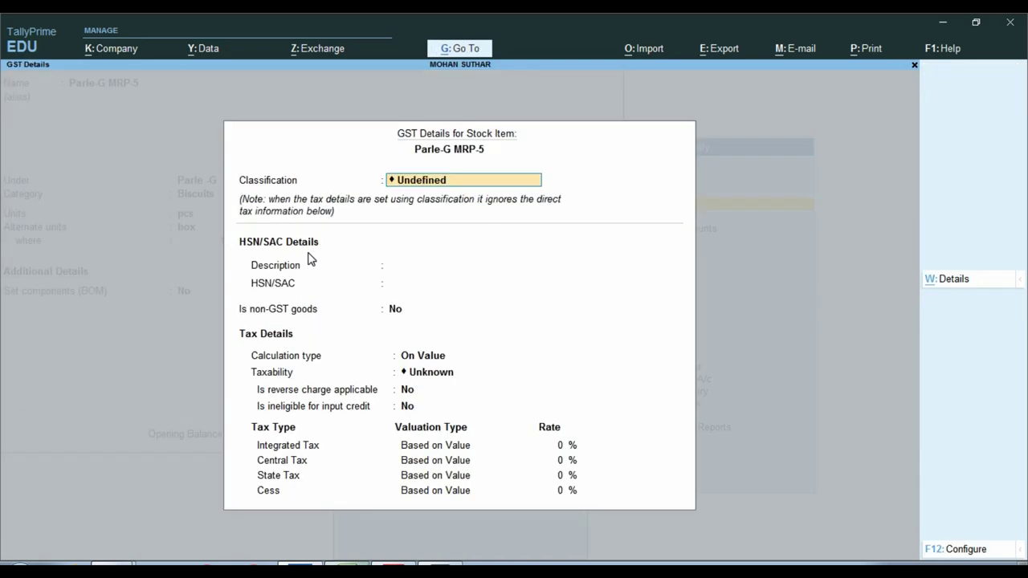
key(Return)
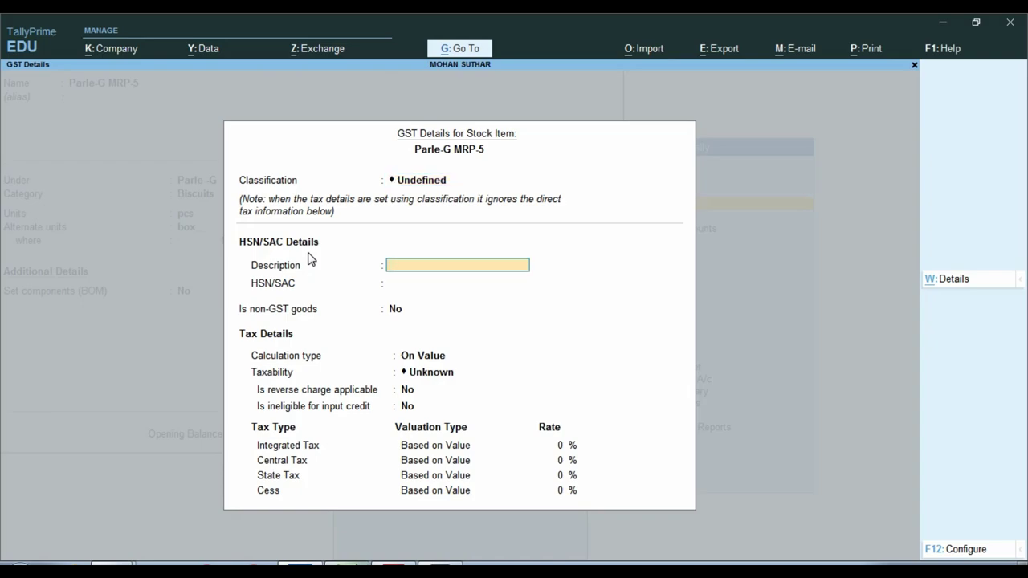
key(Return)
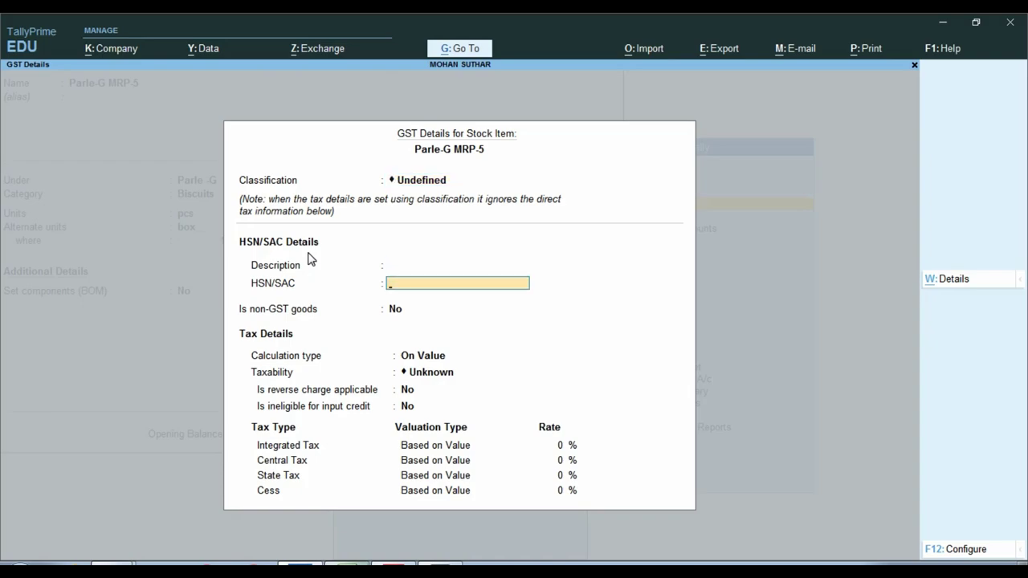
key(alt+Tab)
key(alt+Tab)
text(12)
key(Return)
key(Return)
Set the item's taxability to Taxable with an integrated tax rate of 18% and accept the GST details.
key(Down)
key(Down)
key(Down)
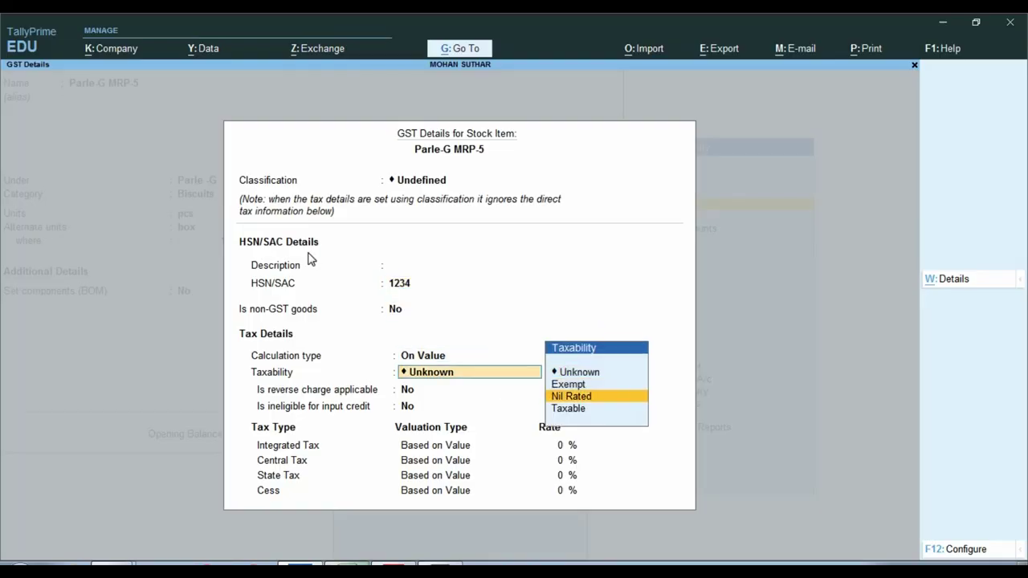
key(Return)
key(Return)
key(Return)
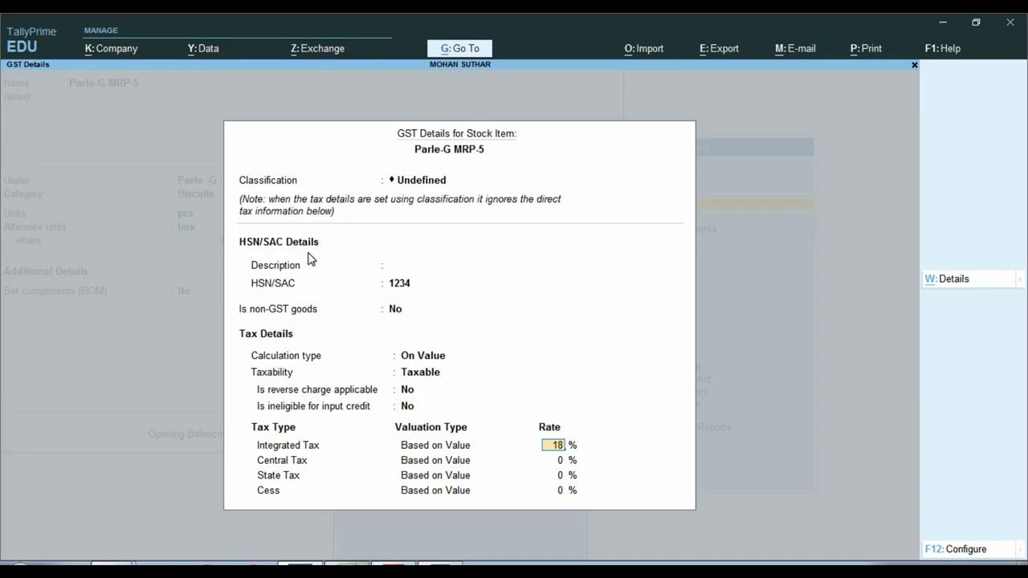
key(Return)
key(Return)
key(Return)
Check the GST rate for Parle-G MRP 5 in the pur 1.pdf invoice and change the item's integrated tax rate to 12%.
key(alt+Tab)
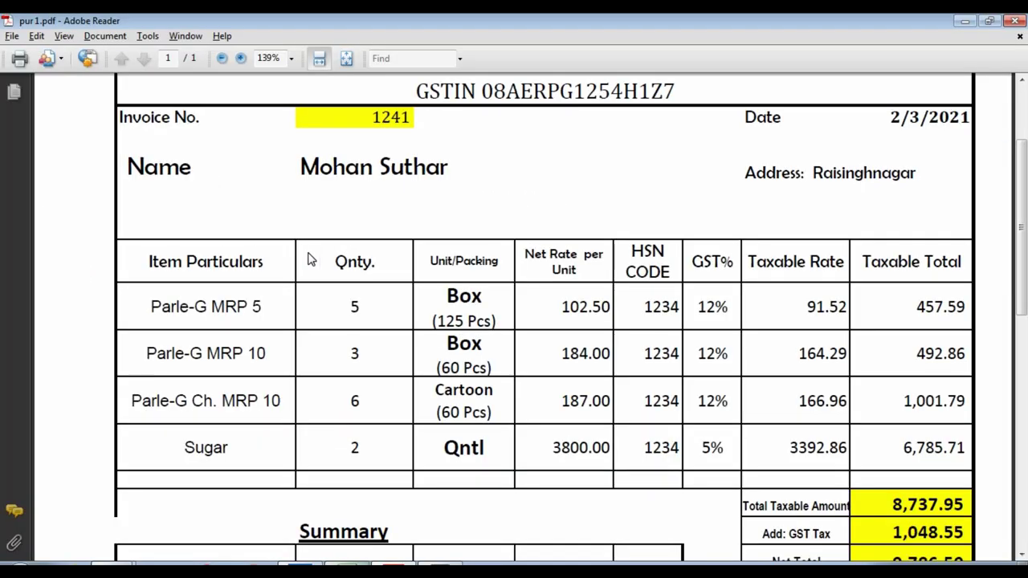
key(alt+Tab)
key(Return)
key(Return)
key(Return)
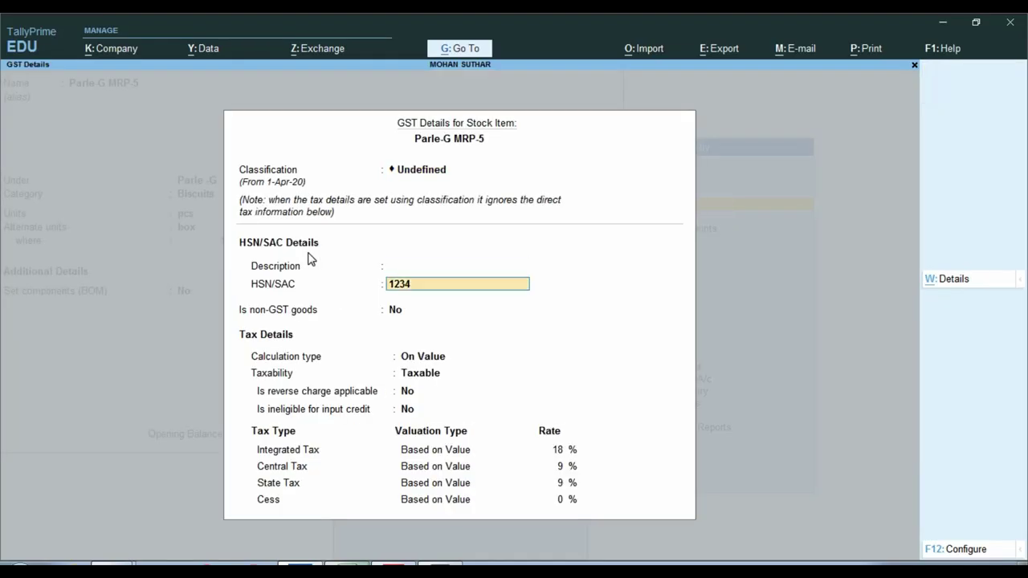
key(Return)
key(Return)
key(Return)
key(Return)
key(Return)
key(Return)
text(12)
key(Return)
key(Return)
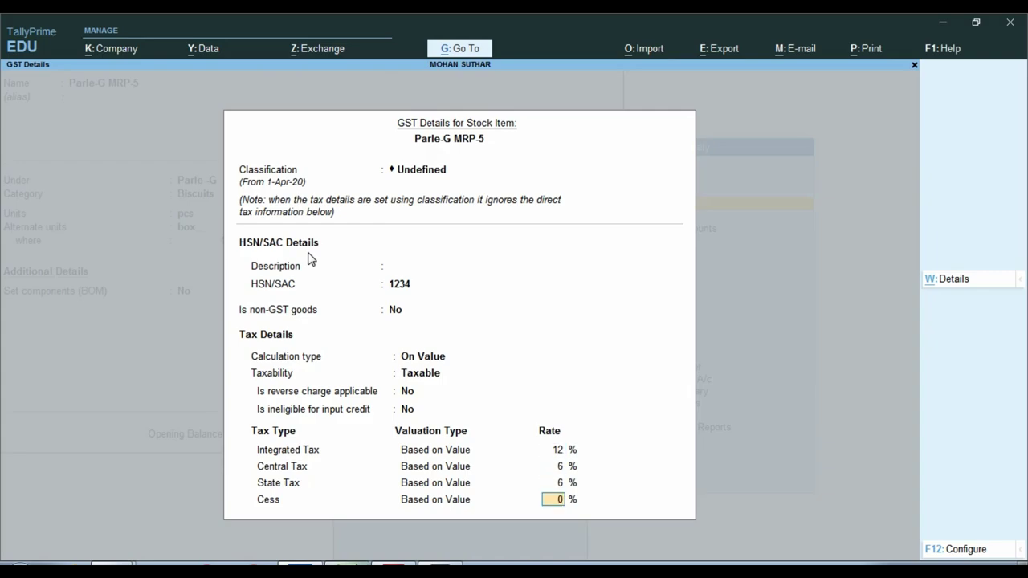
Make the revised GST details applicable from 1 April and save the Parle-G MRP-5 stock item.
key(Return)
text(1.4.)
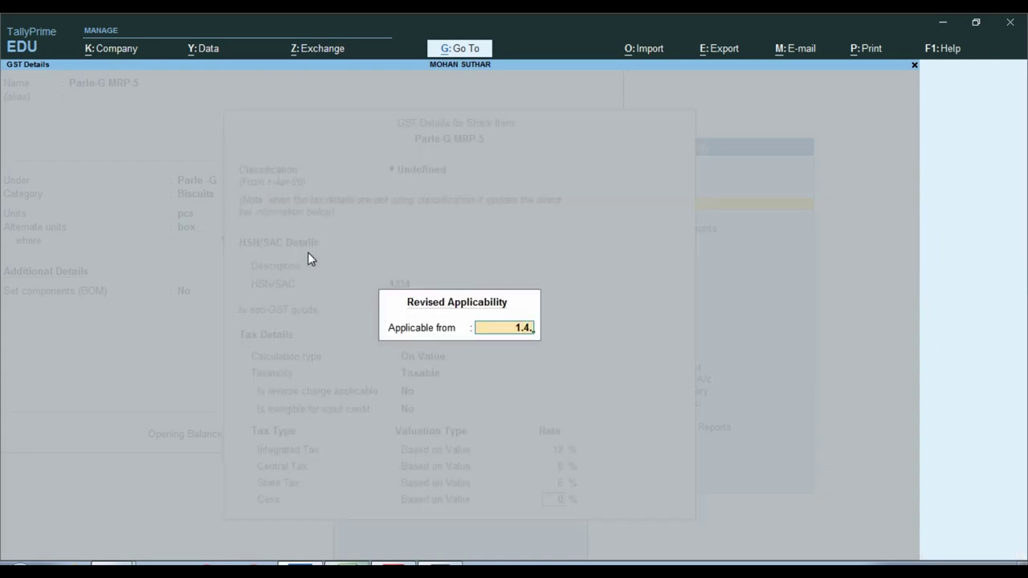
text(25)
key(Return)
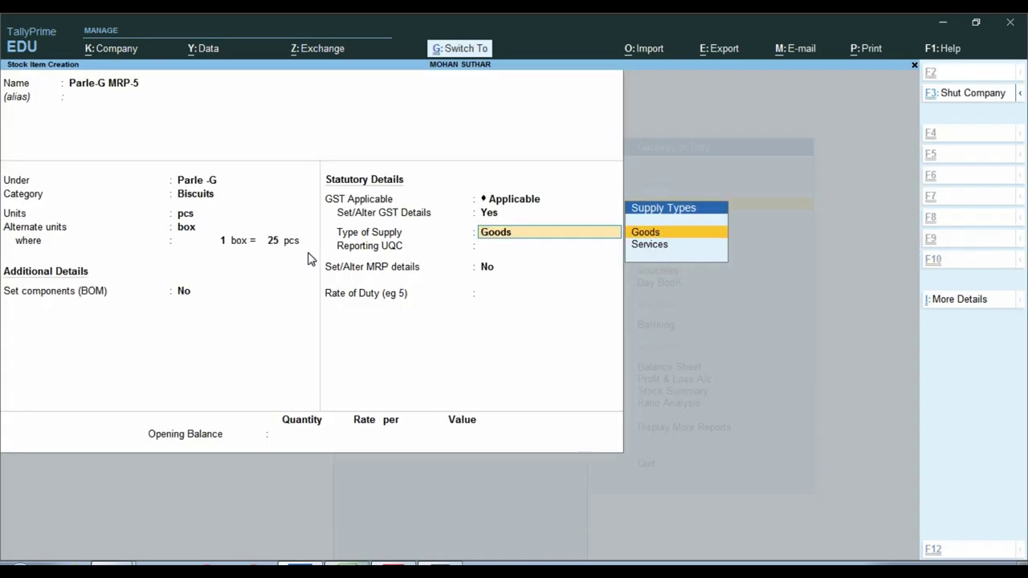
key(ctrl+a)
Copy the name Parle-G MRP-10 from the Excel worksheet and enter it as the new stock item's name in TallyPrime.
key(alt+Tab)
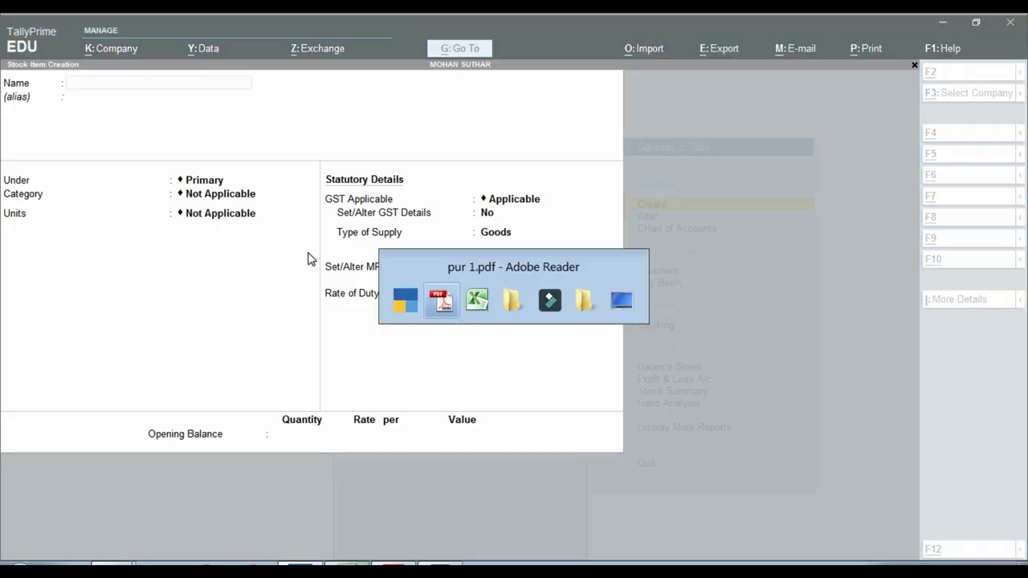
key(alt+Tab)
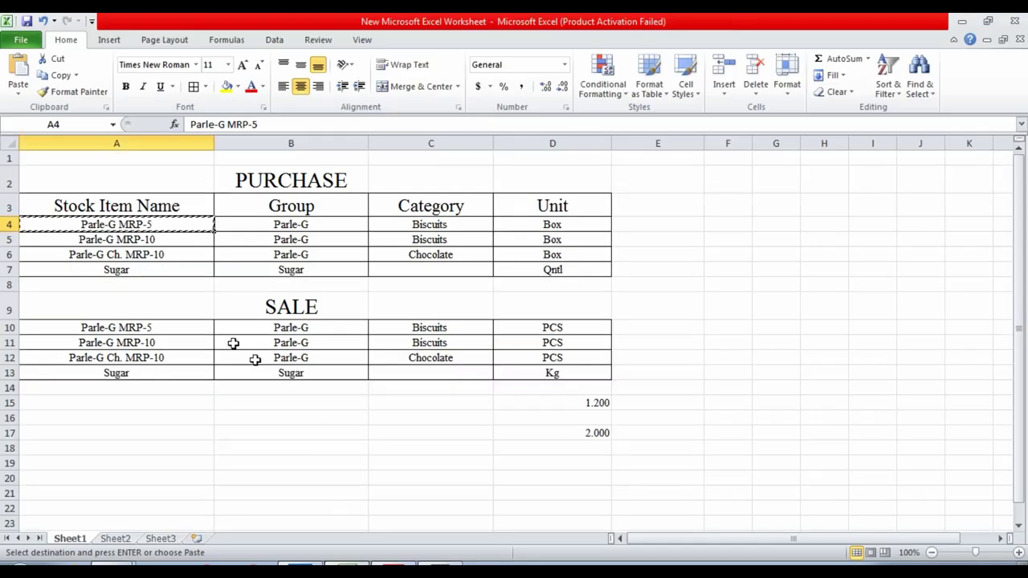
click(165, 239)
key(ctrl+c)
key(alt+Tab)
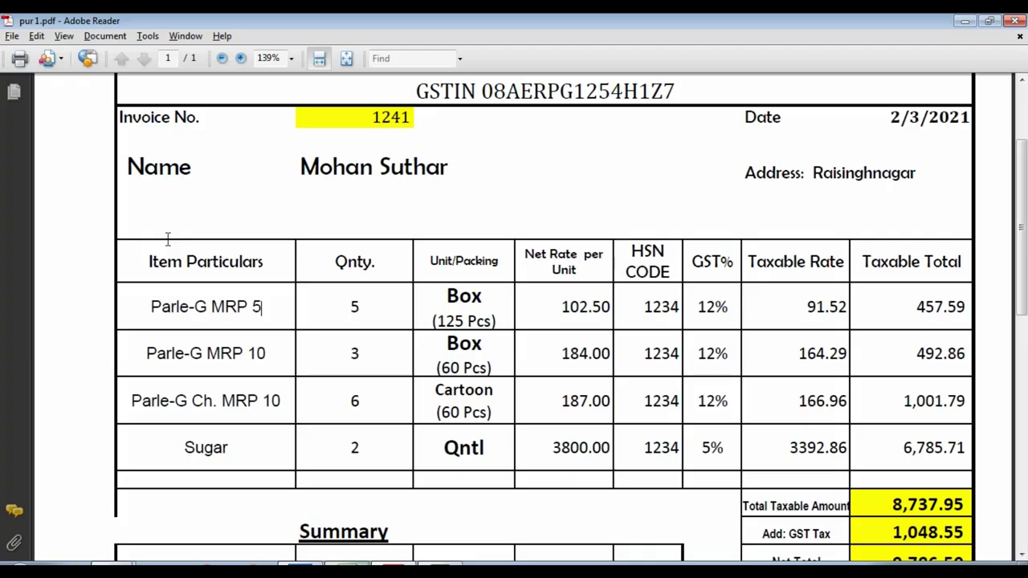
key(alt+Tab)
key(Tab)
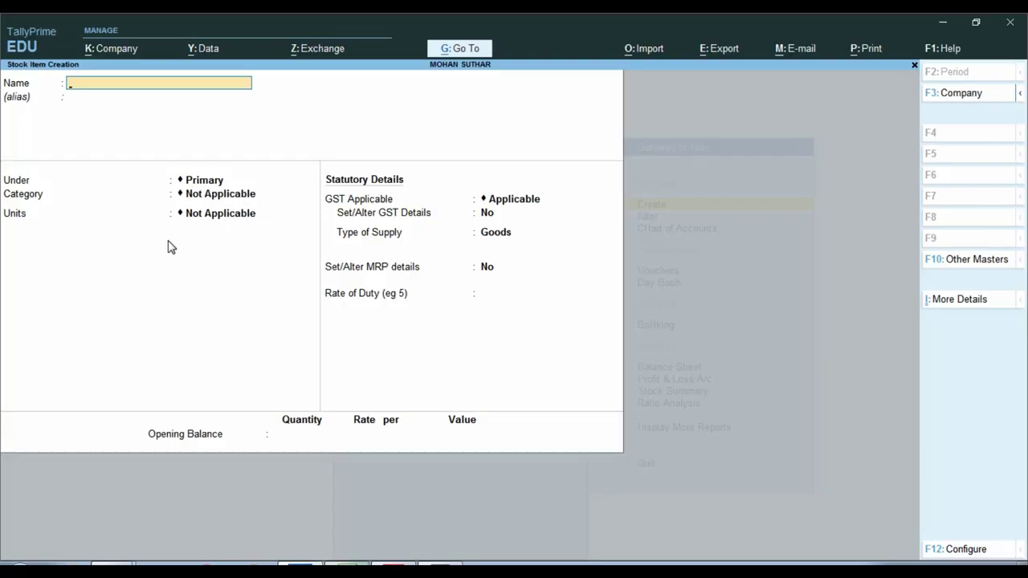
key(ctrl+v)
key(Return)
key(Return)
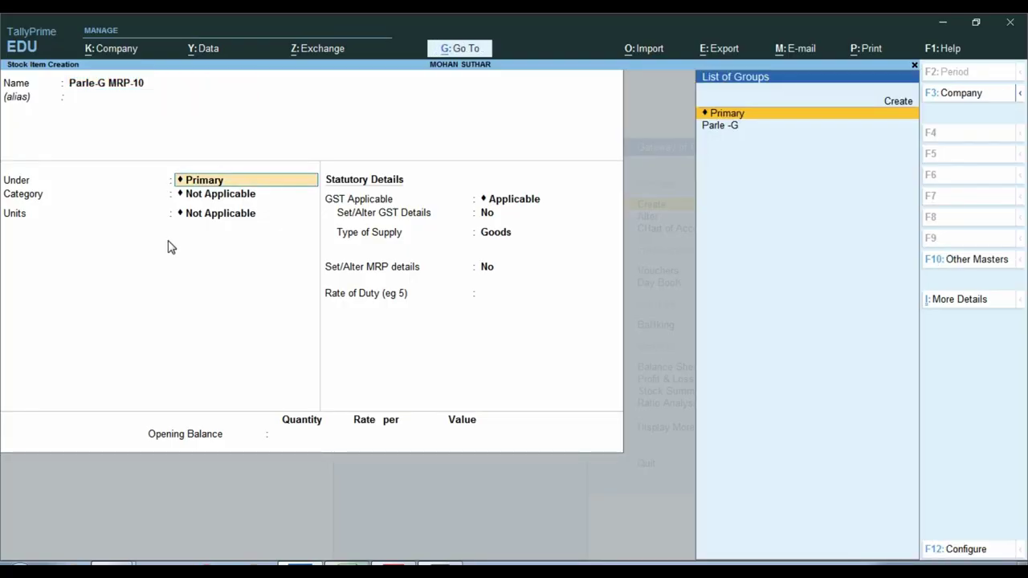
Place Parle-G MRP-10 under the group Parle -G with the category Biscuits.
key(Down)
key(Return)
key(Down)
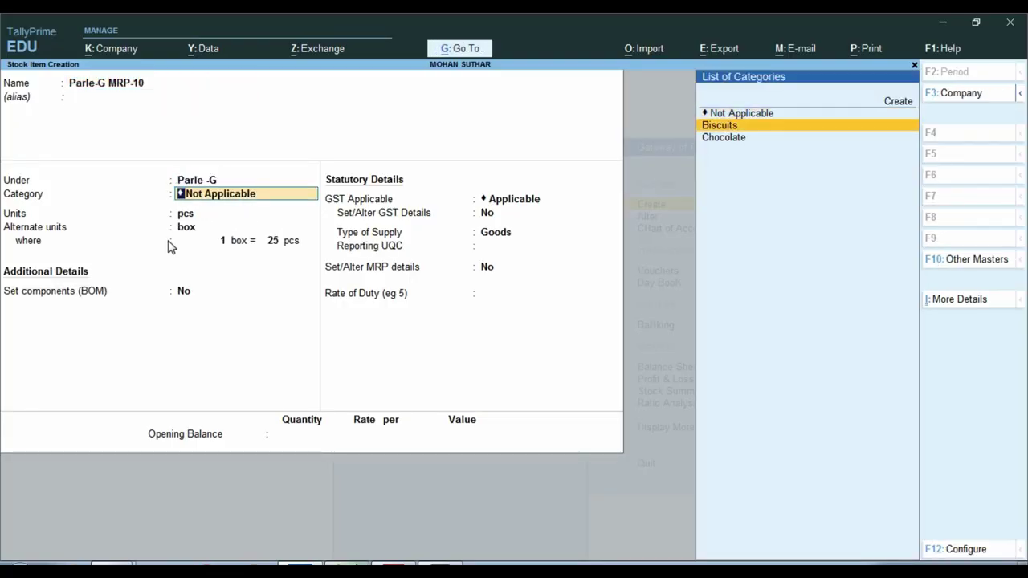
key(Return)
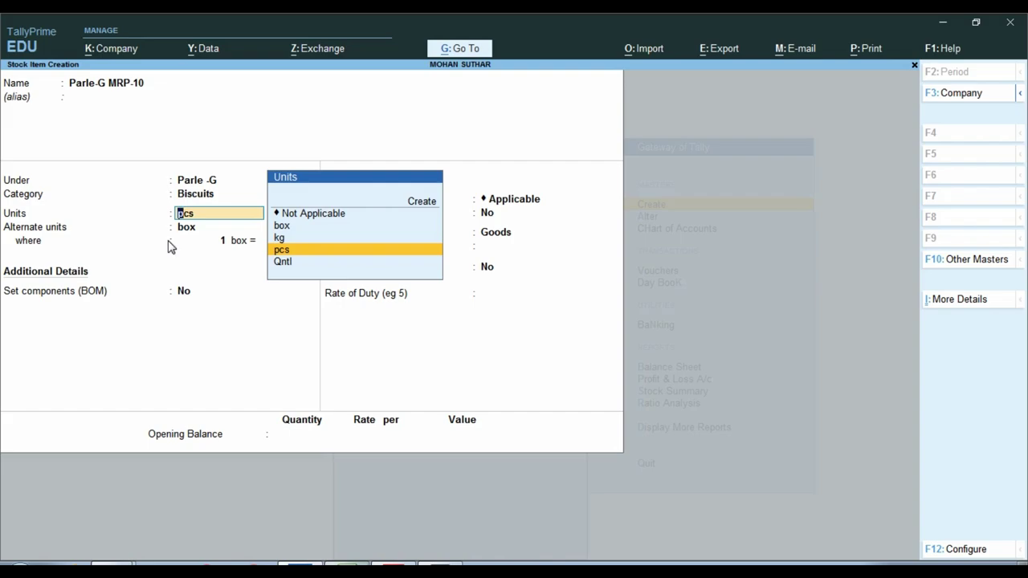
Set the conversion of Parle-G MRP-10 to 1 box = 20 pcs and check it against the pur 1.pdf invoice.
key(Return)
key(Return)
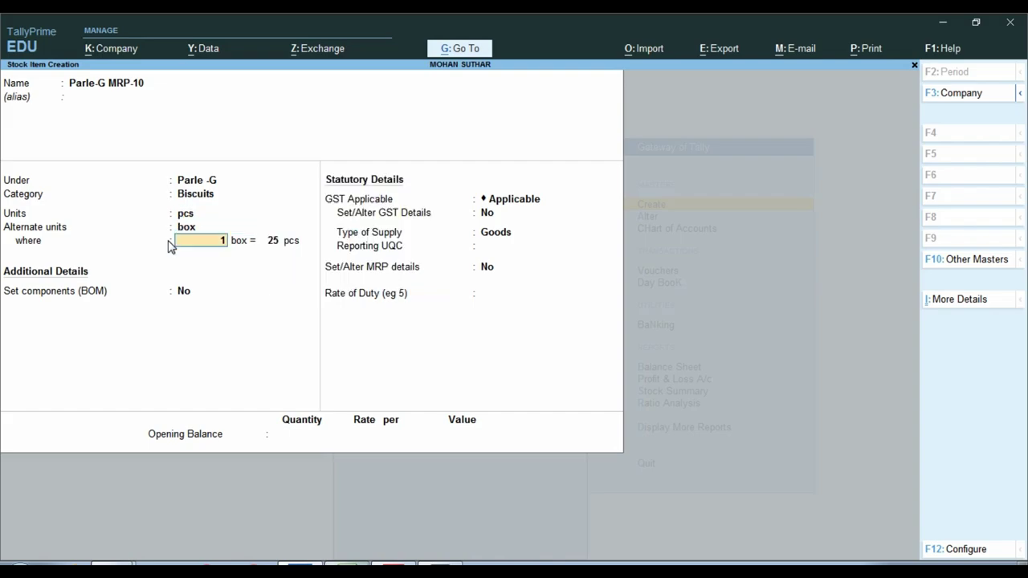
key(Return)
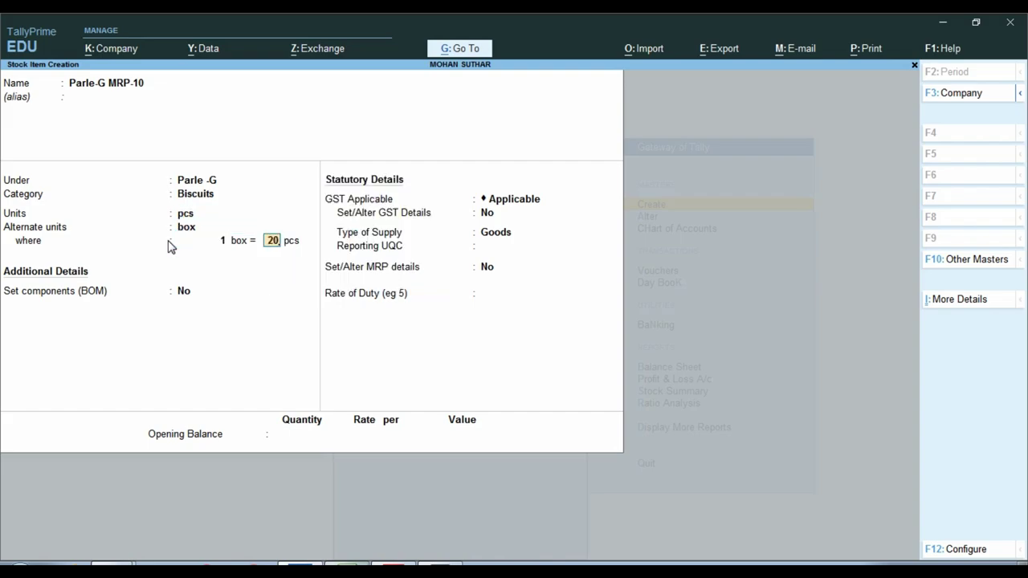
key(Return)
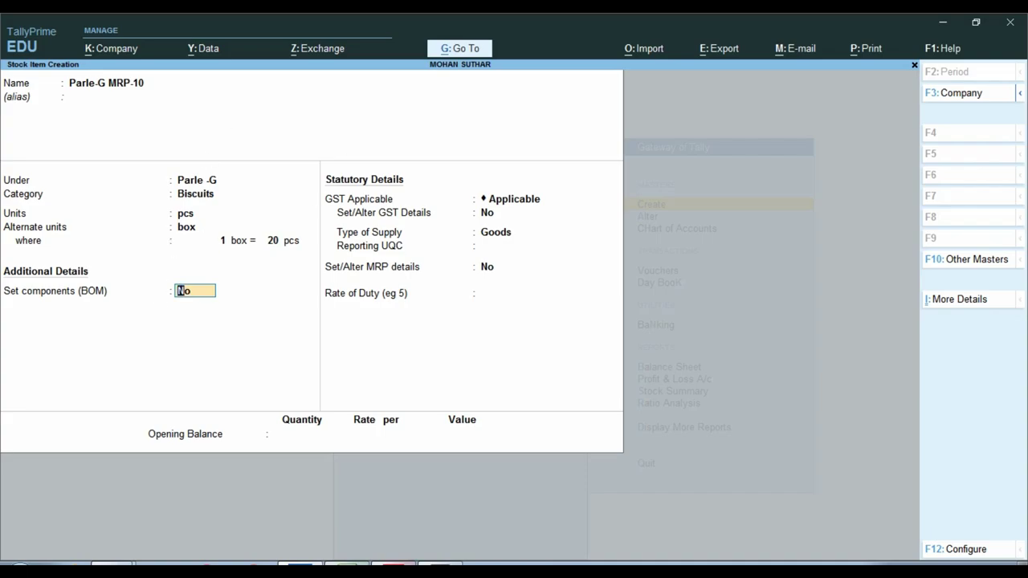
click(402, 564)
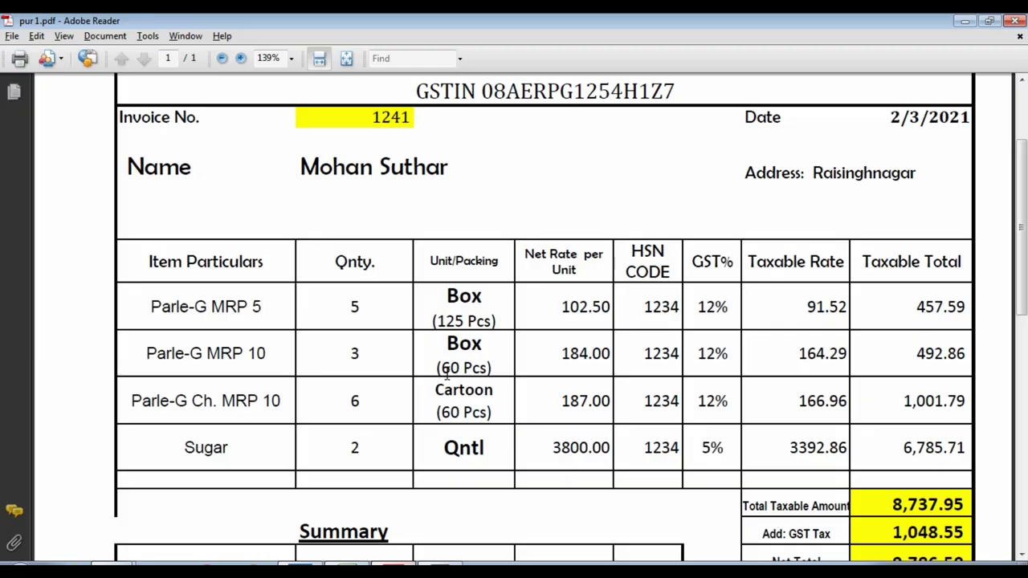
click(301, 564)
mouse_move(393, 564)
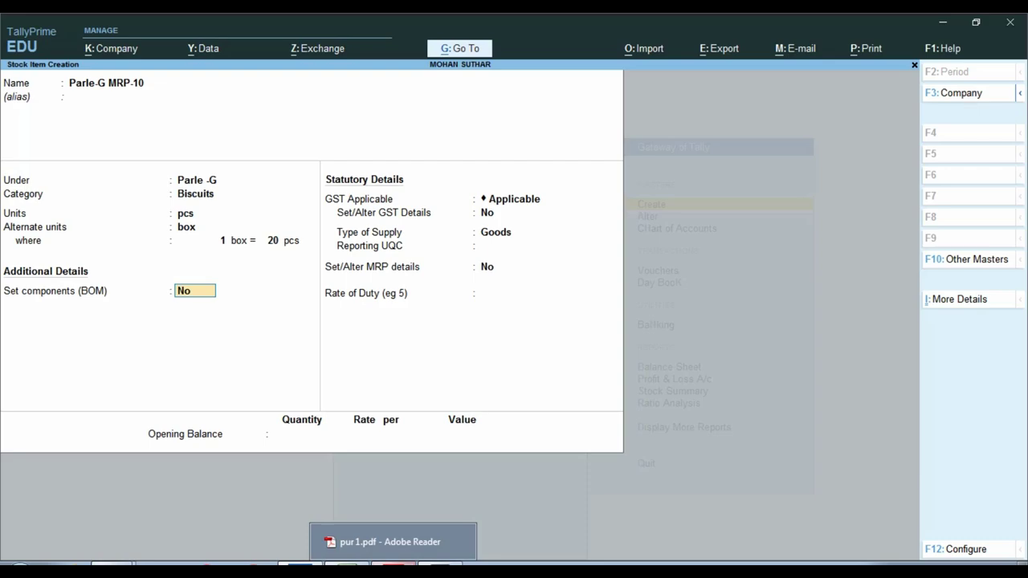
Enable the GST details of Parle-G MRP-10, keep the calculation type On Value and set its taxability to Taxable.
key(Return)
key(Return)
key(Return)
key(Return)
key(Return)
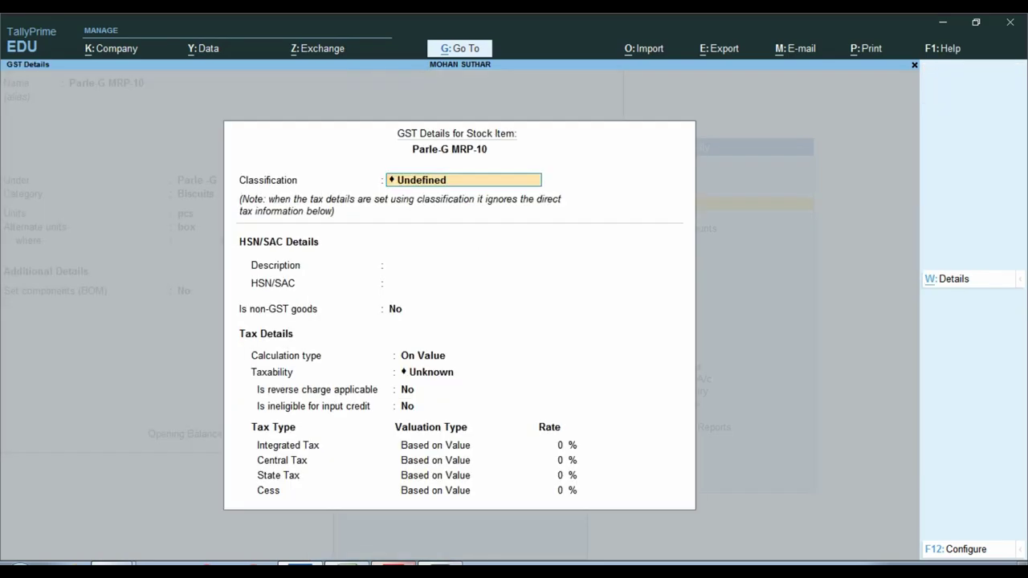
key(Return)
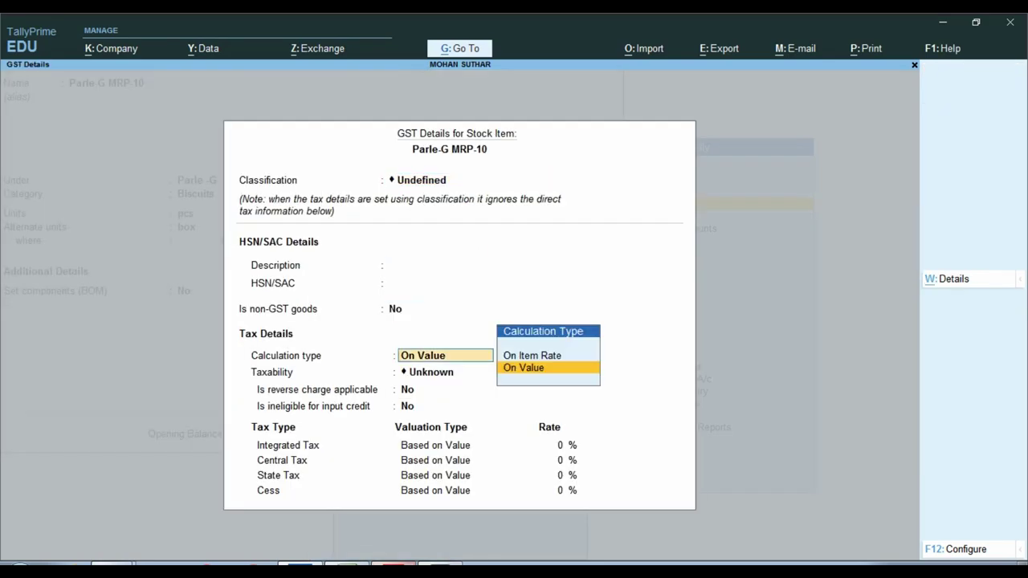
key(Return)
key(Down)
key(Down)
key(Down)
key(Return)
key(Return)
key(Return)
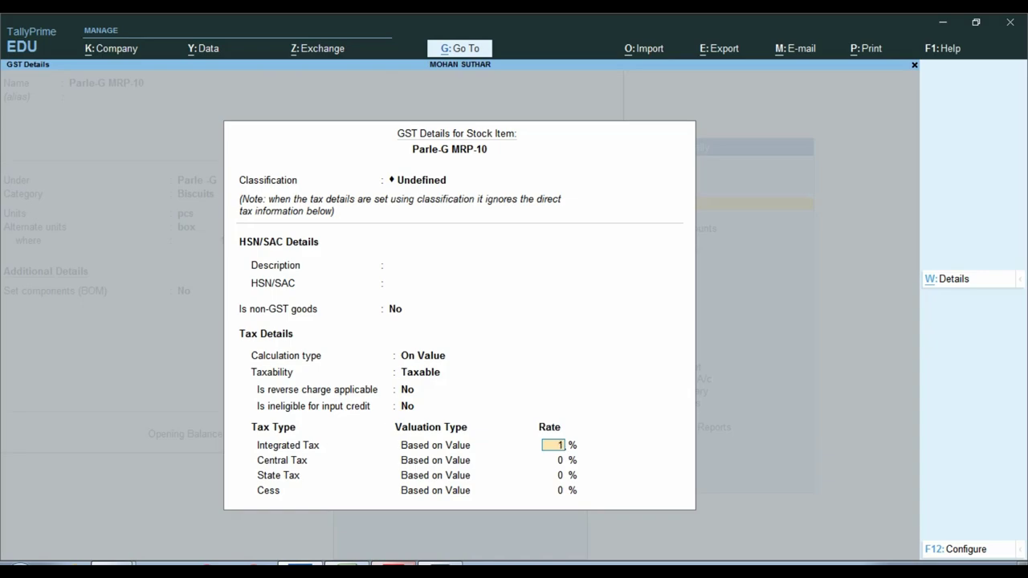
Set the integrated tax rate of Parle-G MRP-10 to 12% and save the stock item.
text(12)
key(Return)
key(ctrl+a)
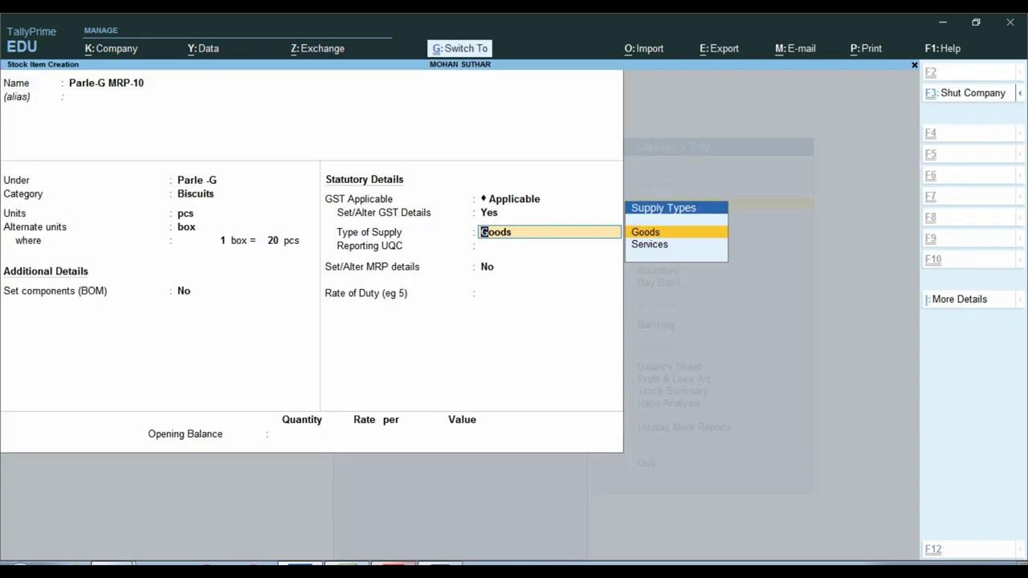
key(ctrl+a)
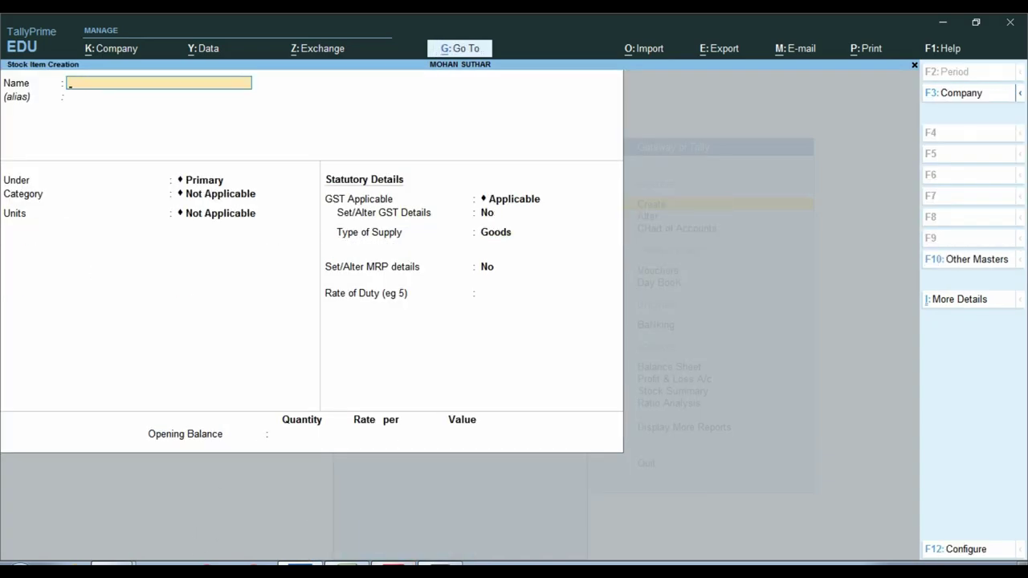
Copy the name Parle-G Ch. MRP-10 from the Excel worksheet and enter it as the new stock item's name in TallyPrime.
click(345, 567)
click(127, 255)
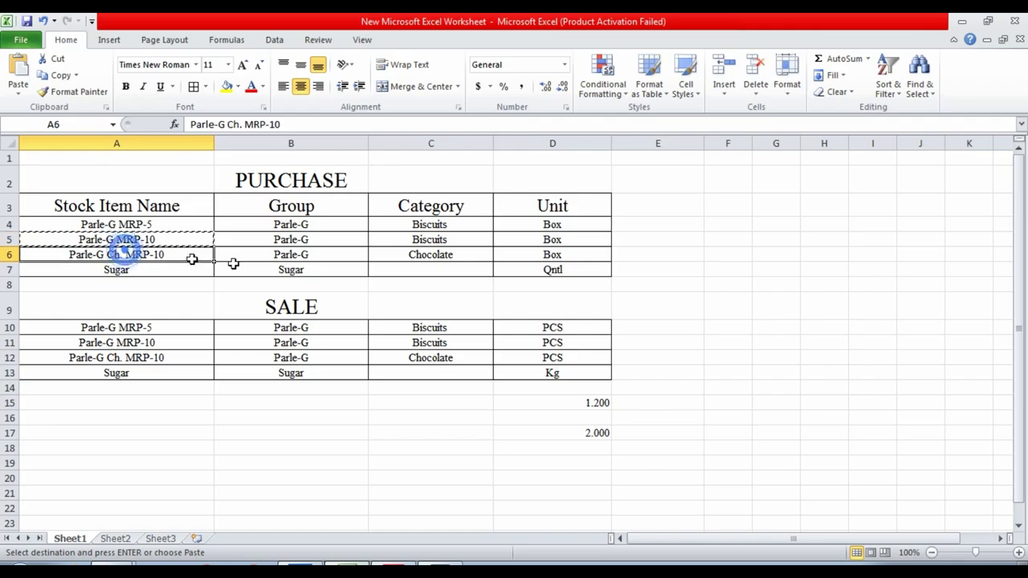
key(alt+Tab)
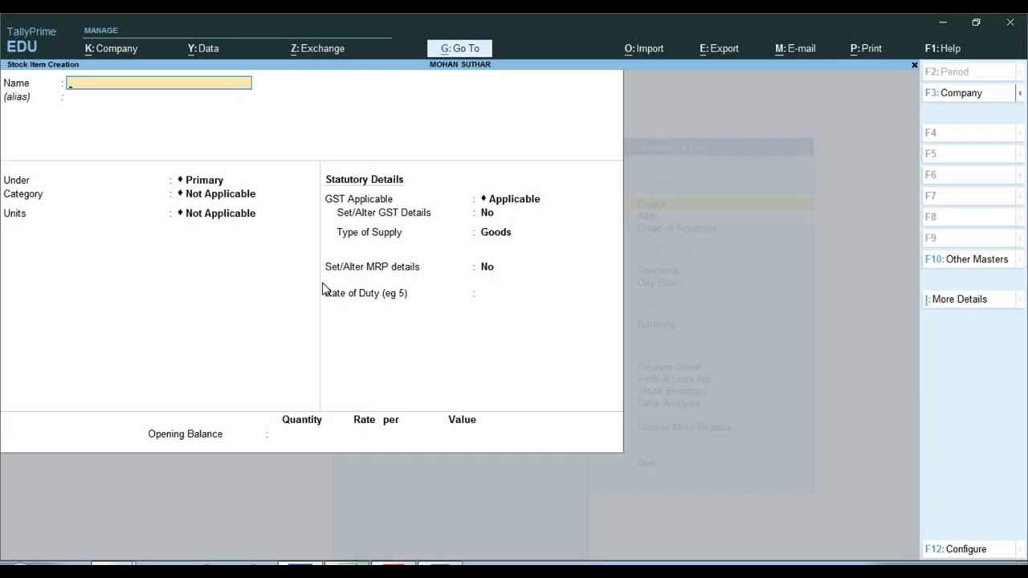
key(ctrl+alt+v)
key(Return)
Place Parle-G Ch. MRP-10 under the group Parle -G with the category Chocolate.
key(Down)
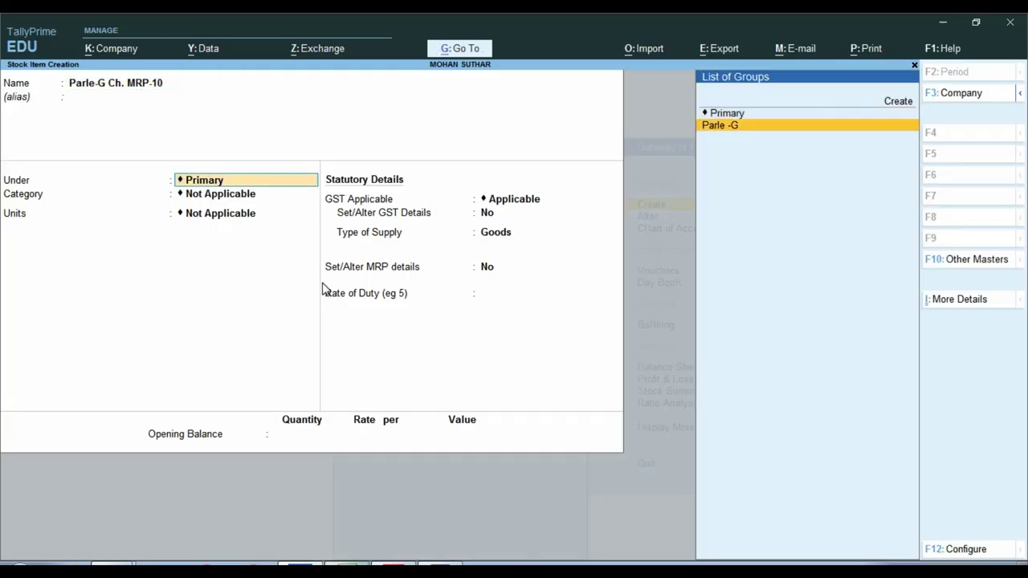
key(Return)
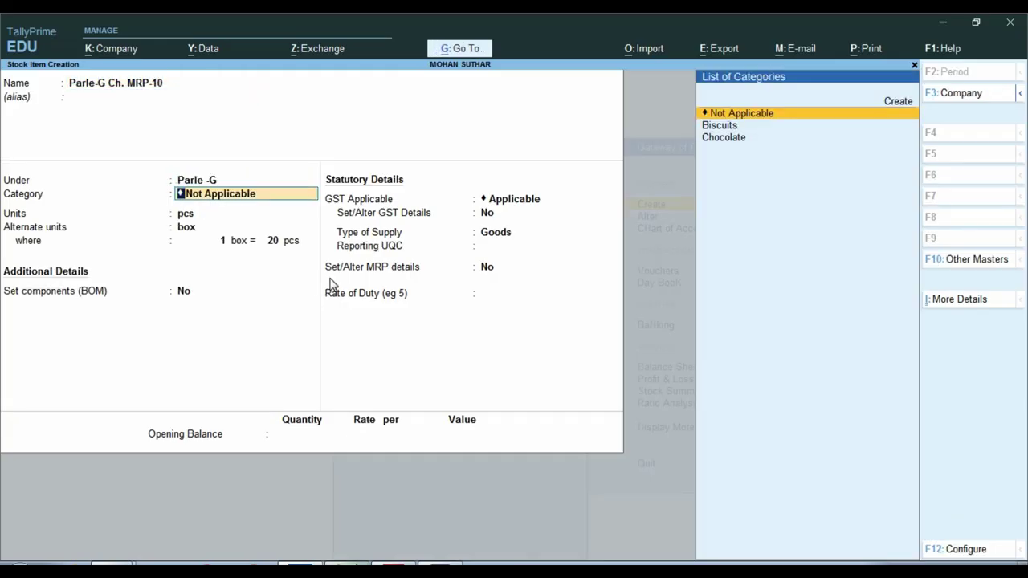
click(834, 141)
click(833, 139)
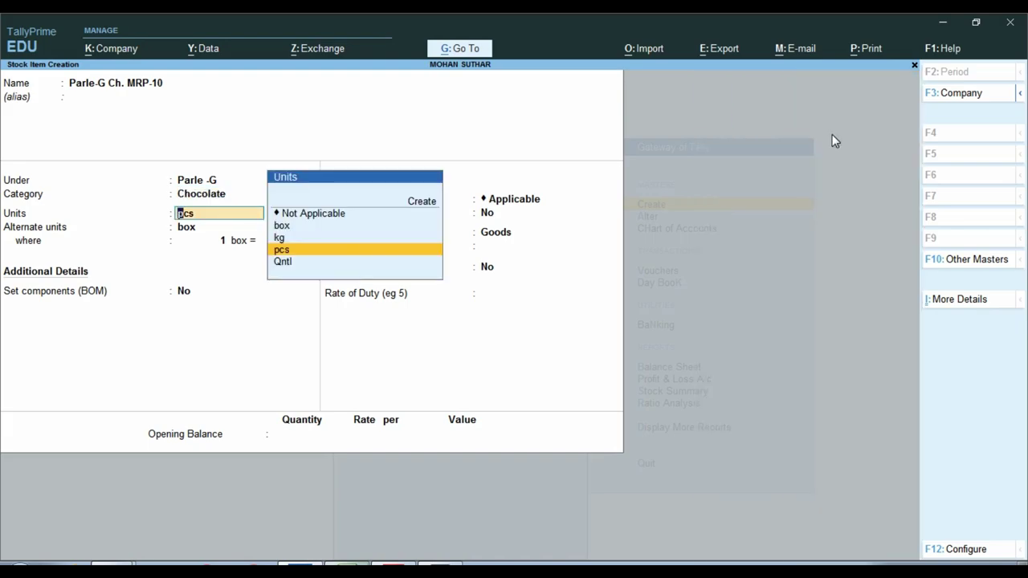
Keep pcs with alternate unit box for Parle-G Ch. MRP-10, and set 1 box = 10 pcs after checking its packing in pur 1.pdf.
key(Return)
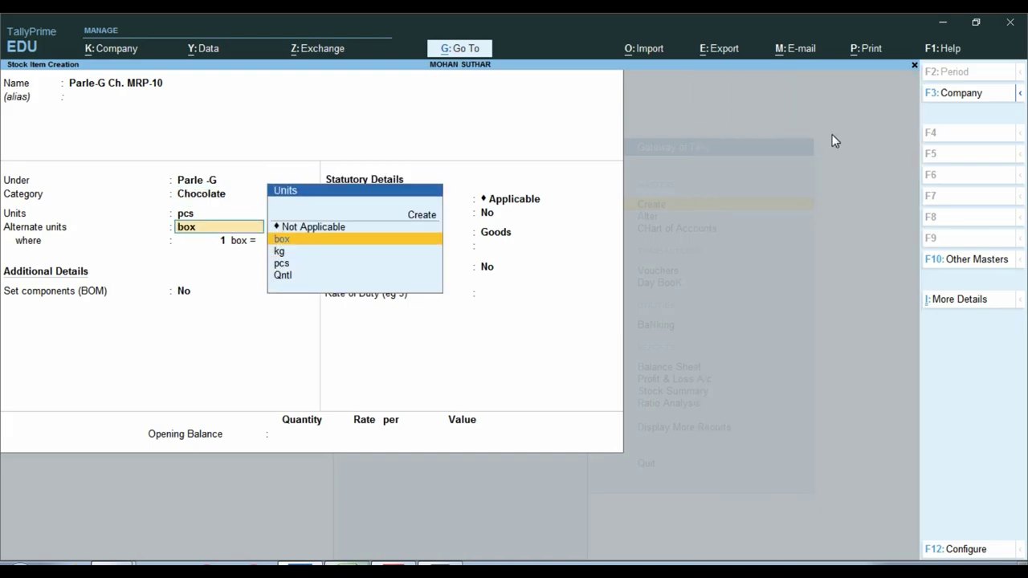
key(Return)
key(alt+Tab)
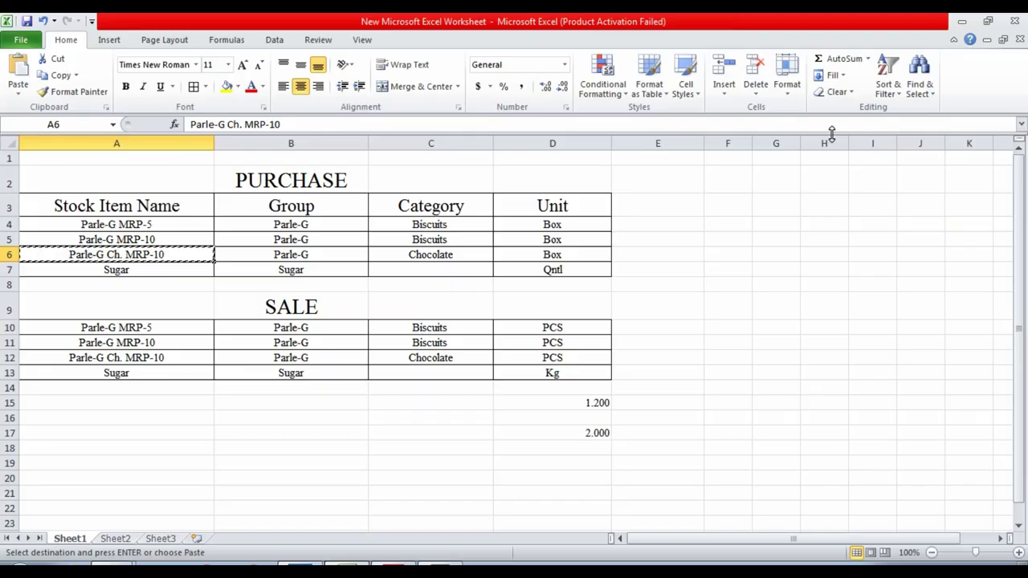
click(394, 560)
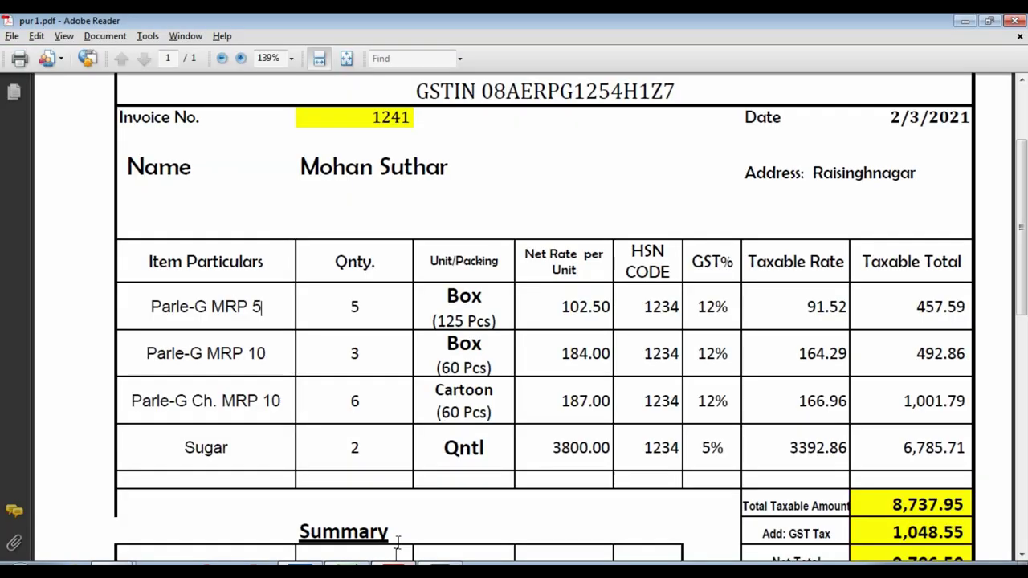
scroll(461, 414, down, 2)
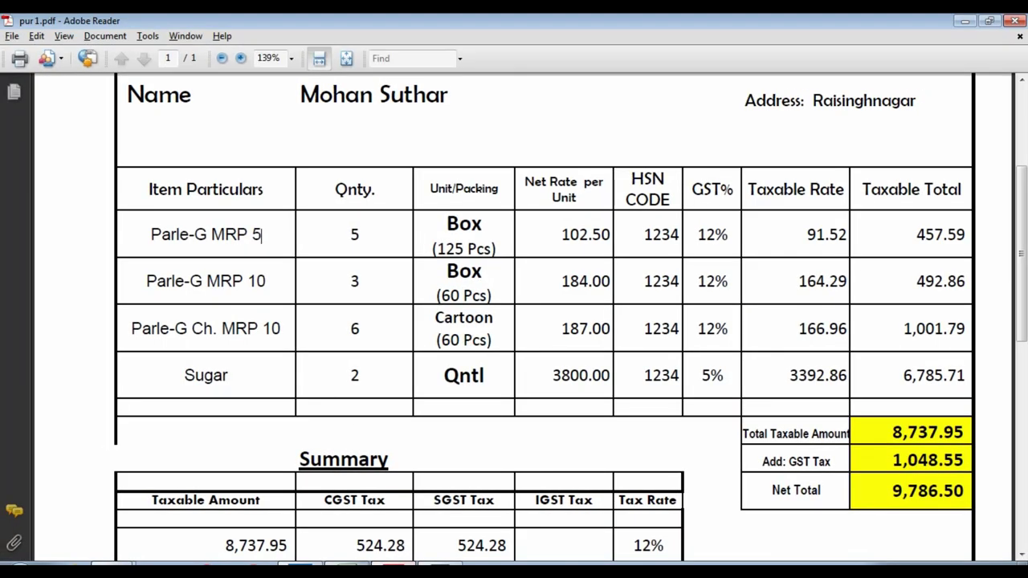
key(alt+Tab)
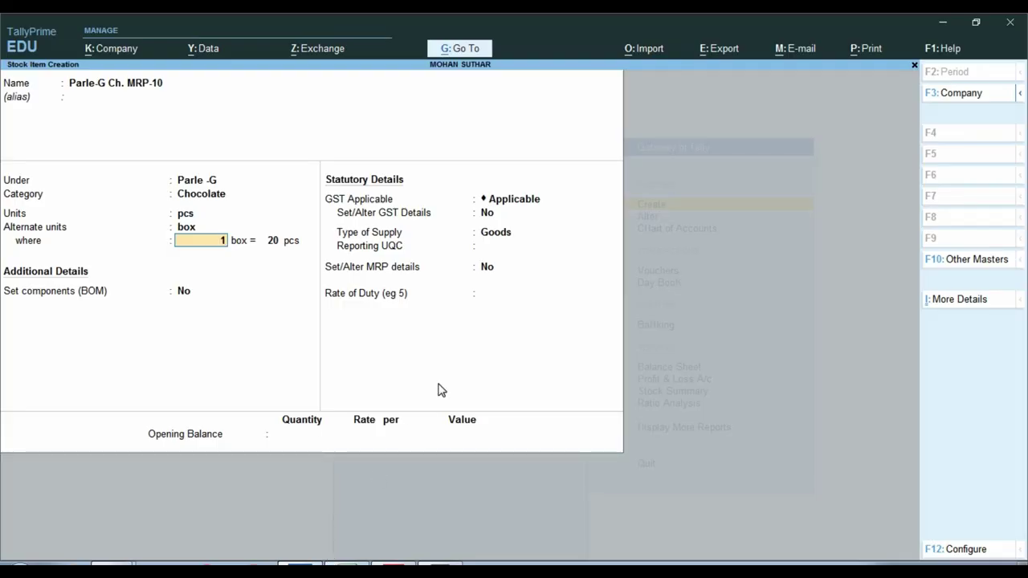
key(Return)
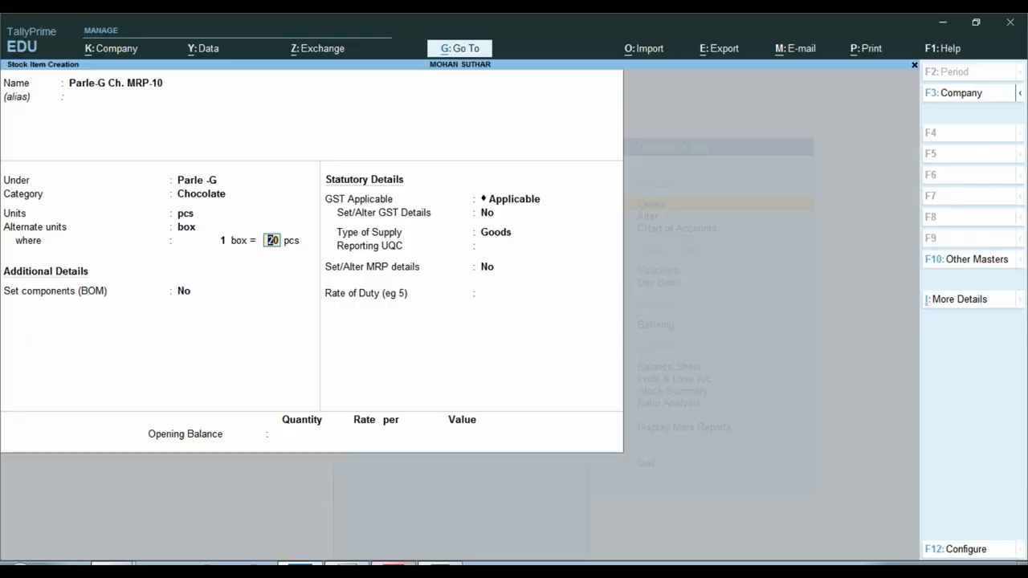
key(alt+Tab)
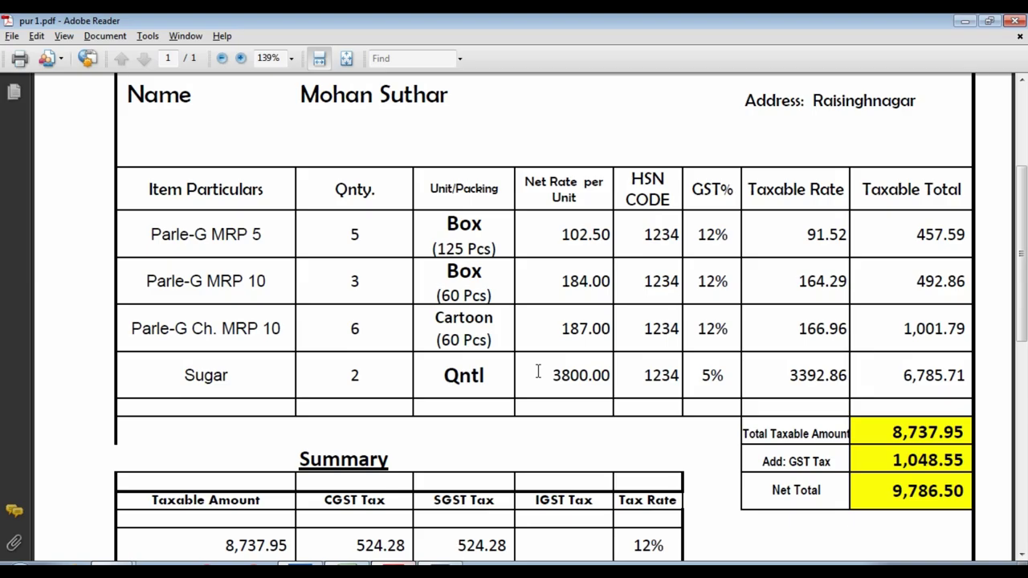
key(alt+Tab)
text(10)
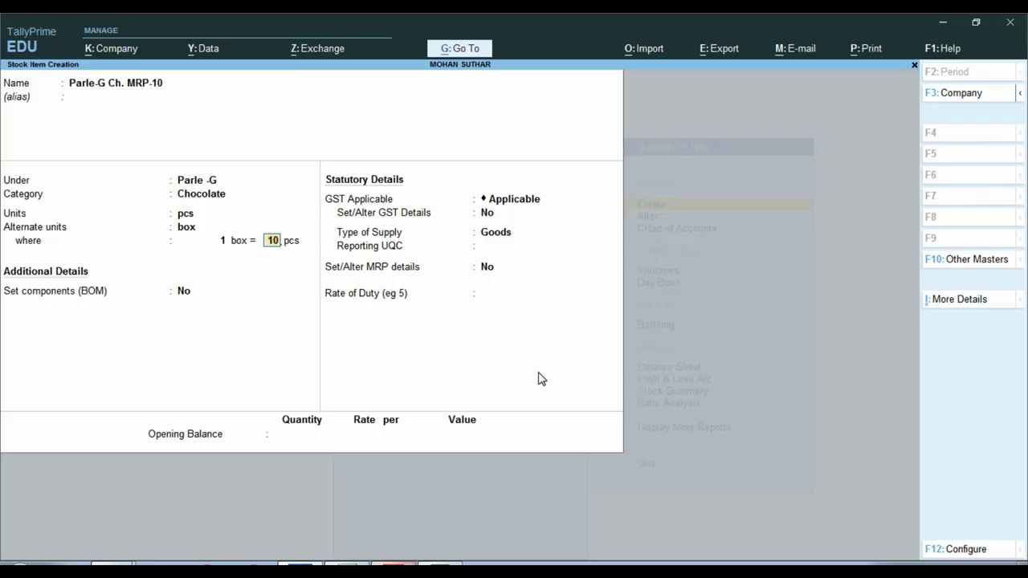
Enable the GST details of Parle-G Ch. MRP-10, keep the calculation type On Value and set its taxability to Taxable.
key(Return)
key(Return)
key(Return)
text(y)
key(Return)
key(Return)
key(Return)
key(Return)
key(Return)
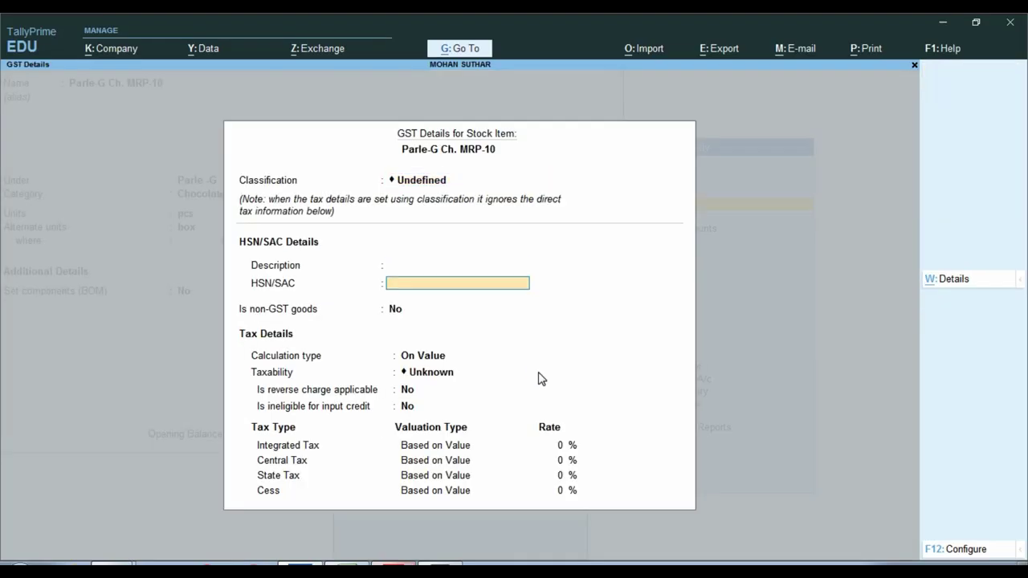
key(Down)
key(Down)
key(Down)
key(Return)
key(Return)
key(Return)
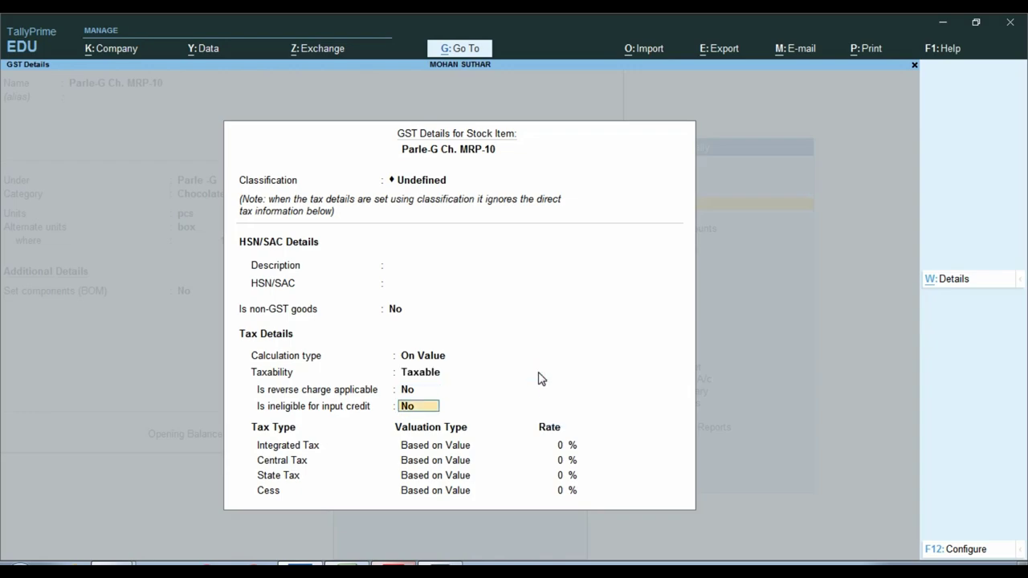
Set the integrated tax rate of Parle-G Ch. MRP-10 to 12% and save the stock item.
text(12)
key(Return)
key(ctrl+a)
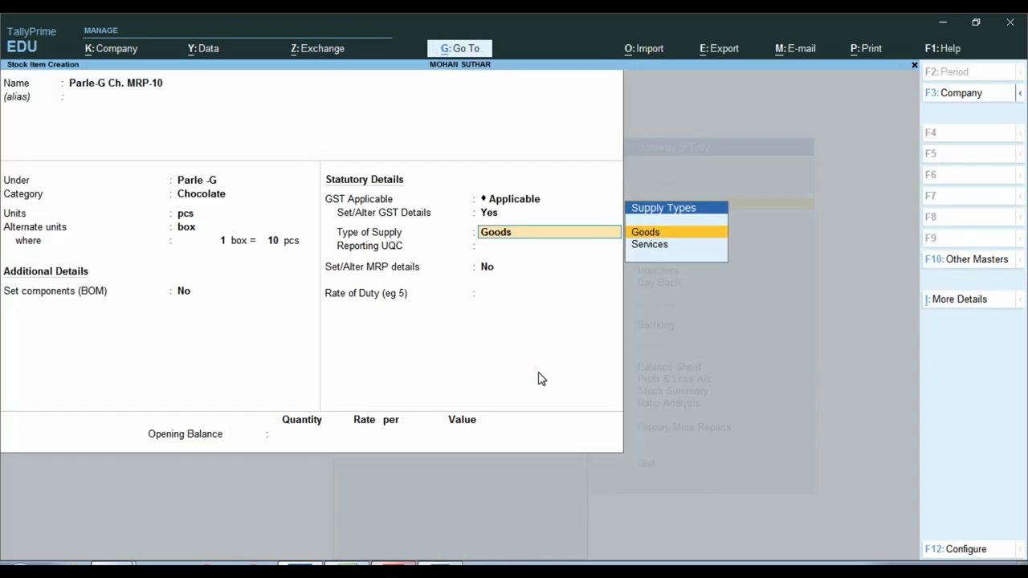
Copy the name Sugar from the Excel worksheet's purchase list and enter it as the next stock item's name in TallyPrime.
key(alt+Tab)
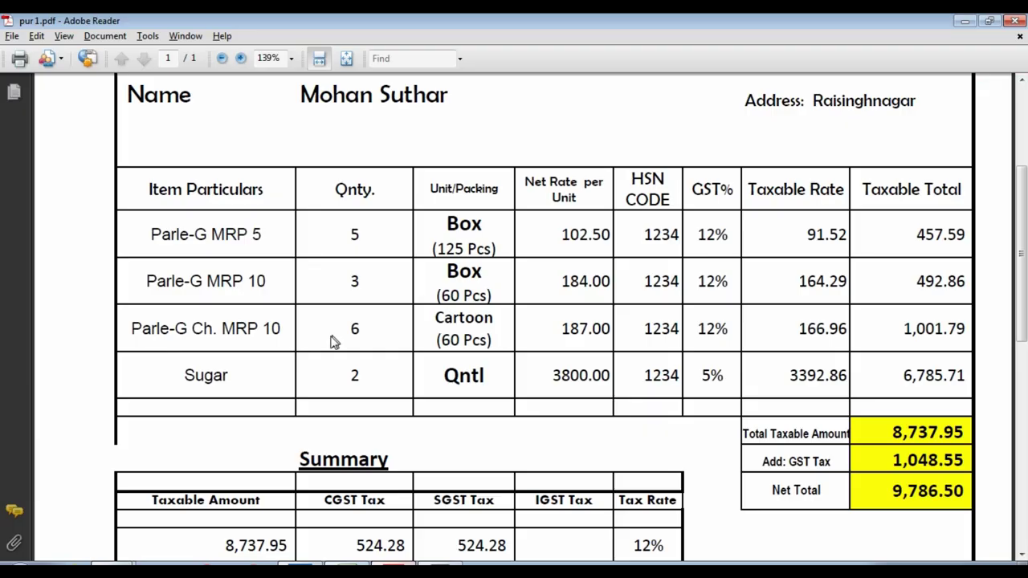
key(alt+Tab)
key(alt+Tab)
key(alt+Tab)
click(145, 271)
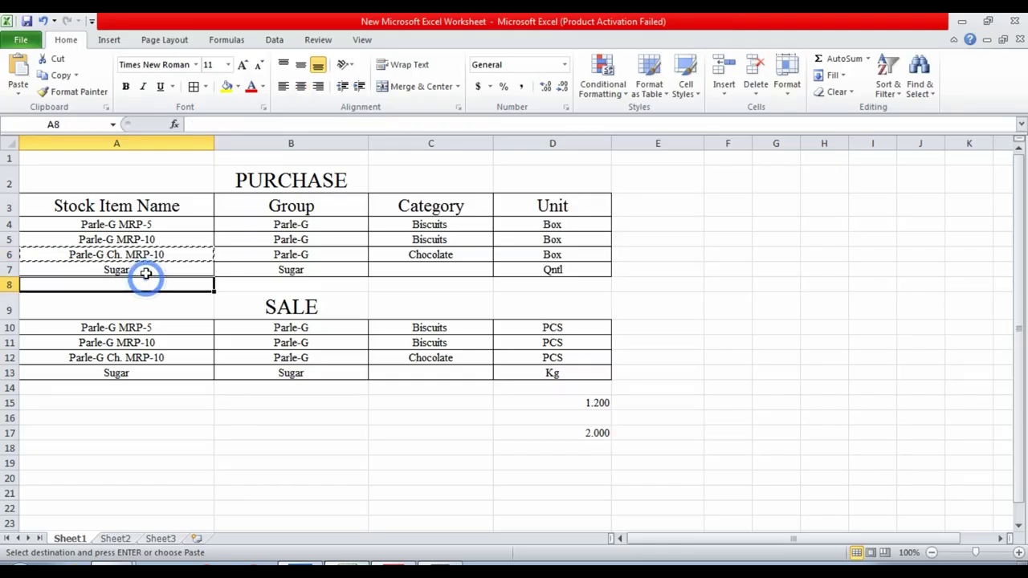
key(alt+Tab)
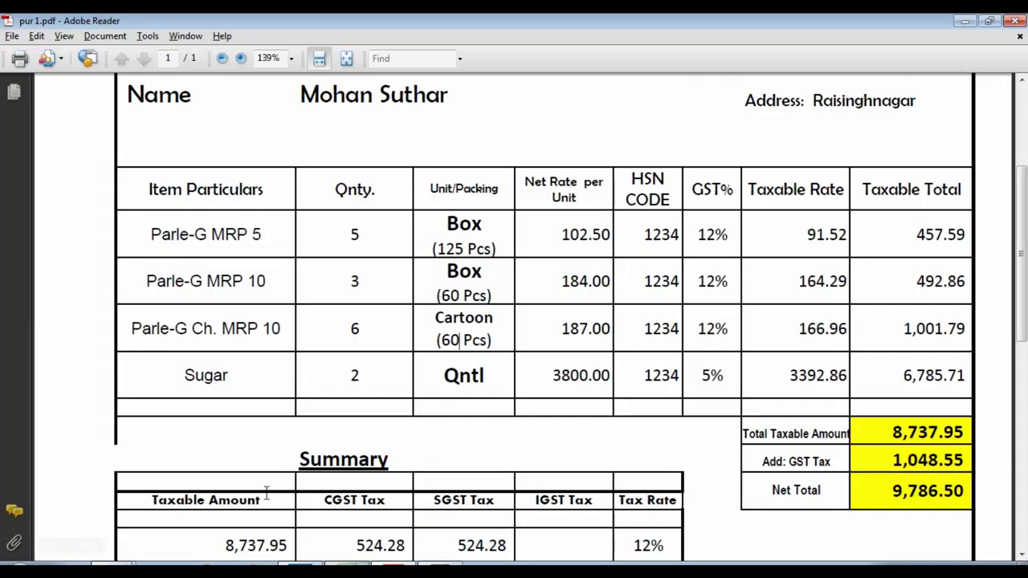
key(alt+Tab)
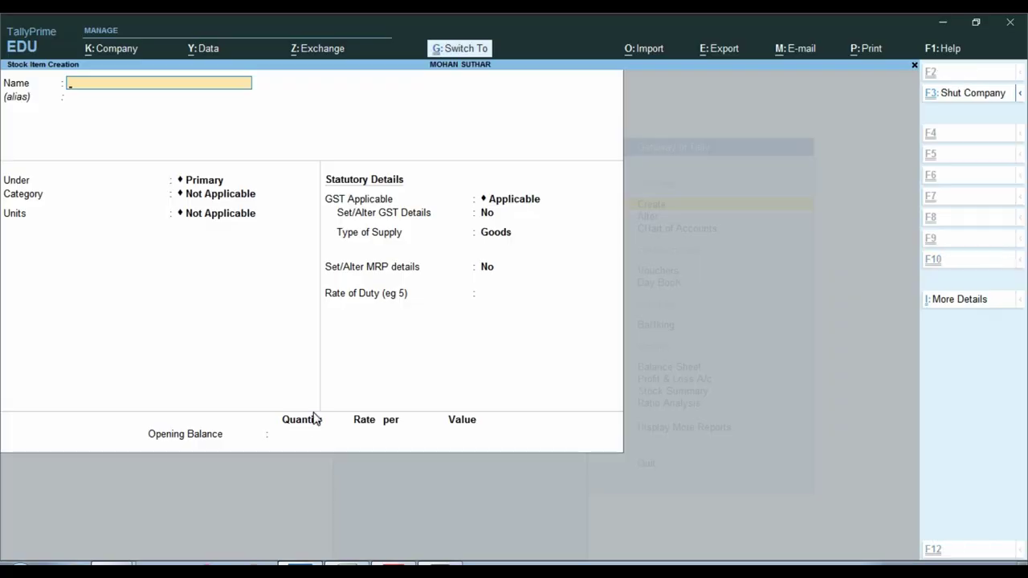
key(ctrl+alt+v)
key(Return)
key(Return)
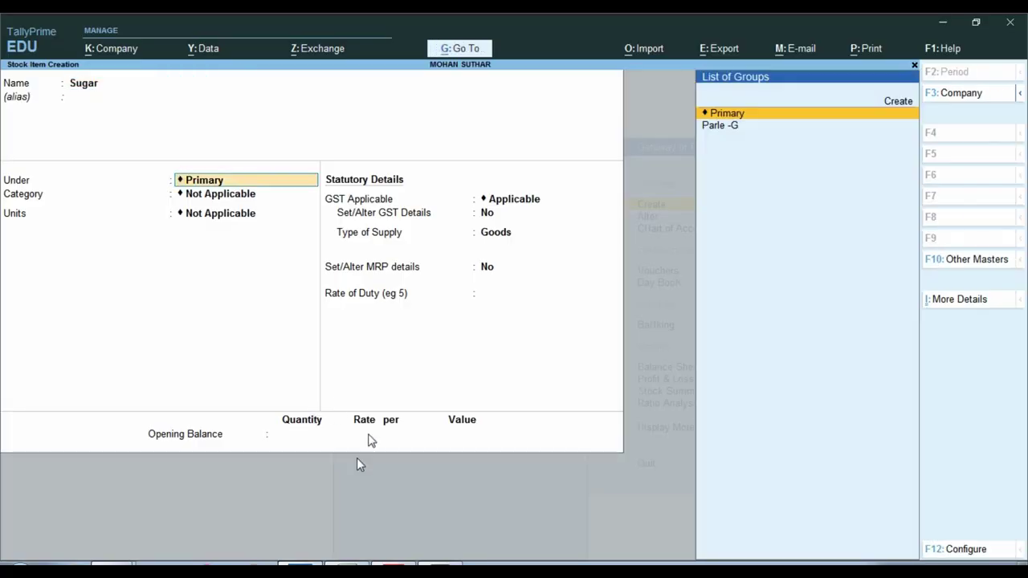
Check Sugar's group and category in the Excel worksheet, then create the stock group Sugar under Primary for the item in TallyPrime.
key(alt+Tab)
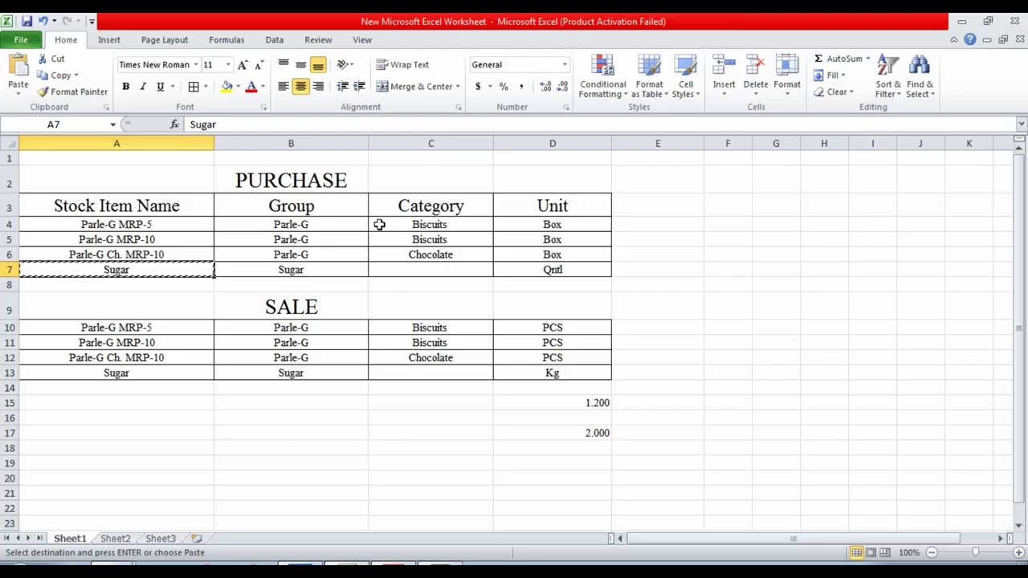
click(321, 275)
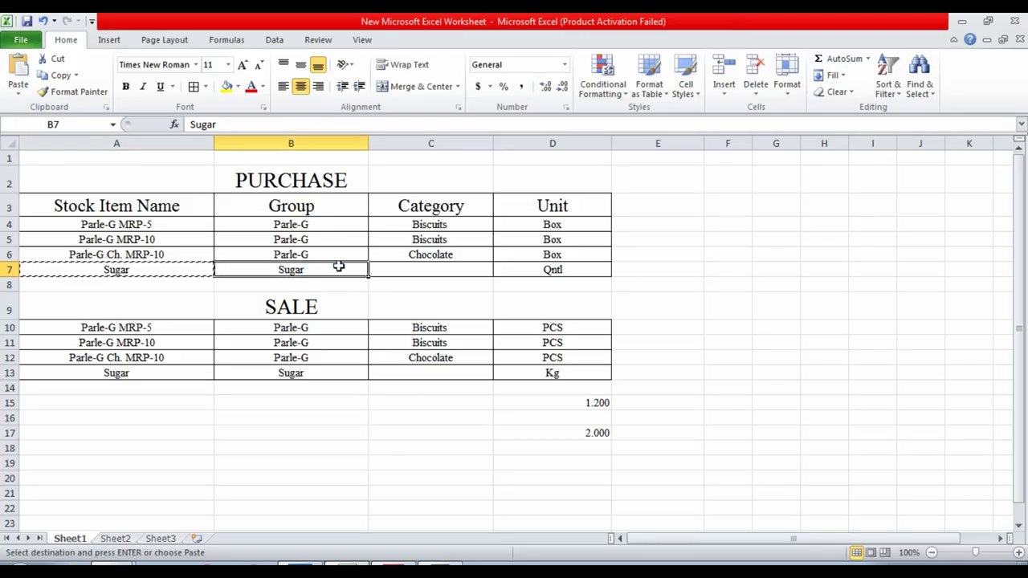
click(418, 270)
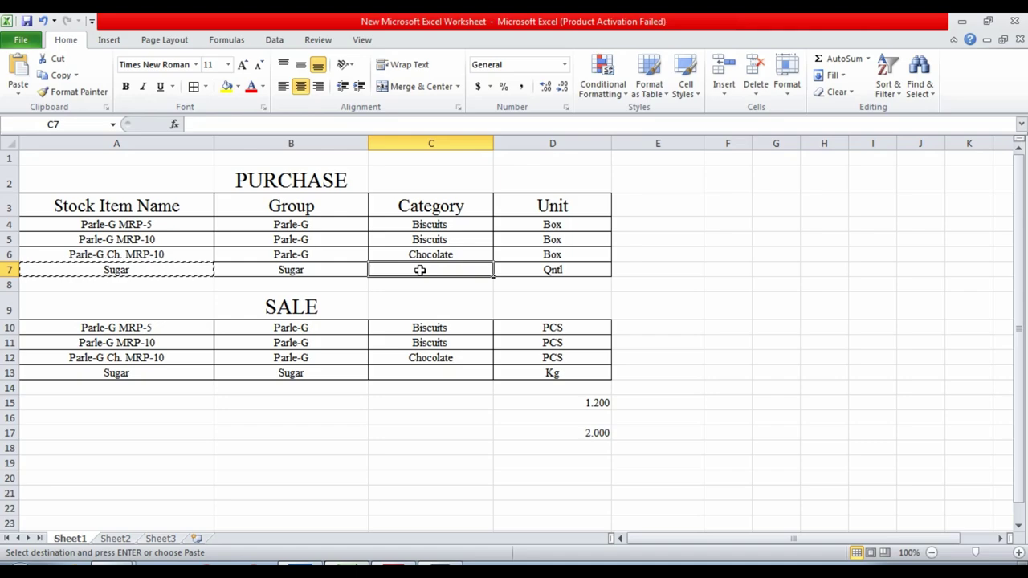
key(alt+Tab)
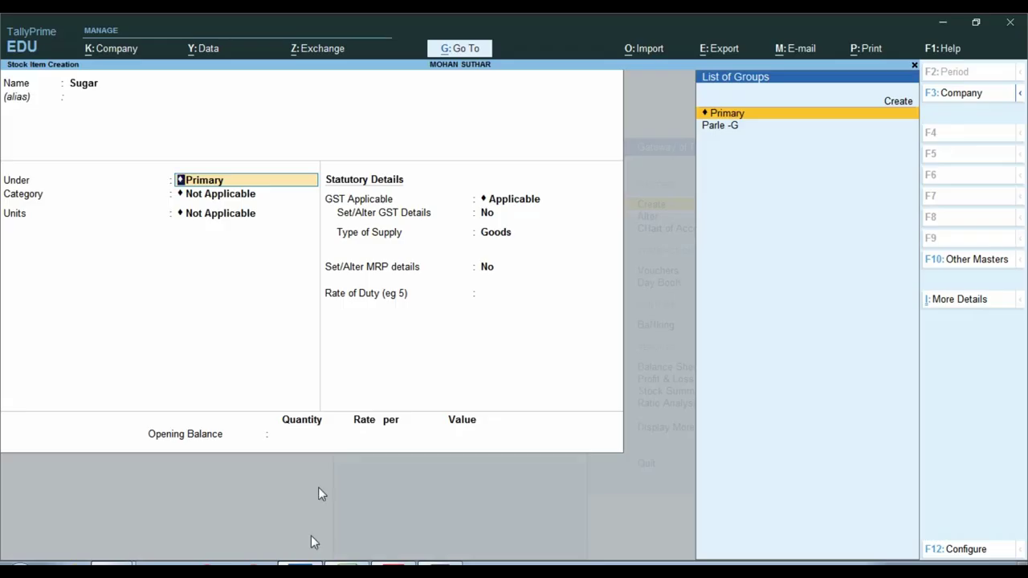
key(alt+c)
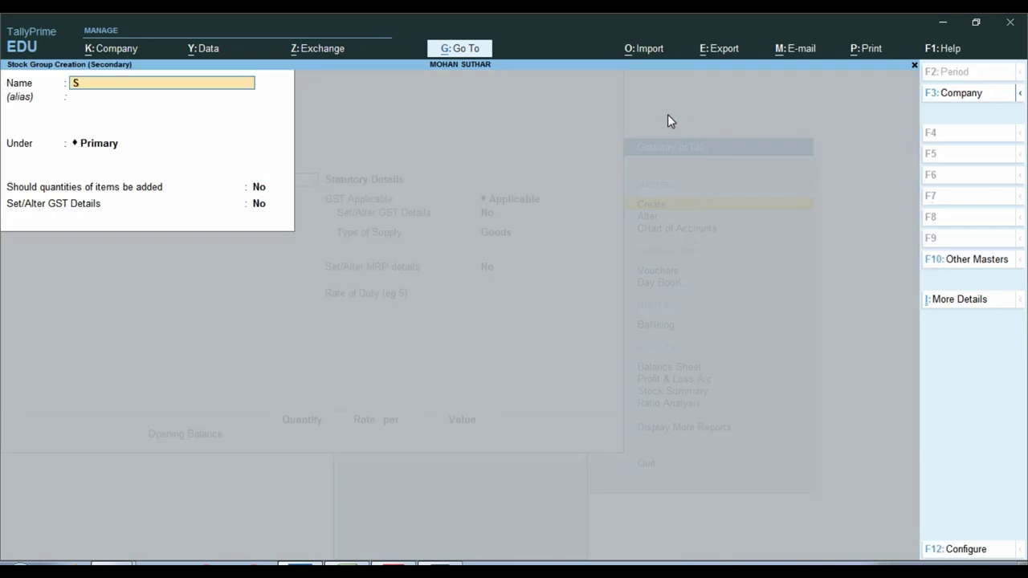
key(Return)
key(Return)
key(Return)
key(Return)
key(Return)
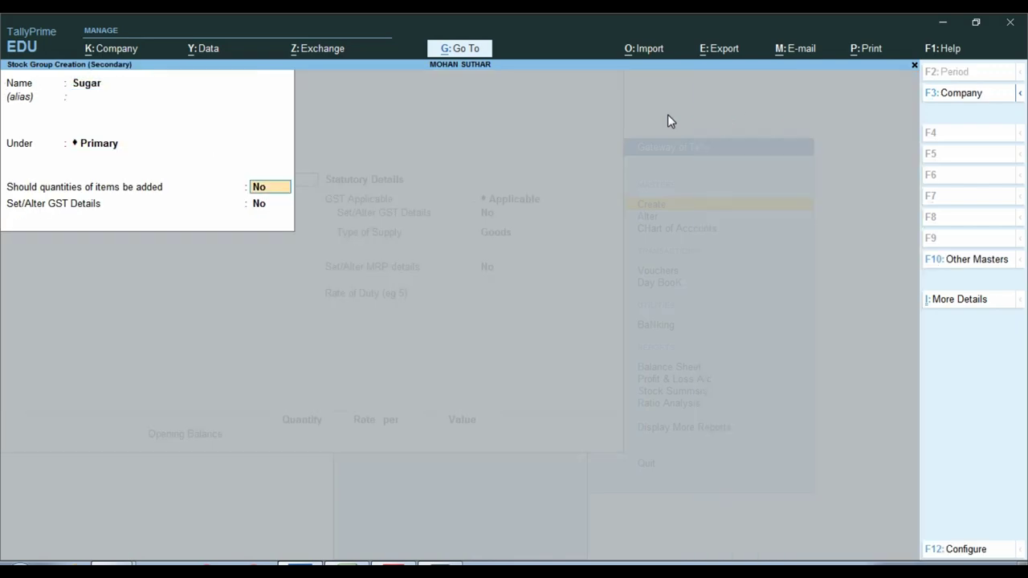
key(Return)
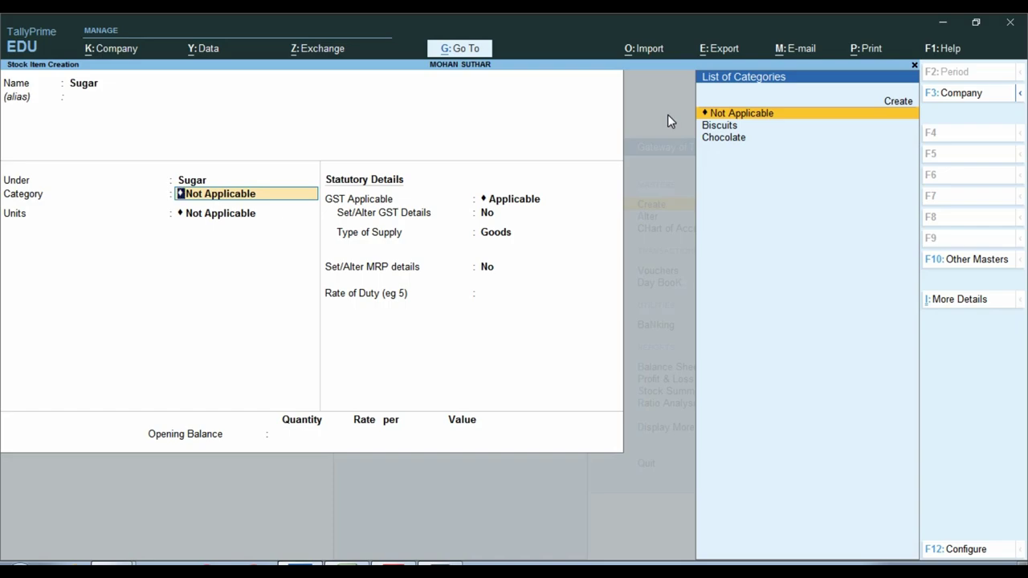
Leave the category of Sugar as Not Applicable and set its unit to kg with Qntl as the alternate unit.
key(Return)
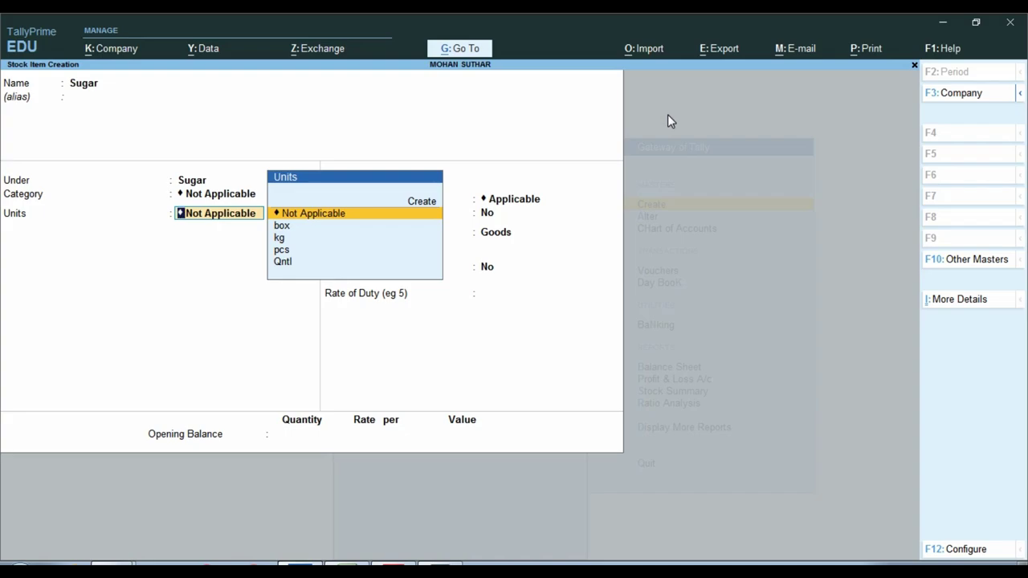
key(Down)
key(Down)
key(Return)
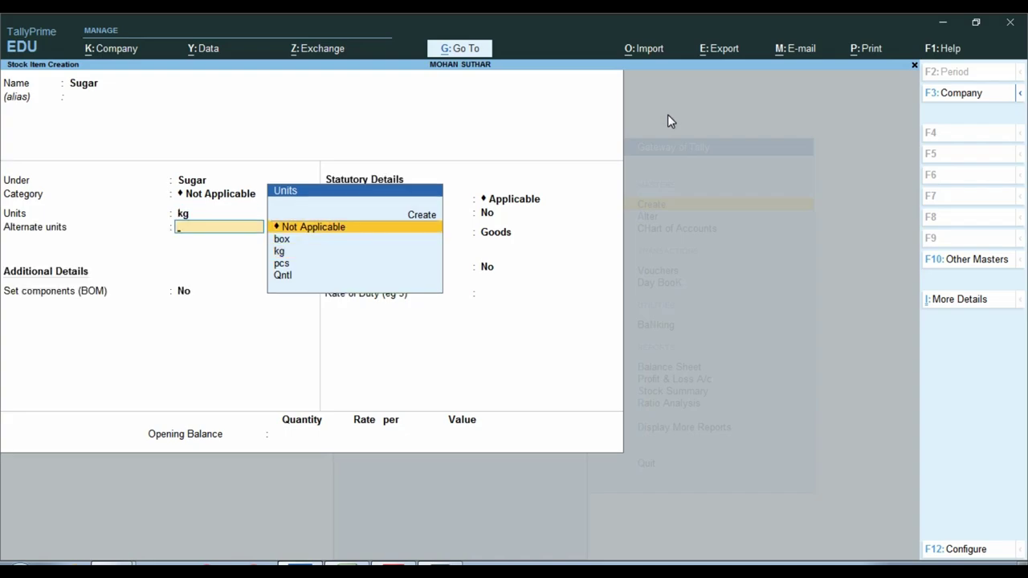
key(Down)
key(Down)
key(Down)
key(Down)
key(Return)
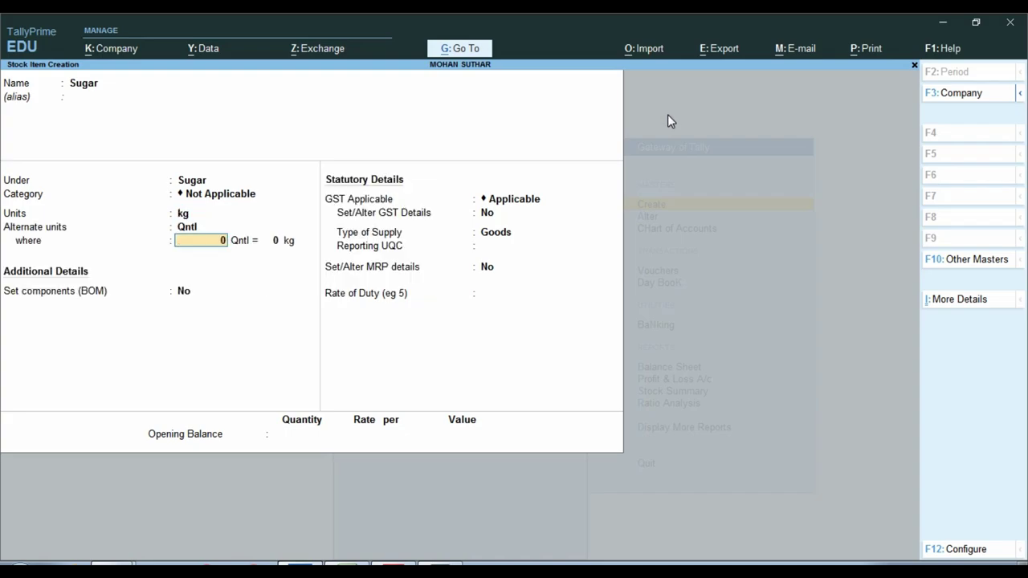
Set the conversion of Sugar to 1 Qntl = 100 kg and save the stock item, ending on the Excel worksheet.
key(Return)
text(1)
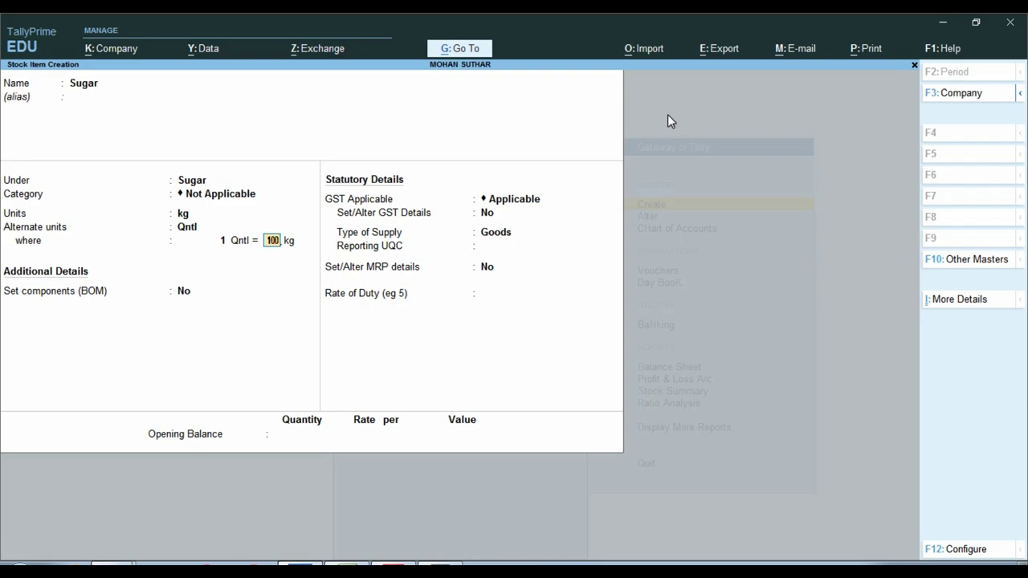
key(Return)
key(ctrl)
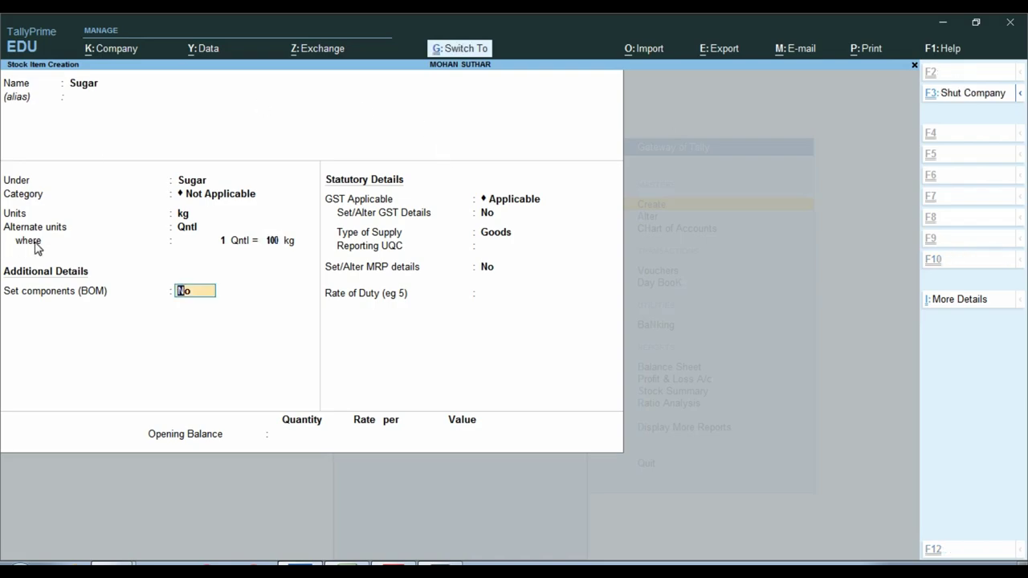
key(ctrl+a)
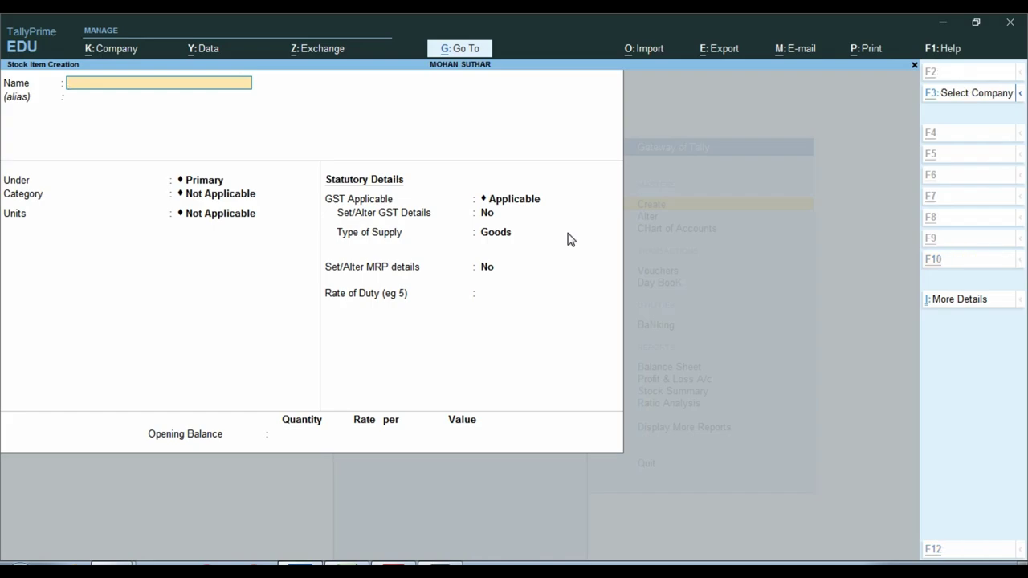
key(alt+Tab)
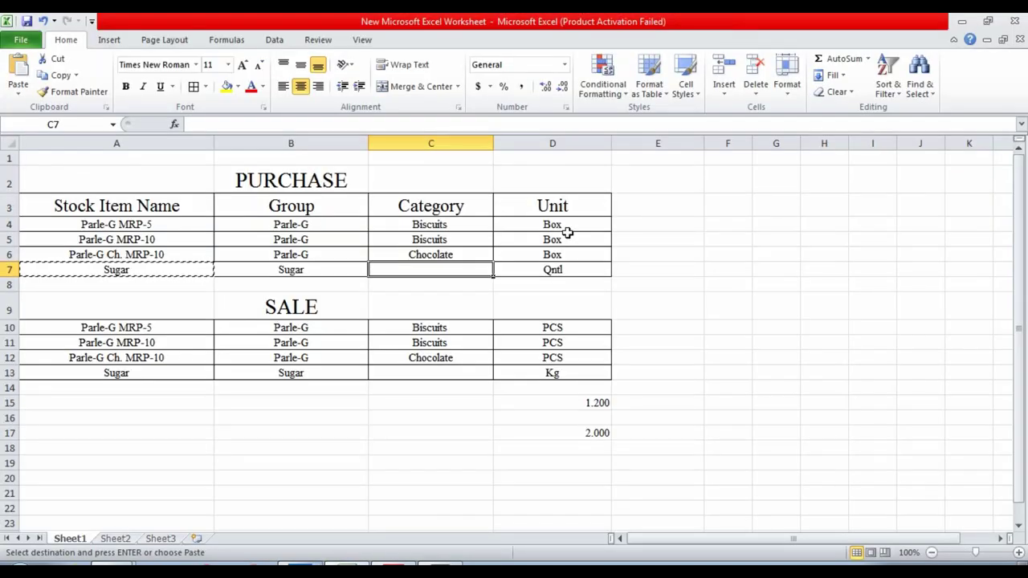
Look over the purchase list in Excel and the purchase bill in Adobe Reader, and open a new Purchase voucher in TallyPrime.
key(alt+Tab)
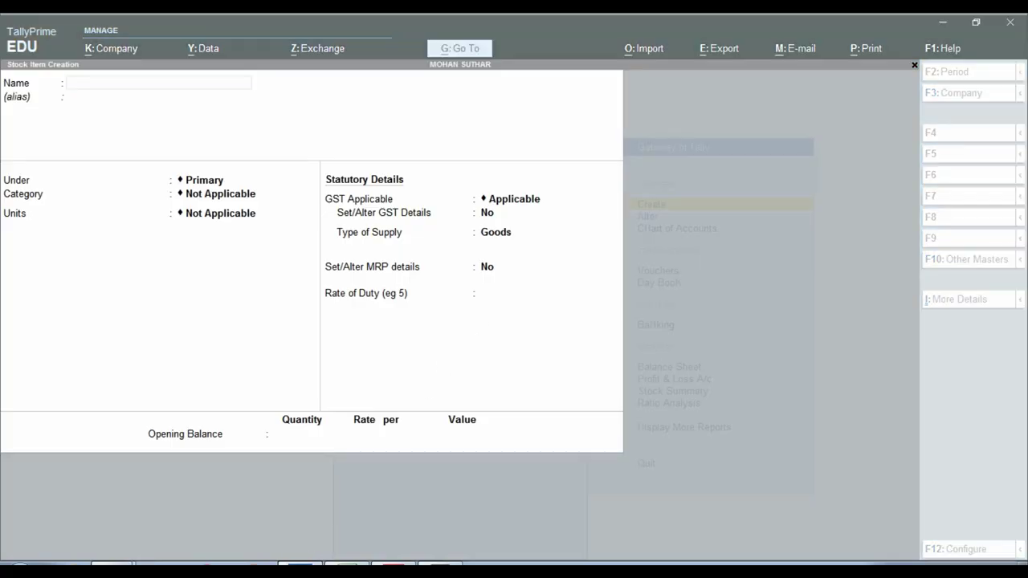
key(alt+Tab)
click(184, 206)
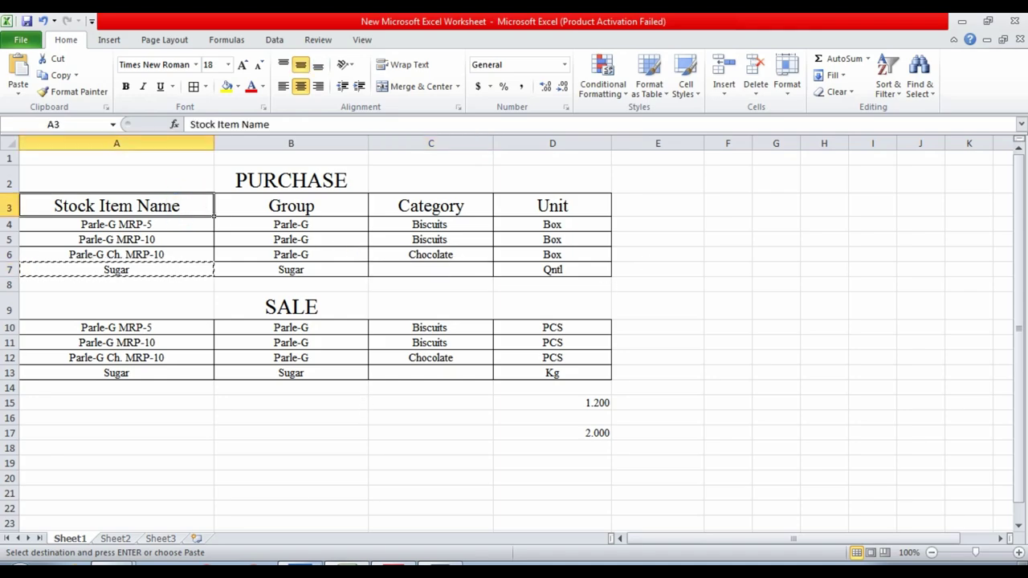
key(alt+Tab)
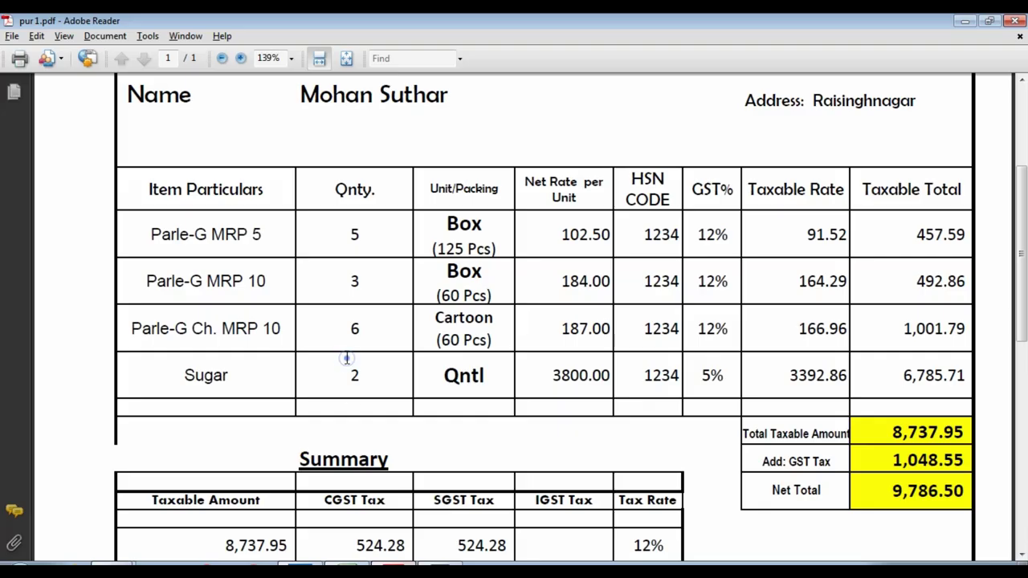
scroll(347, 358, up, 3)
key(alt+Tab)
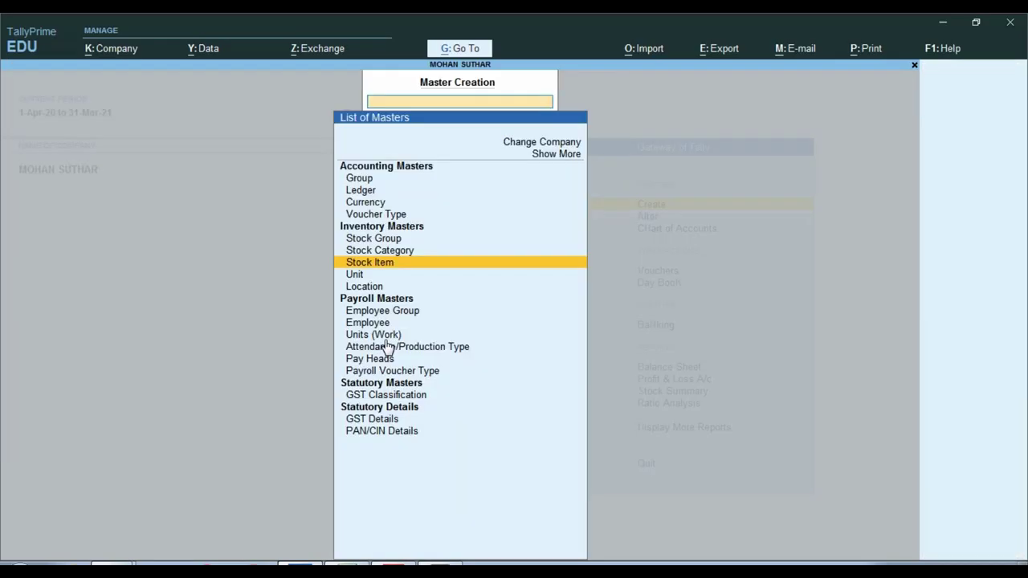
key(Escape)
key(Escape)
key(Escape)
key(n)
key(v)
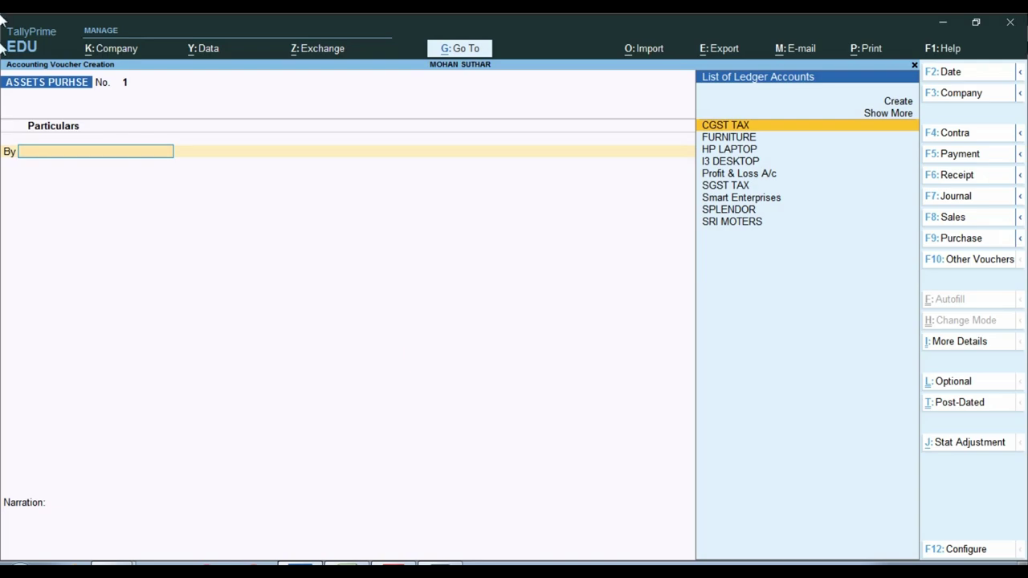
click(976, 242)
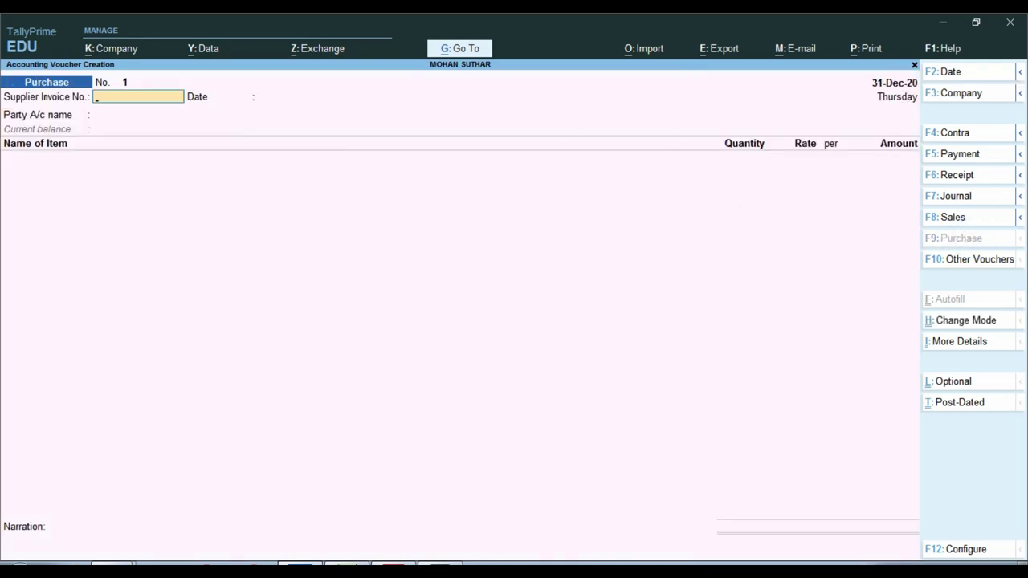
Enter the supplier invoice number from the PDF bill and set both the voucher date and the supplier invoice date to 2-Mar-21.
key(alt+Tab)
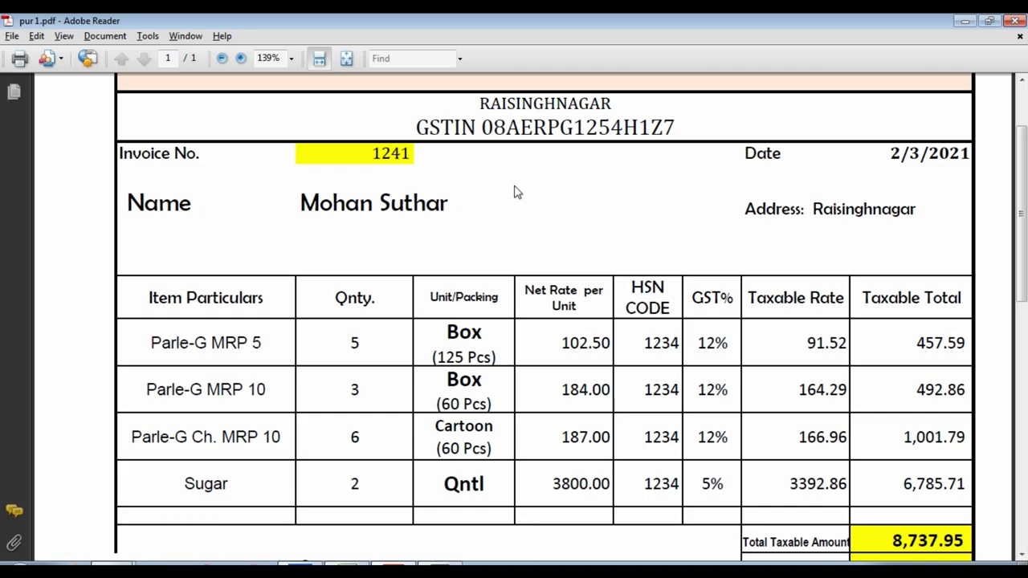
key(alt+Tab)
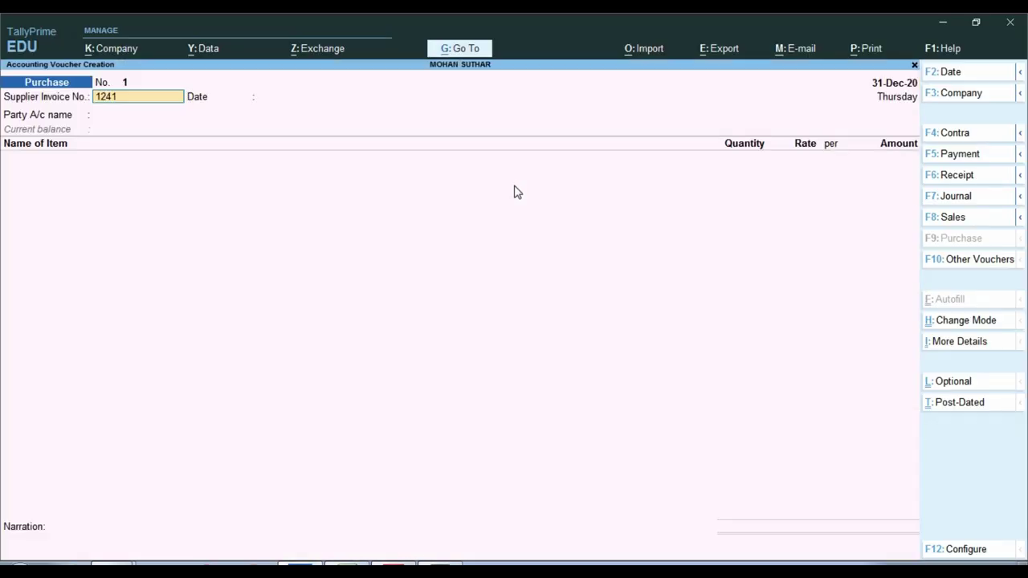
key(Return)
key(F2)
text(2-3-21)
key(Return)
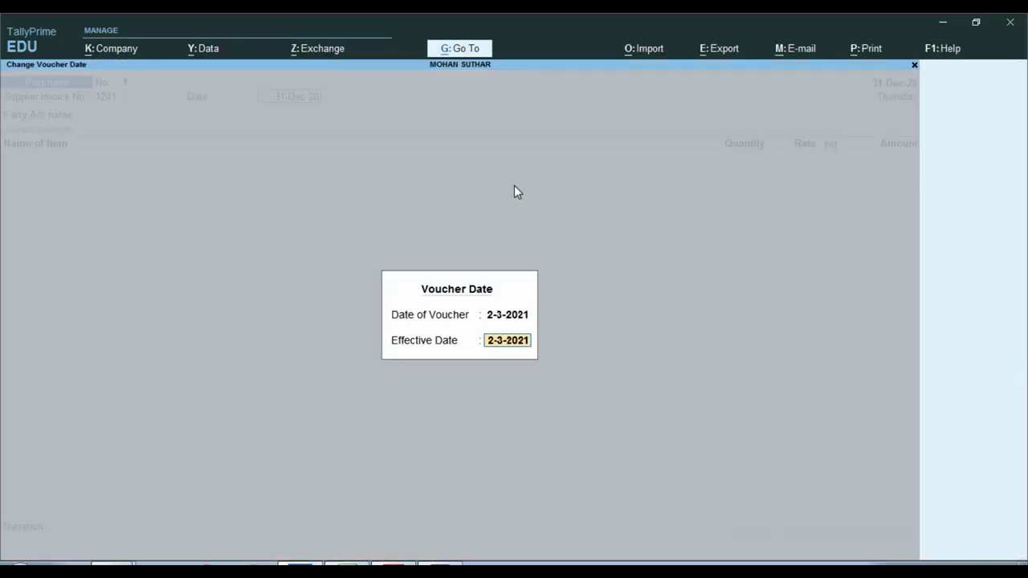
key(Return)
text(2)
key(Return)
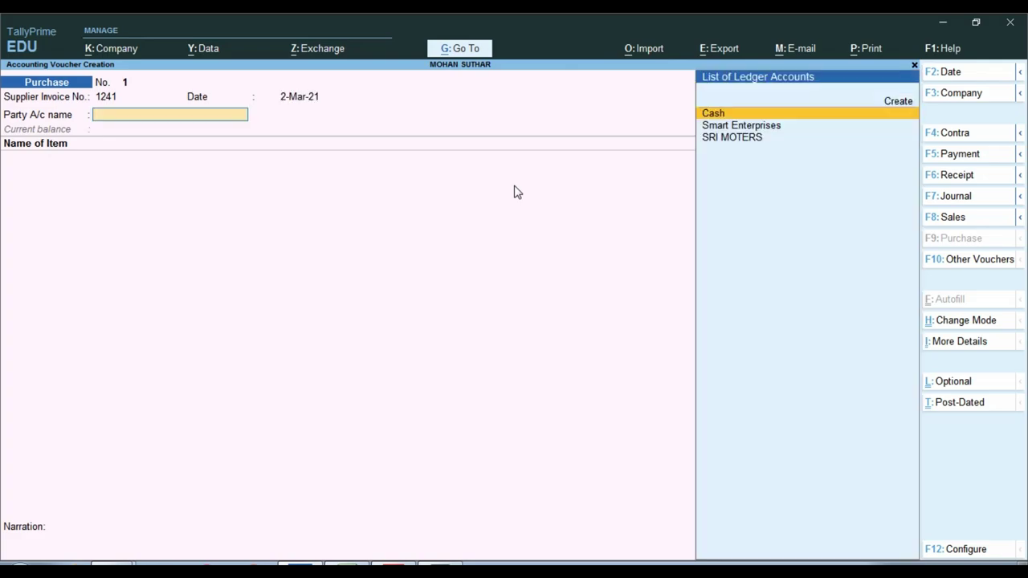
Choose Smart Enterprises as the party account and add Parle-G MRP-5 from the bill as the first item.
key(Down)
key(Return)
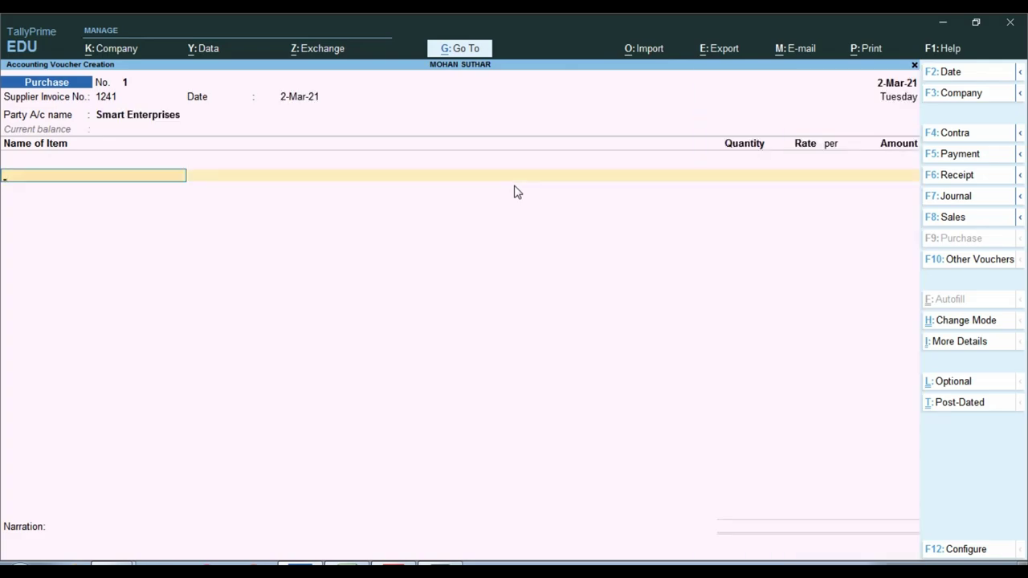
key(alt+Tab)
key(alt+Tab)
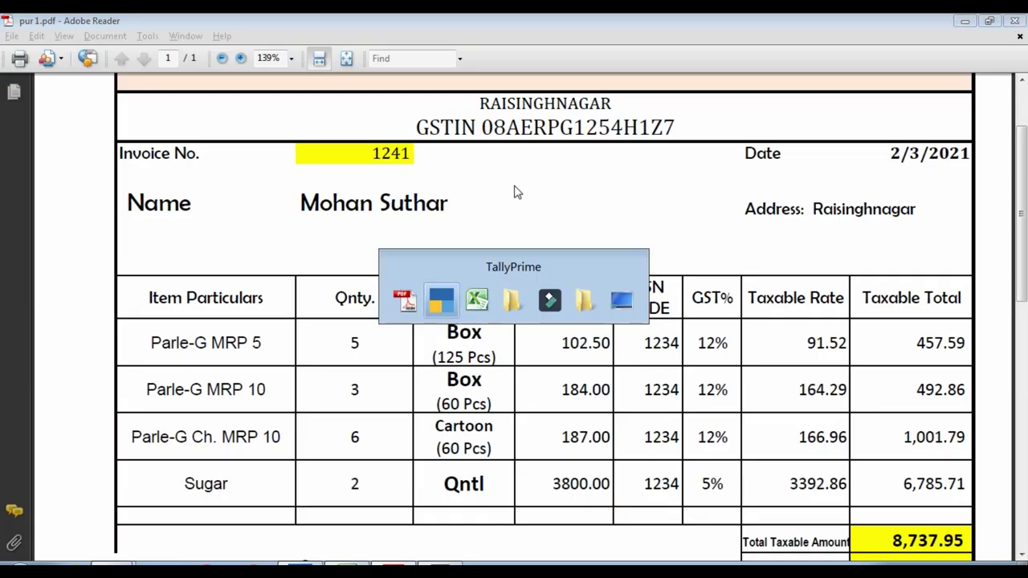
text(Pa)
key(Down)
key(Down)
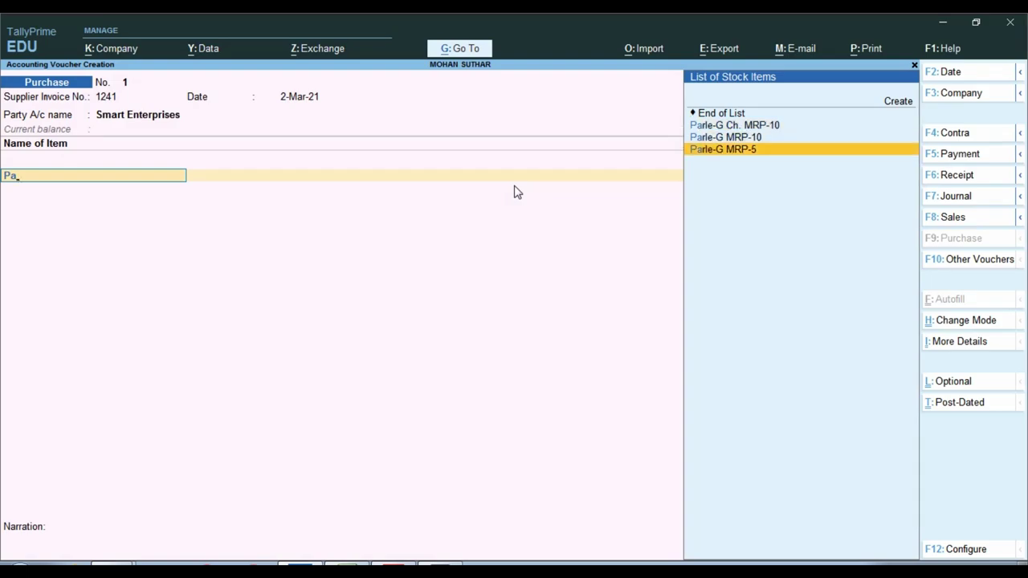
key(Return)
Check the packing of Parle-G MRP 5 in the PDF bill and set its quantity to 125 pcs with 5 box as alternate quantity.
key(alt+Tab)
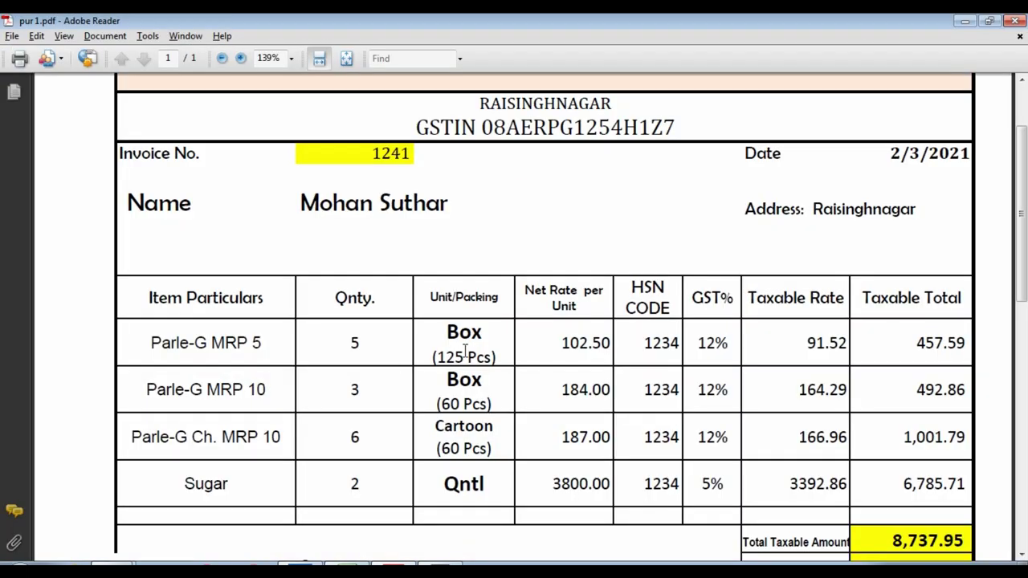
key(alt+Tab)
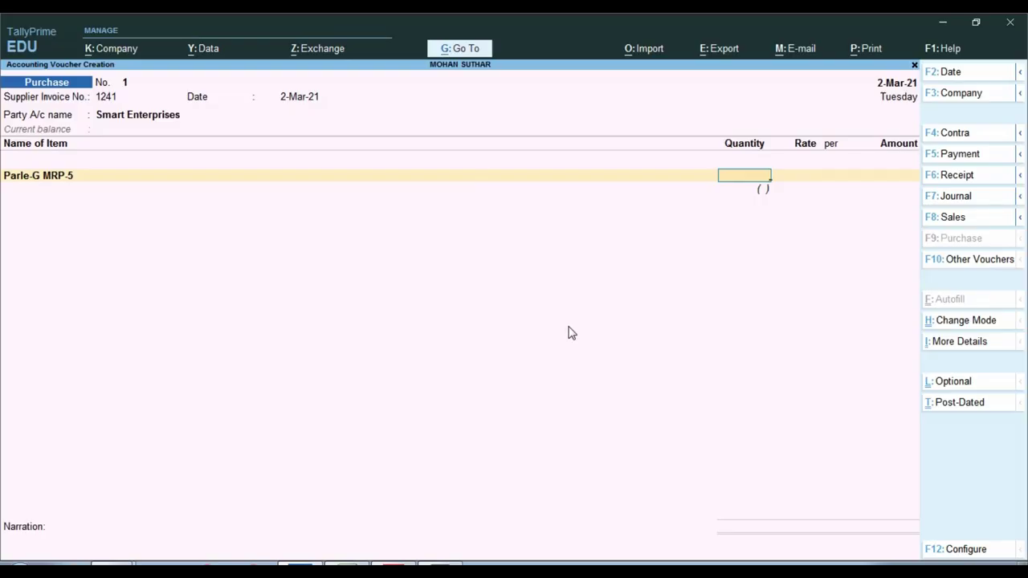
key(alt+Tab)
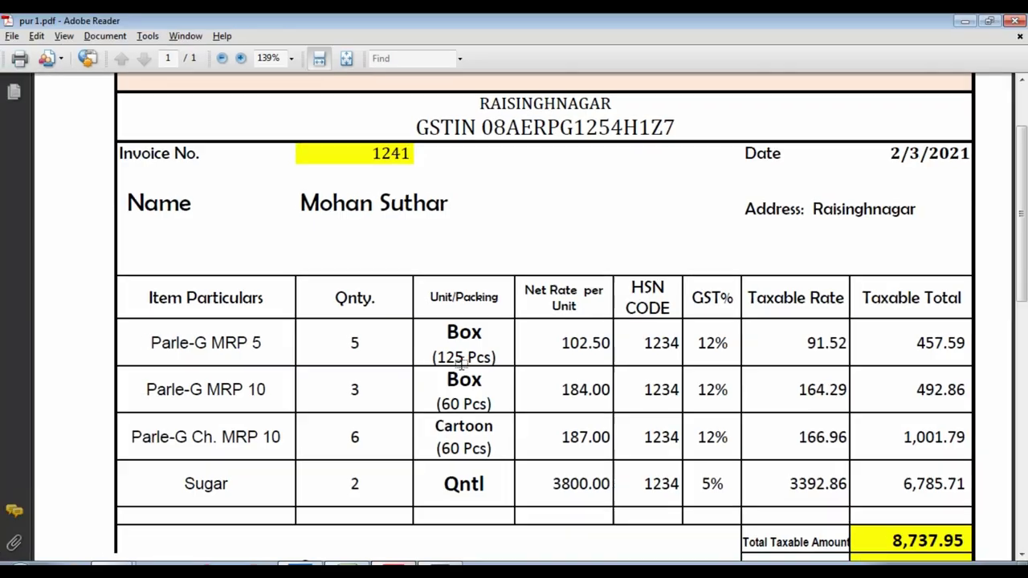
key(alt+Tab)
text(125)
key(Return)
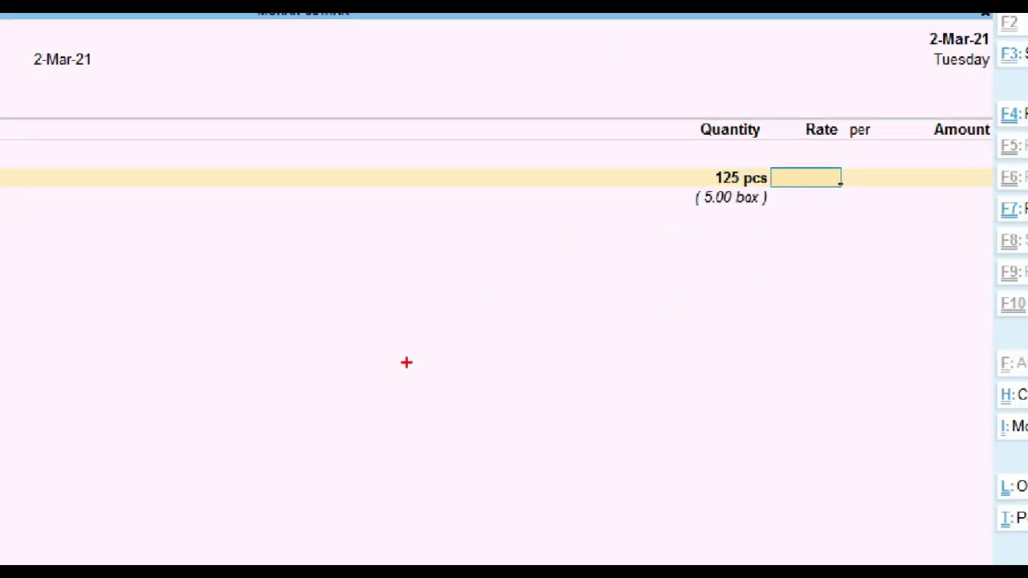
Look up the taxable total of Parle-G MRP 5 in the PDF bill and enter 457.59 as its amount, leaving the rate blank.
key(alt+Tab)
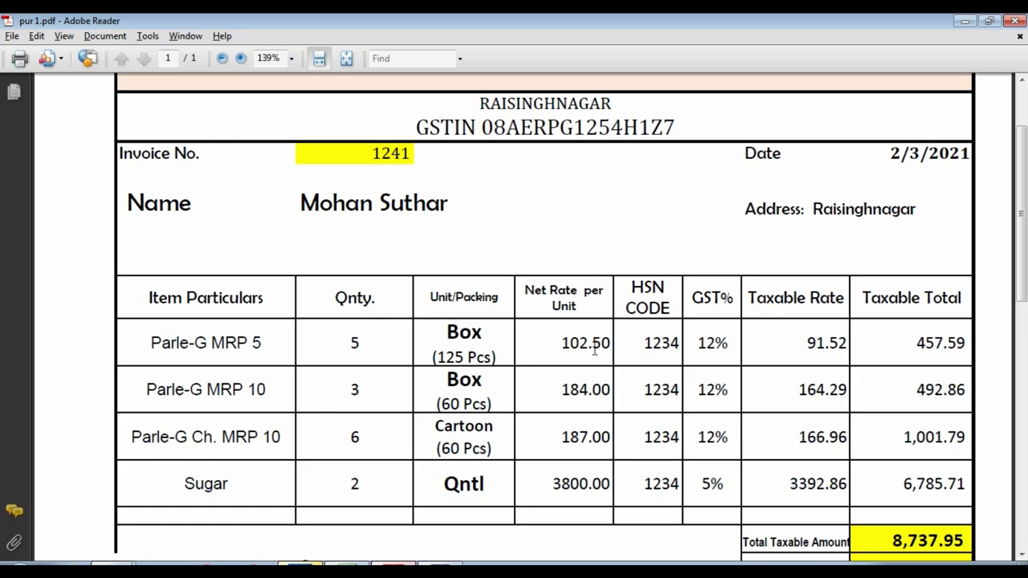
drag(561, 344, 612, 343)
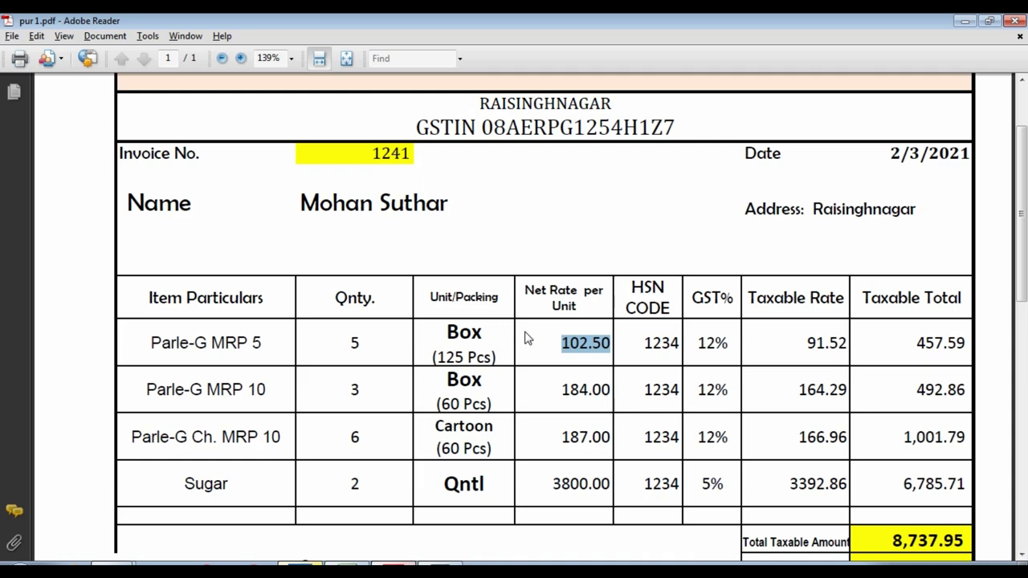
click(805, 343)
drag(916, 343, 972, 344)
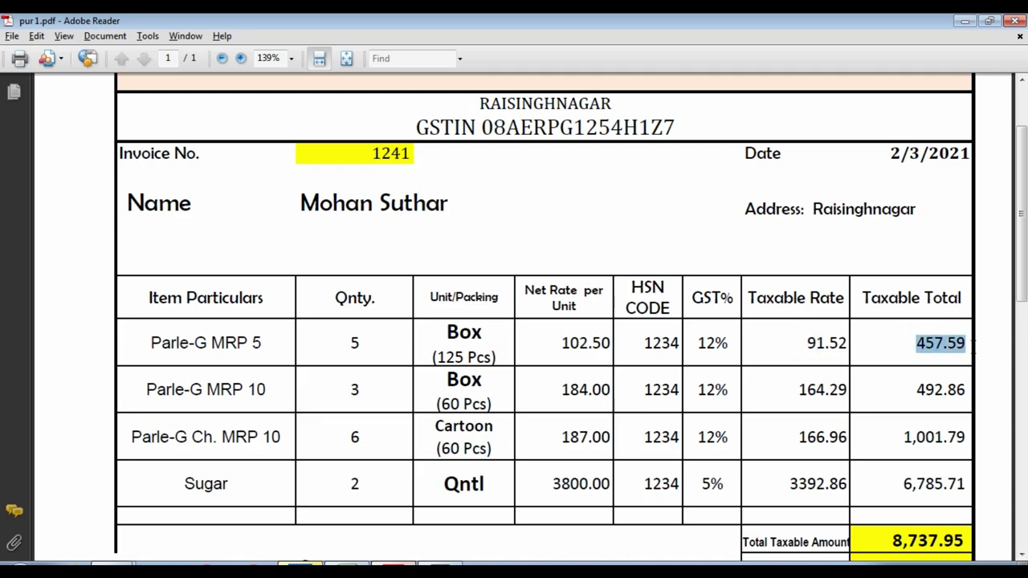
key(alt+Tab)
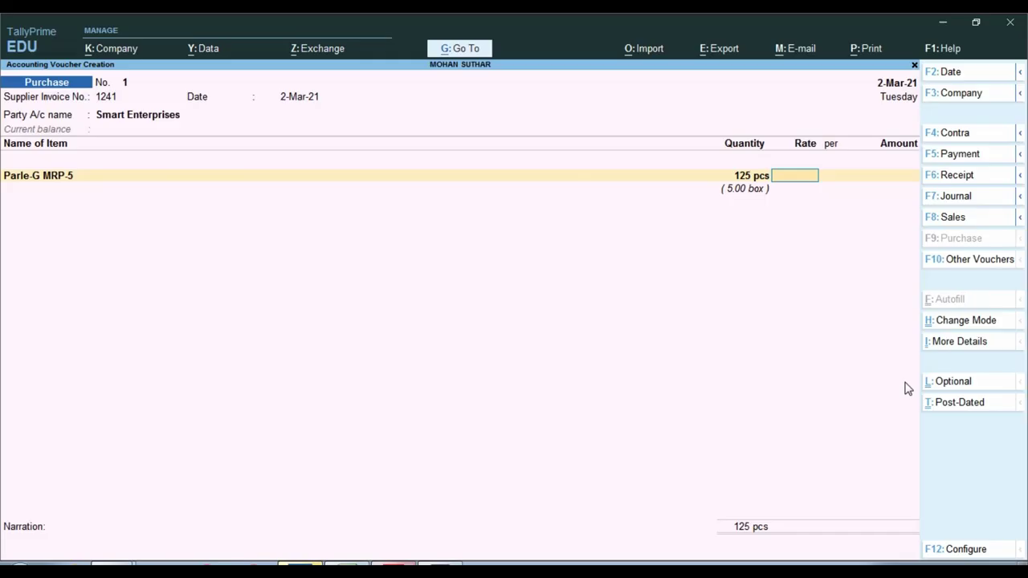
key(Return)
key(Return)
text(45)
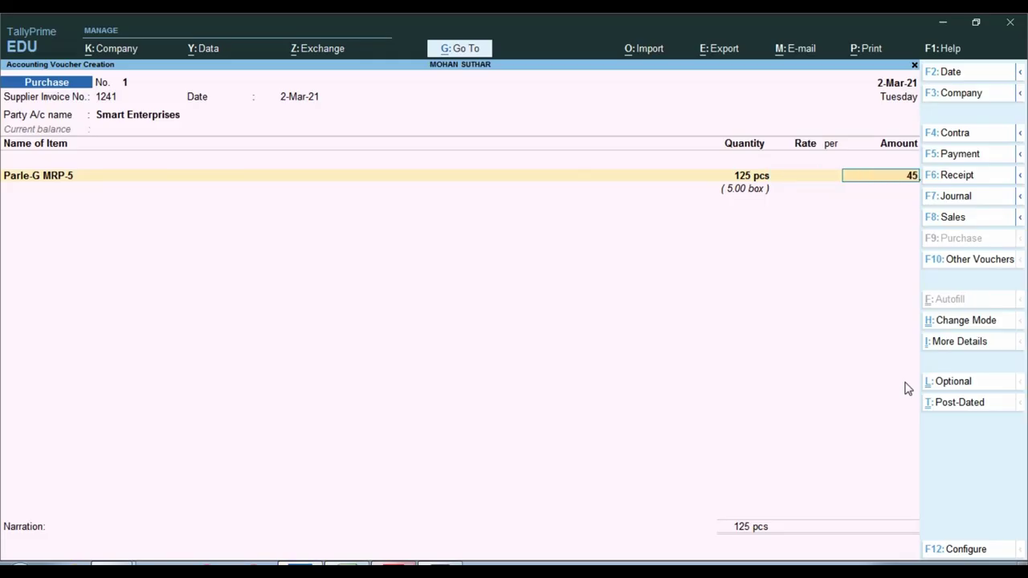
text(7)
key(alt+Tab)
key(alt+Tab)
text(.59)
key(Return)
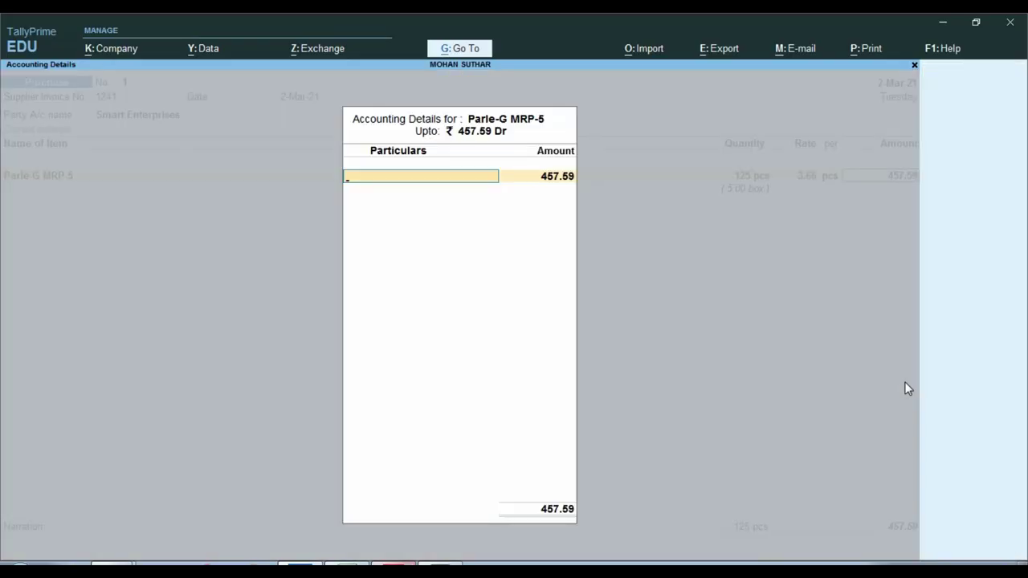
Create a ledger named Purchase 12% under Purchase Accounts from the item's accounting details.
key(Return)
key(alt+c)
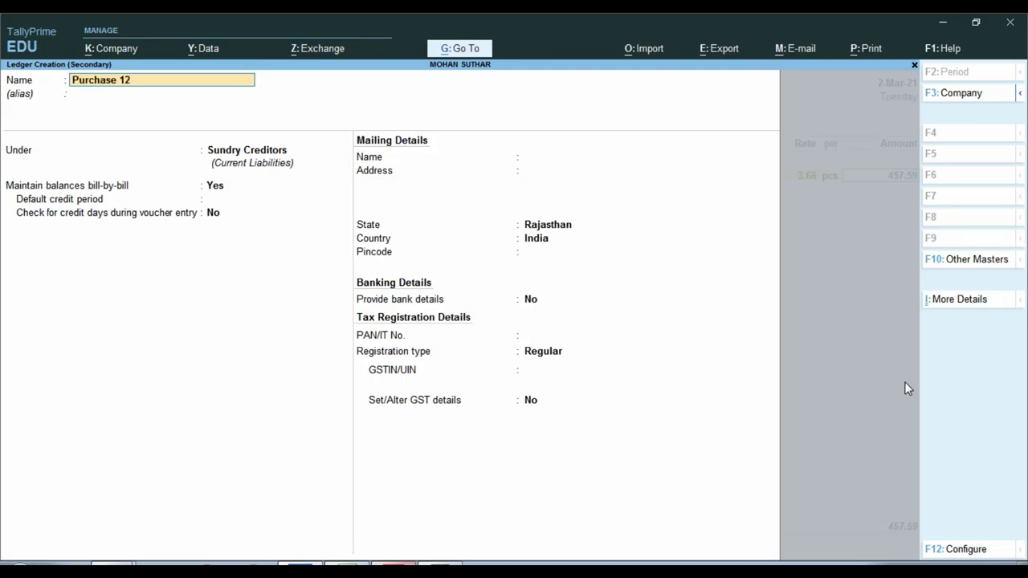
text(Purchase 12%)
key(Return)
text(Pur)
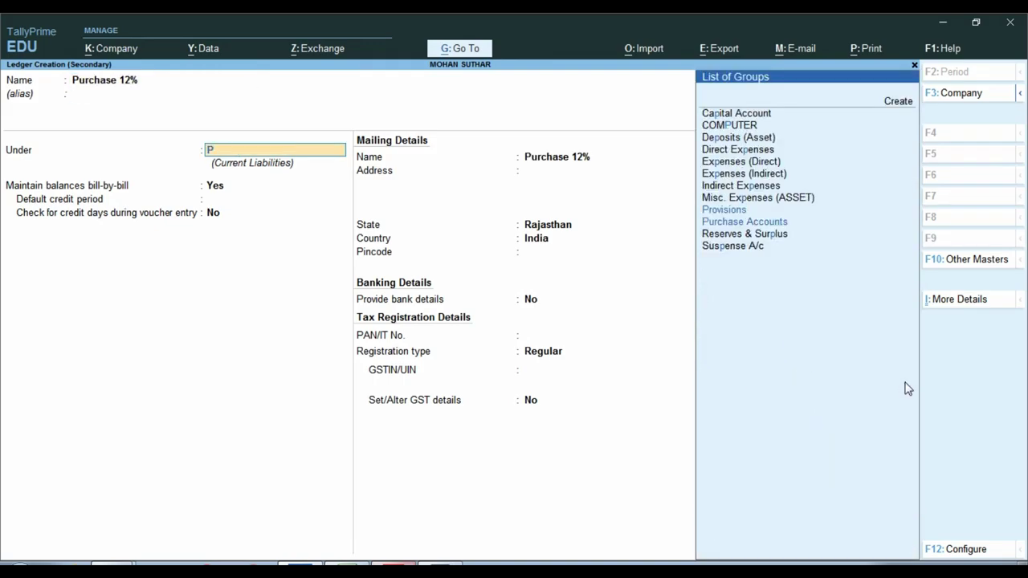
key(Return)
Set the type of supply of the Purchase 12% ledger to Goods, save it and allocate the item's amount to it.
key(Return)
key(Return)
key(Return)
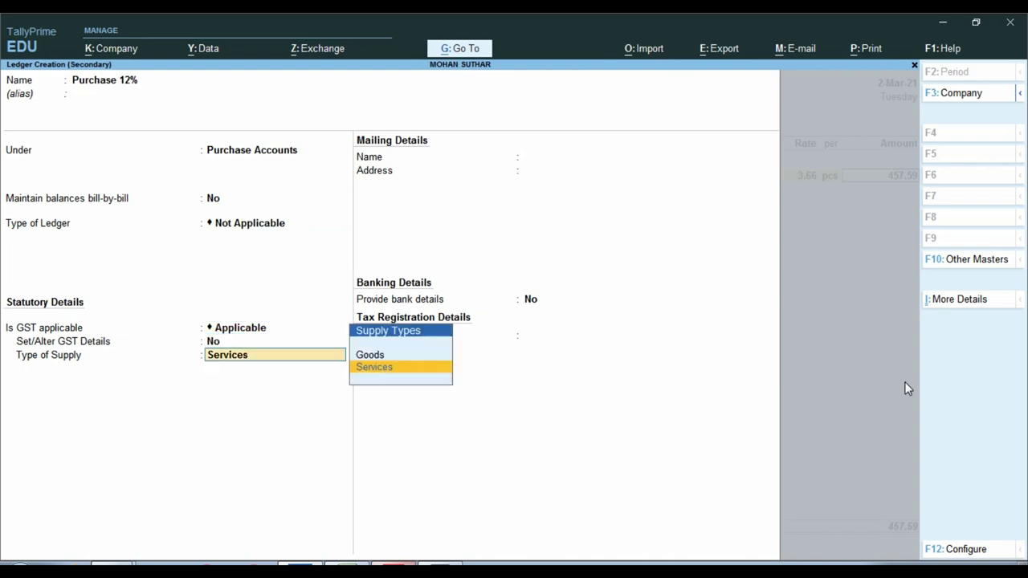
key(Up)
key(Return)
key(ctrl+a)
key(Return)
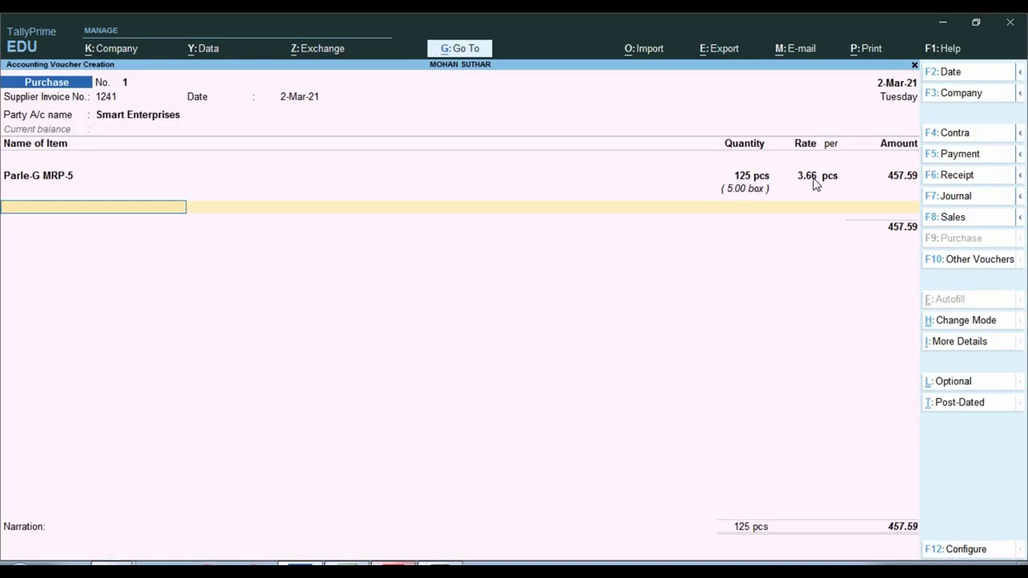
Save the purchase voucher and reopen it for alteration.
key(ctrl+a)
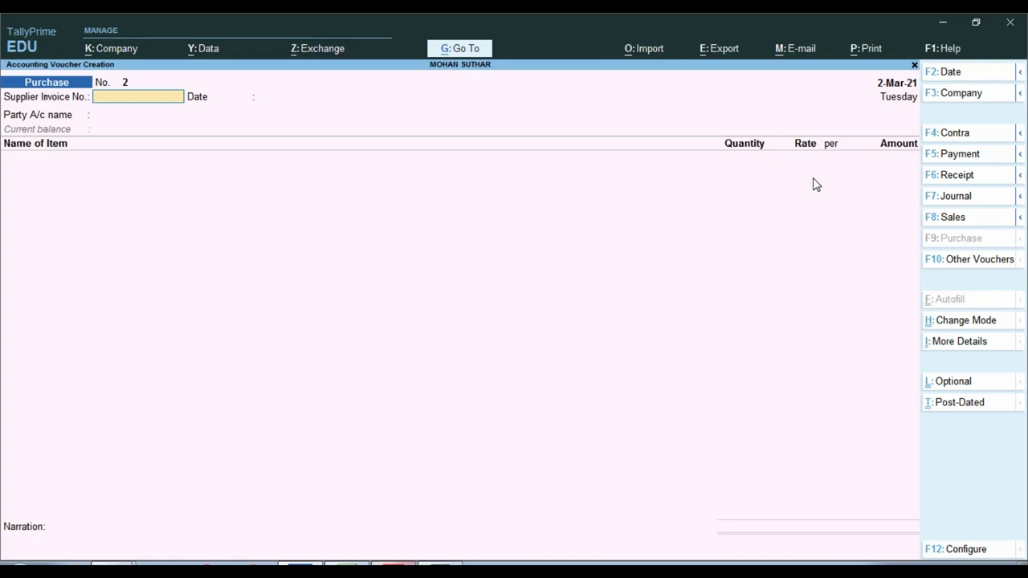
key(Page_Up)
key(ctrl)
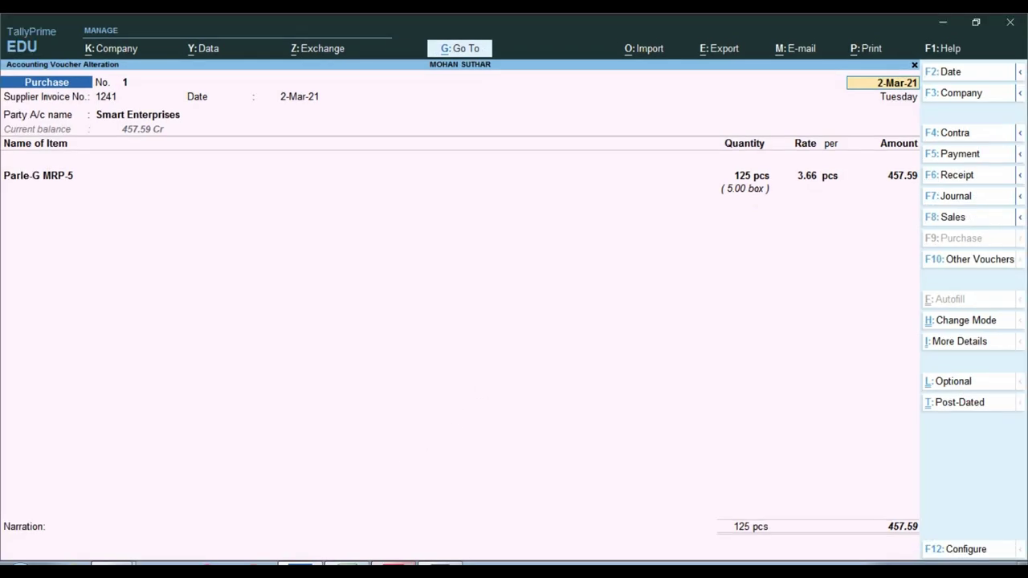
Compare the quantities, units, rates and taxable totals in the PDF bill with the item lines of the purchase voucher in TallyPrime.
key(alt+Tab)
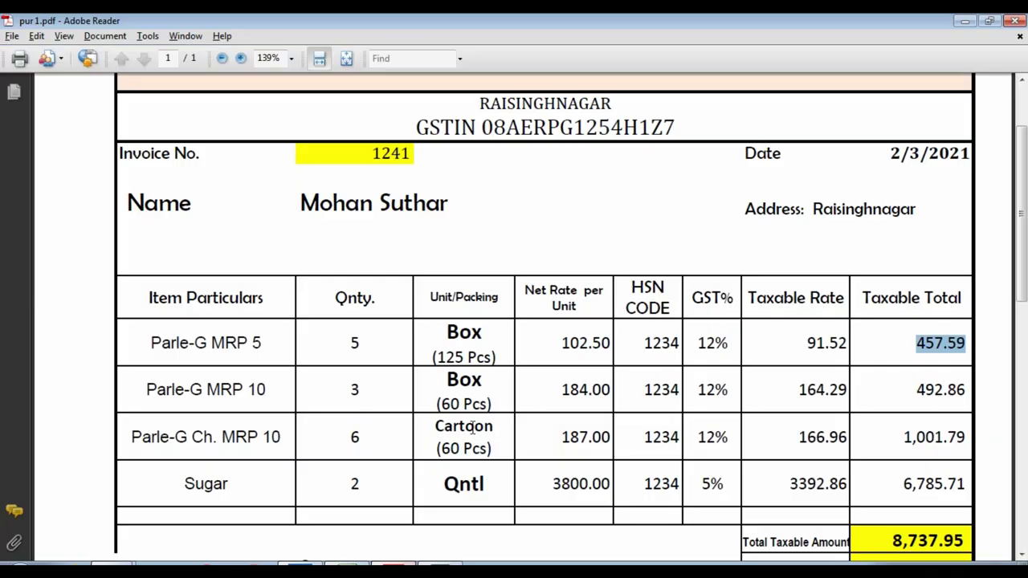
drag(562, 346, 600, 343)
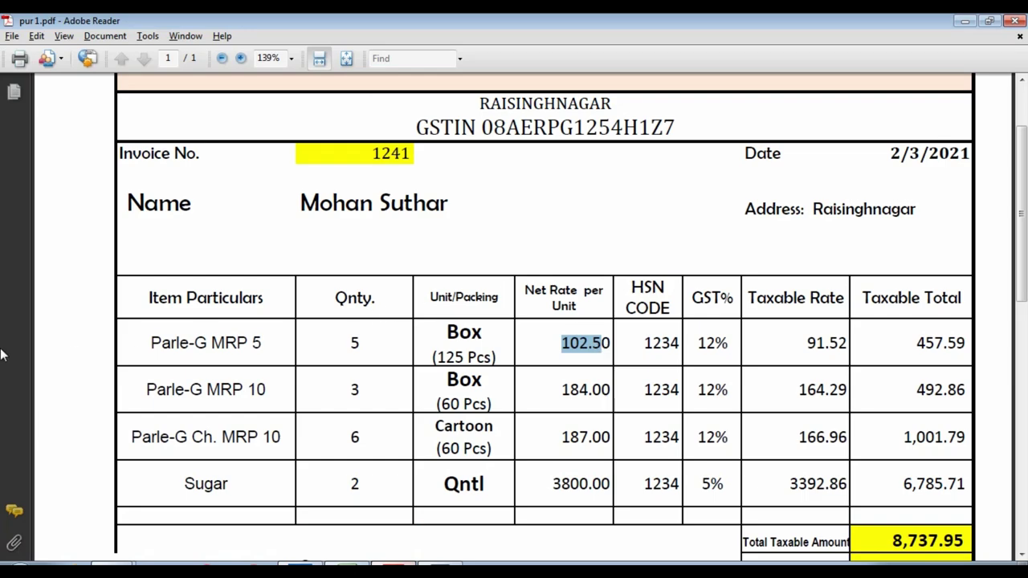
scroll(262, 383, down, 2)
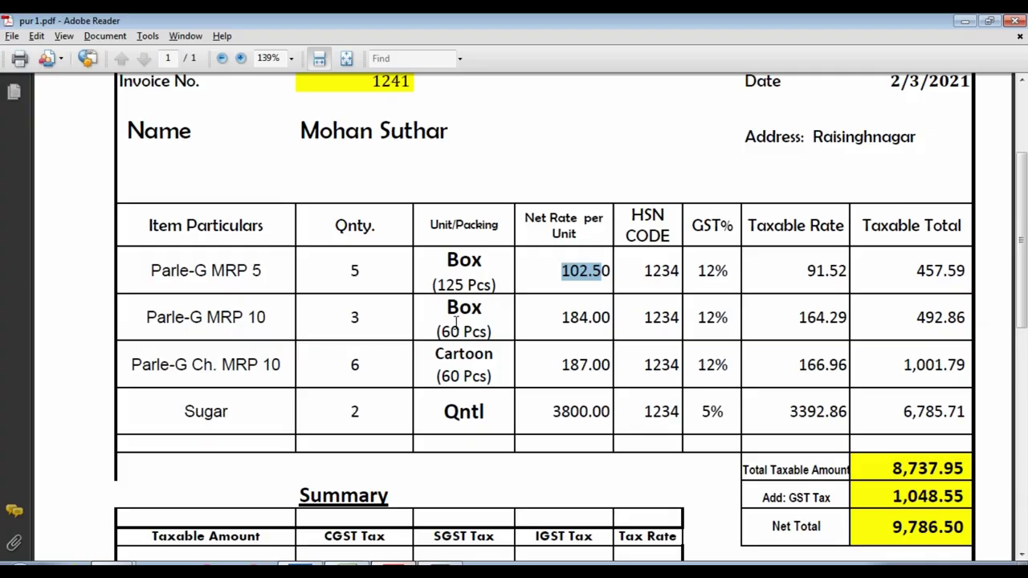
key(alt+Tab)
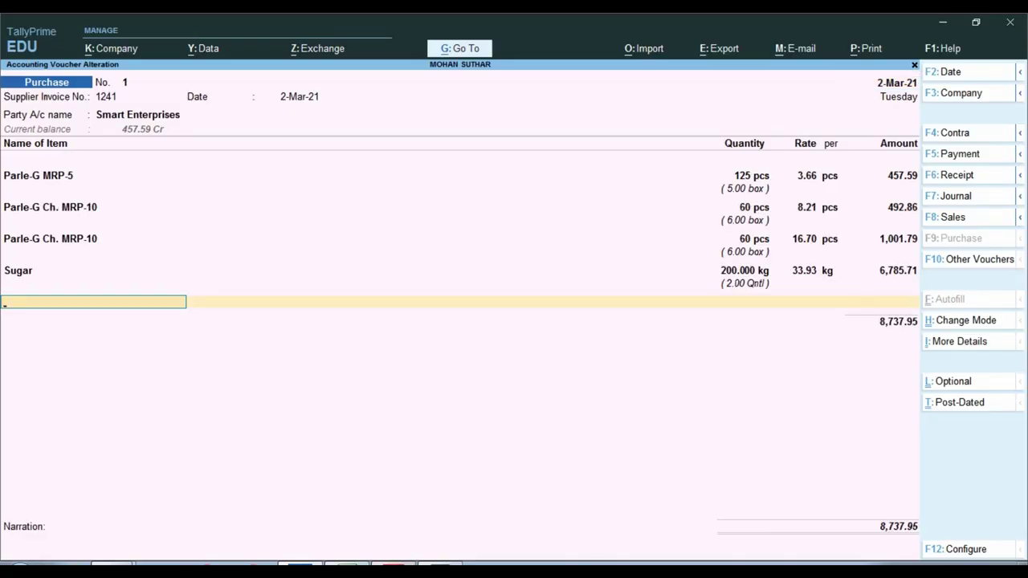
key(alt+Tab)
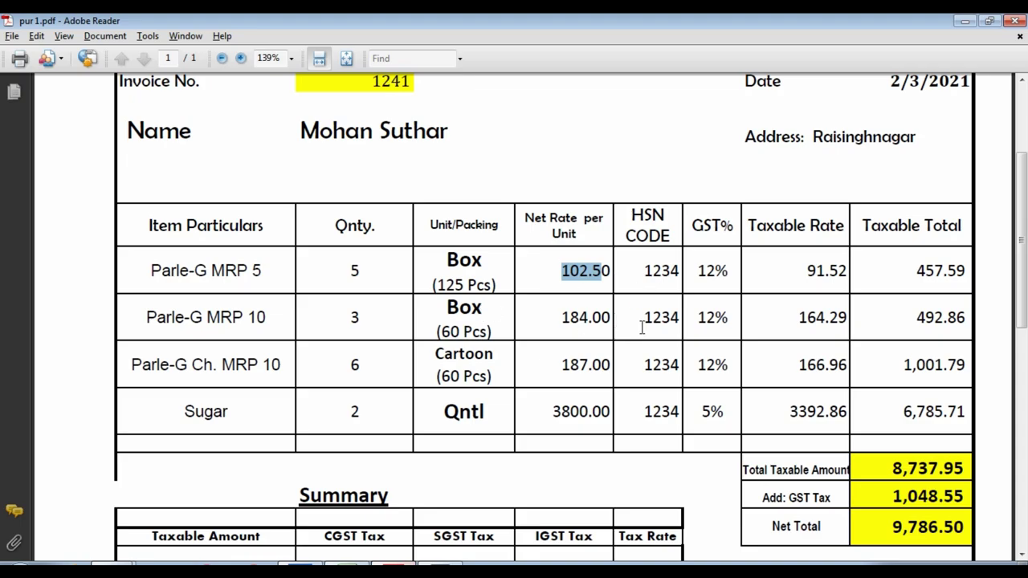
key(alt+Tab)
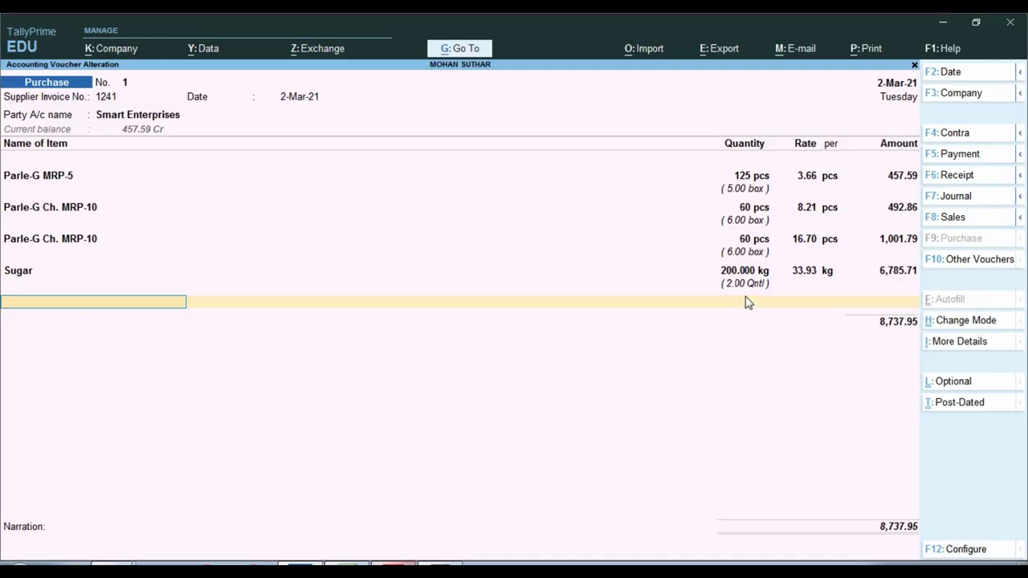
Compare the item quantities and units in the purchase voucher with the Unit/Packing column of the PDF bill.
key(ctrl)
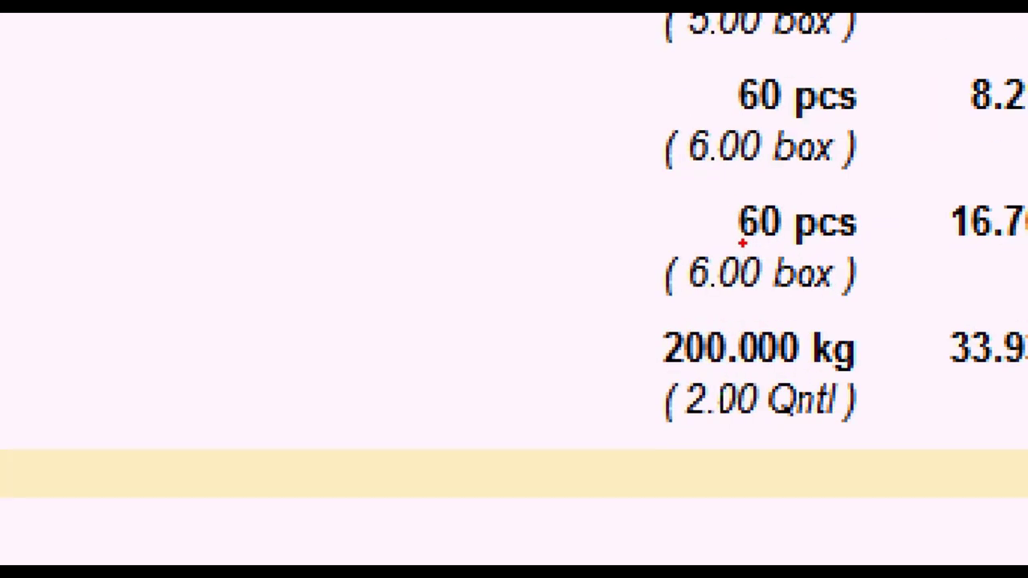
drag(618, 302, 915, 382)
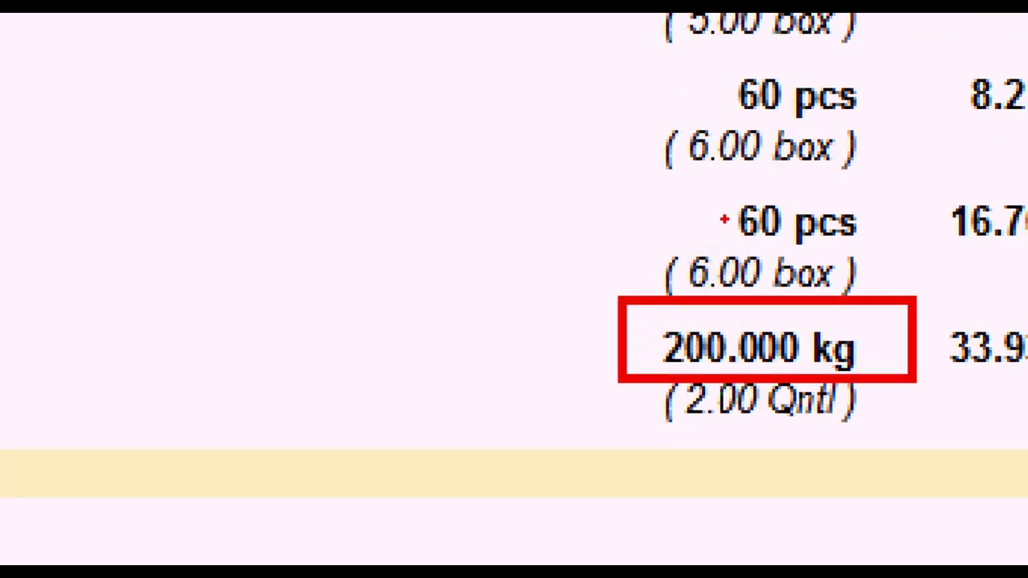
mouse_move(712, 190)
mouse_down()
mouse_move(844, 257)
mouse_move(912, 263)
mouse_up()
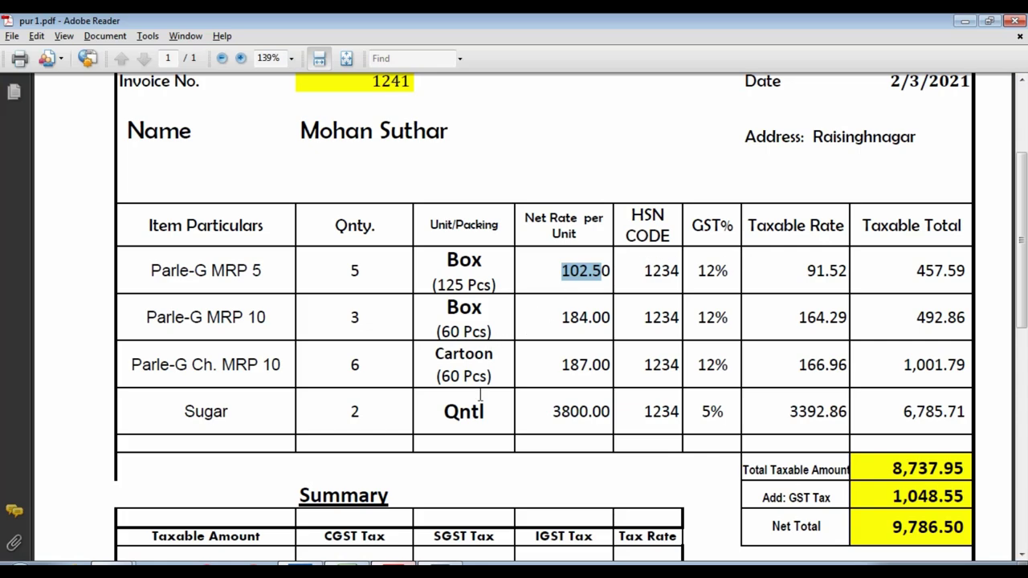
drag(457, 260, 471, 260)
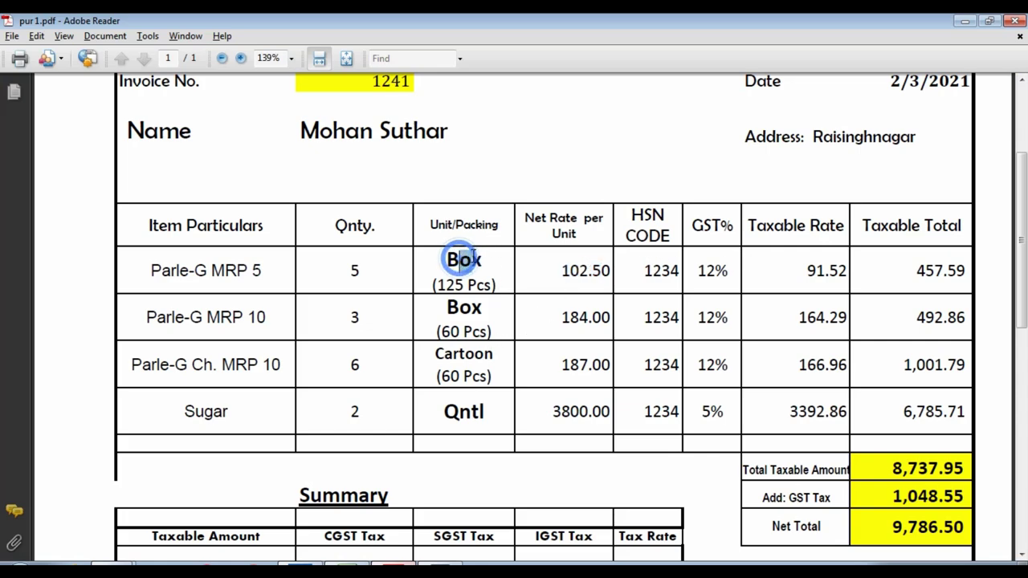
key(alt+Tab)
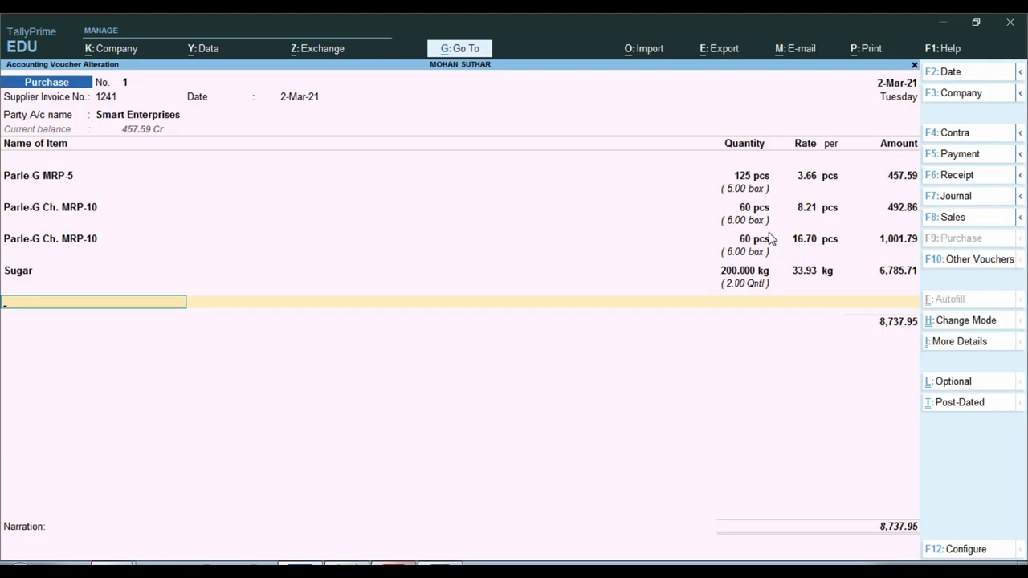
Save the altered purchase voucher and return to the Gateway of Tally.
key(ctrl)
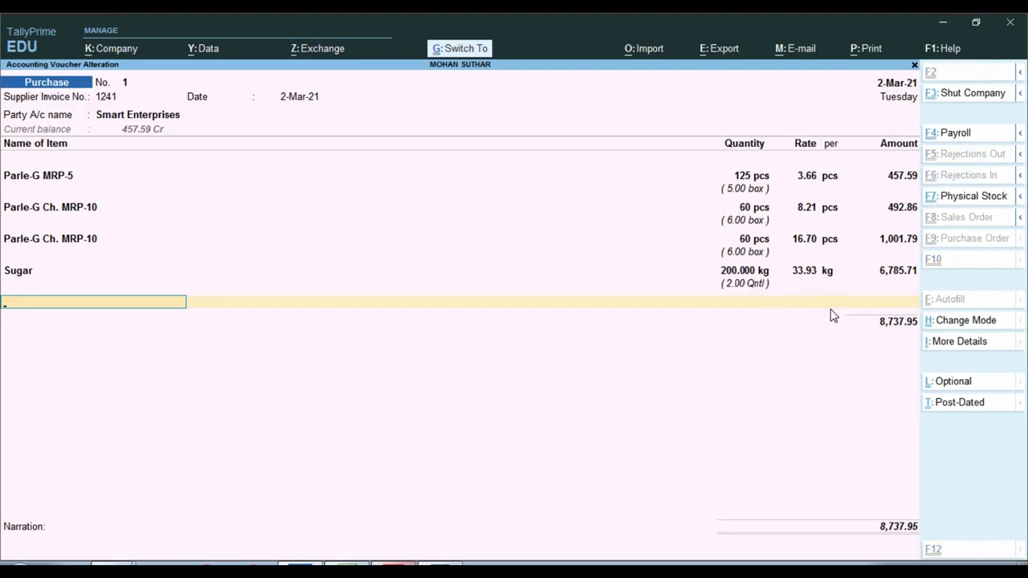
key(ctrl+a)
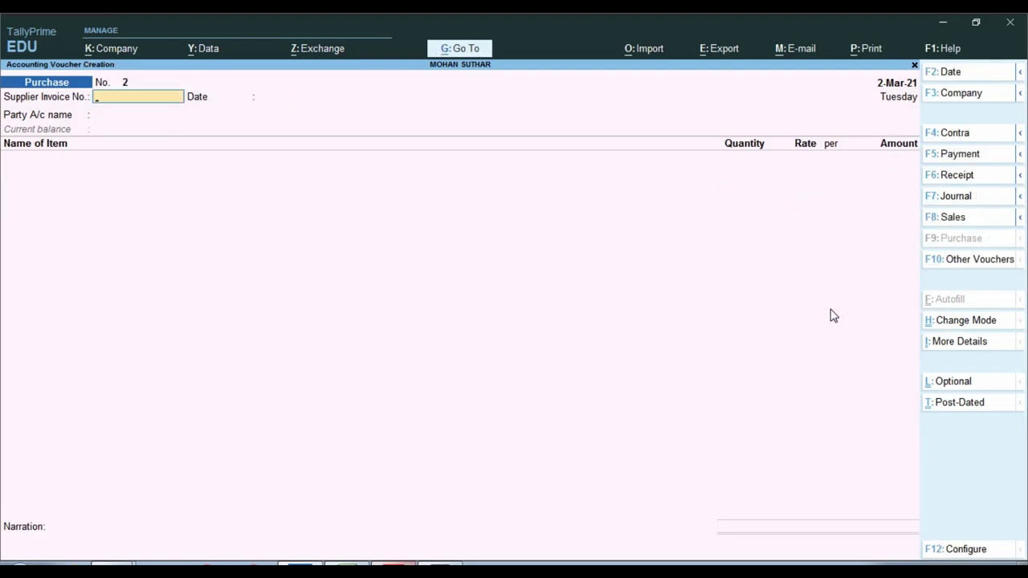
key(Escape)
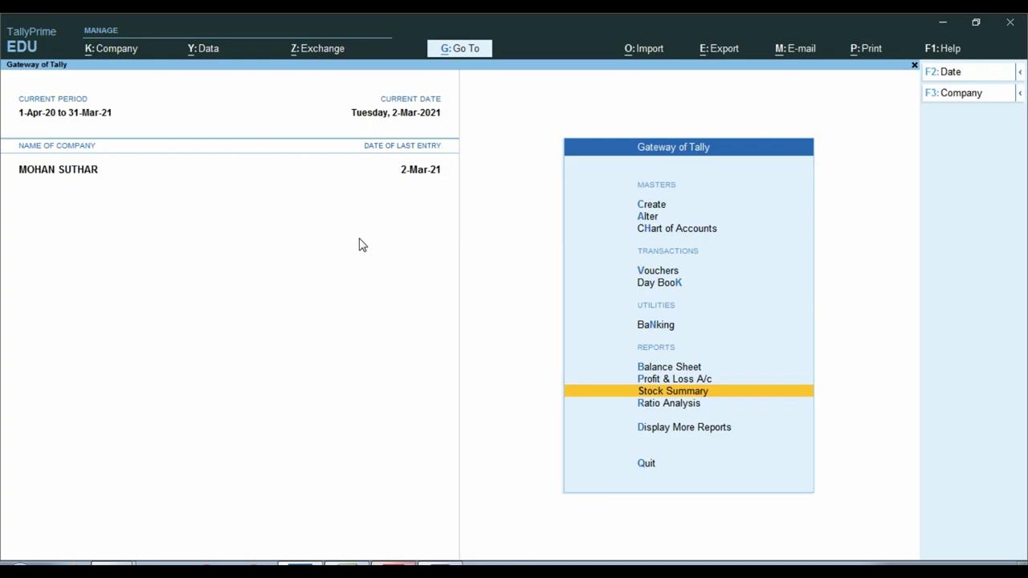
Open the Stock Summary in detailed view and examine each item's closing quantity, rate and value.
key(Return)
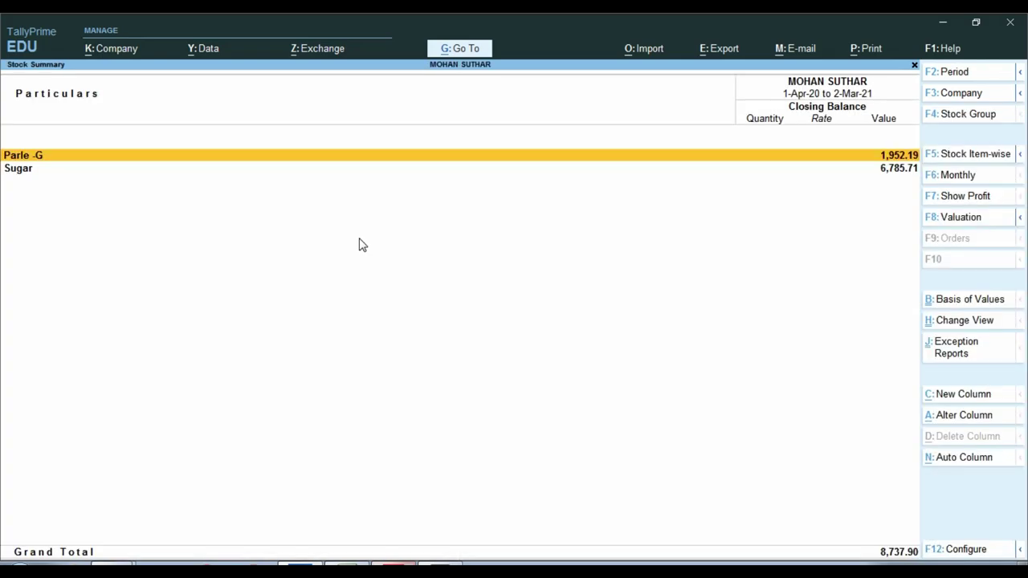
key(alt)
key(alt+F5)
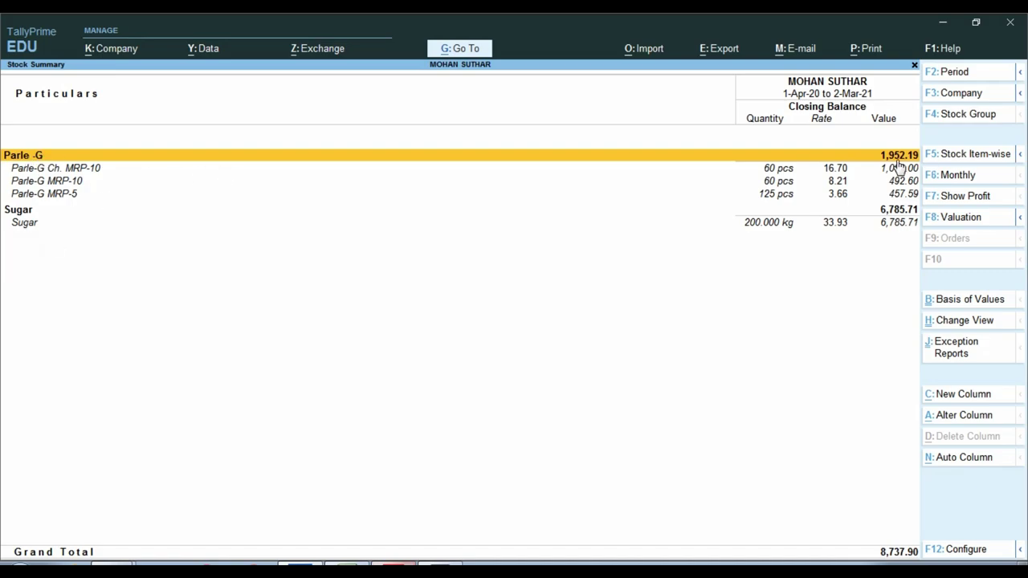
key(ctrl)
click(26, 231)
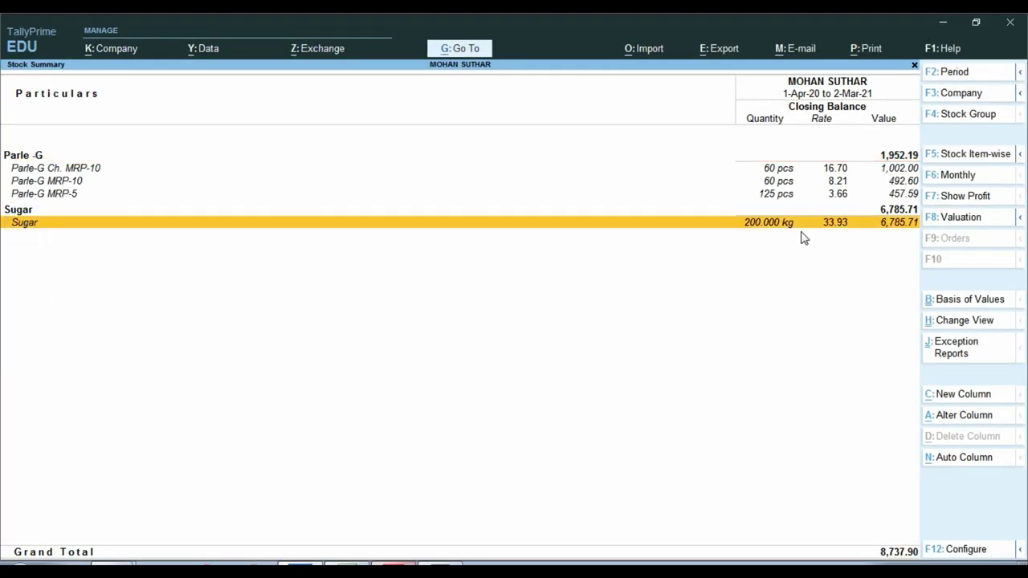
key(ctrl)
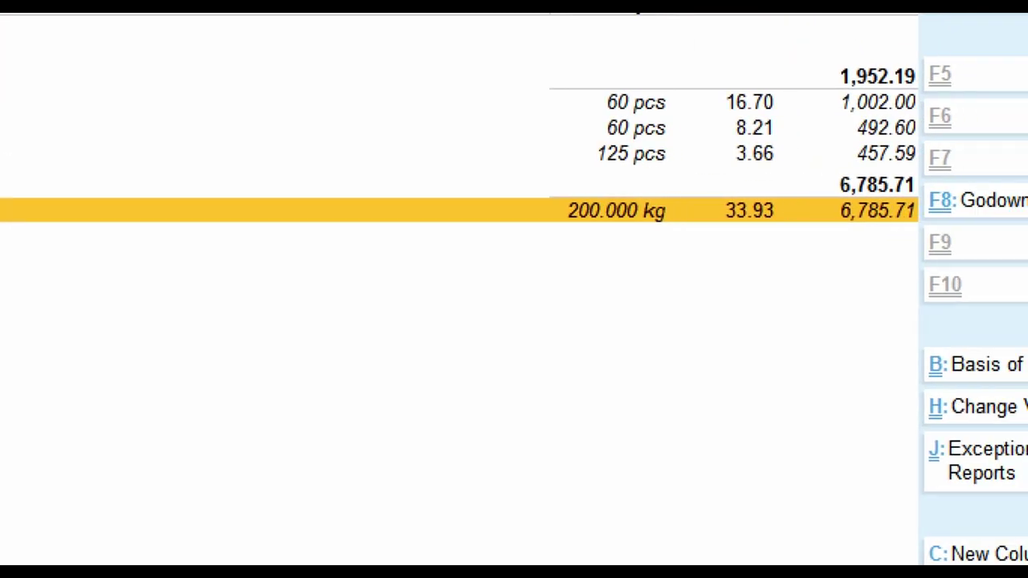
drag(813, 167, 919, 198)
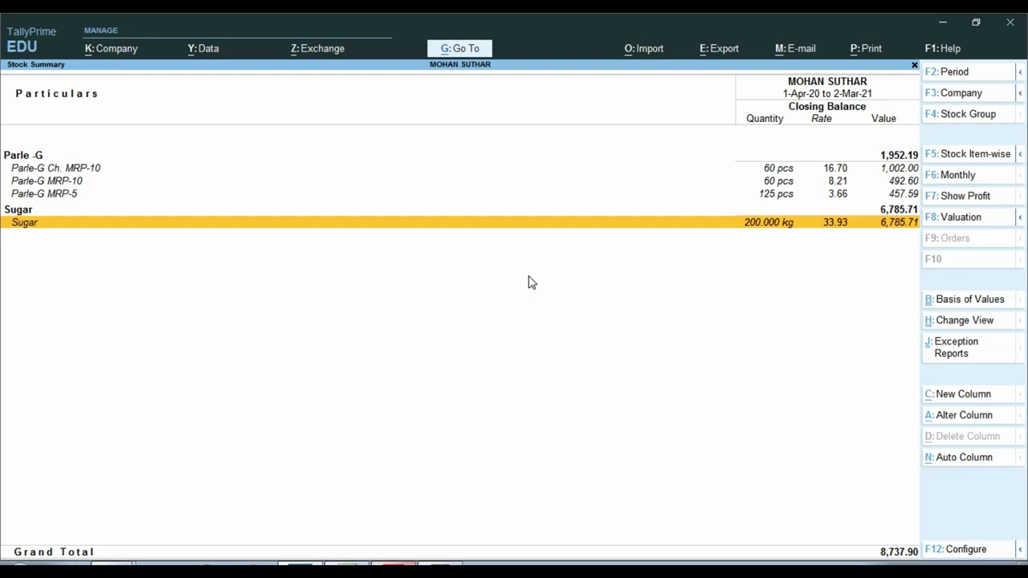
key(Escape)
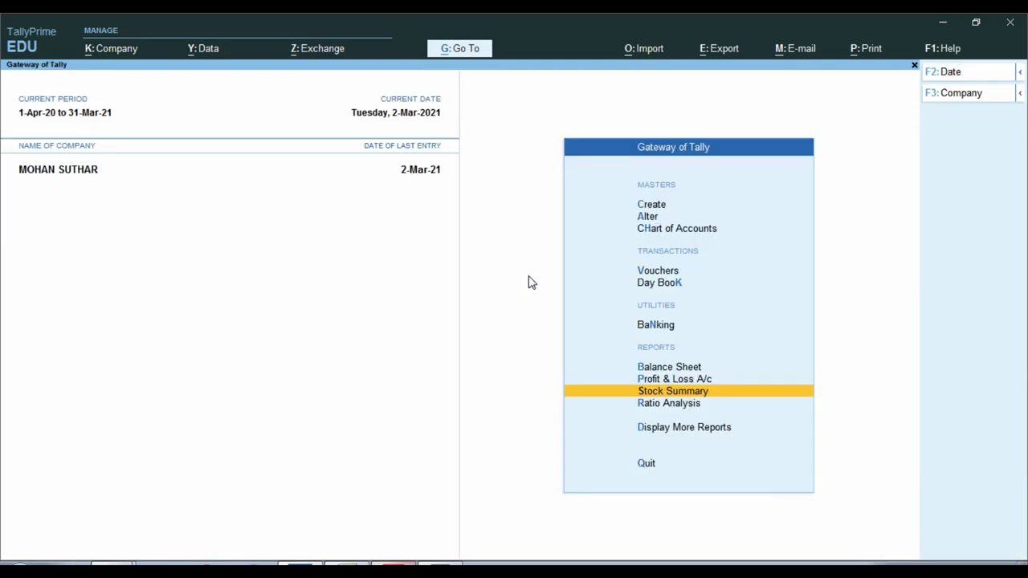
Open the Stock Group Summary from the inventory books for the Parle -G group.
key(Down)
key(Down)
key(Return)
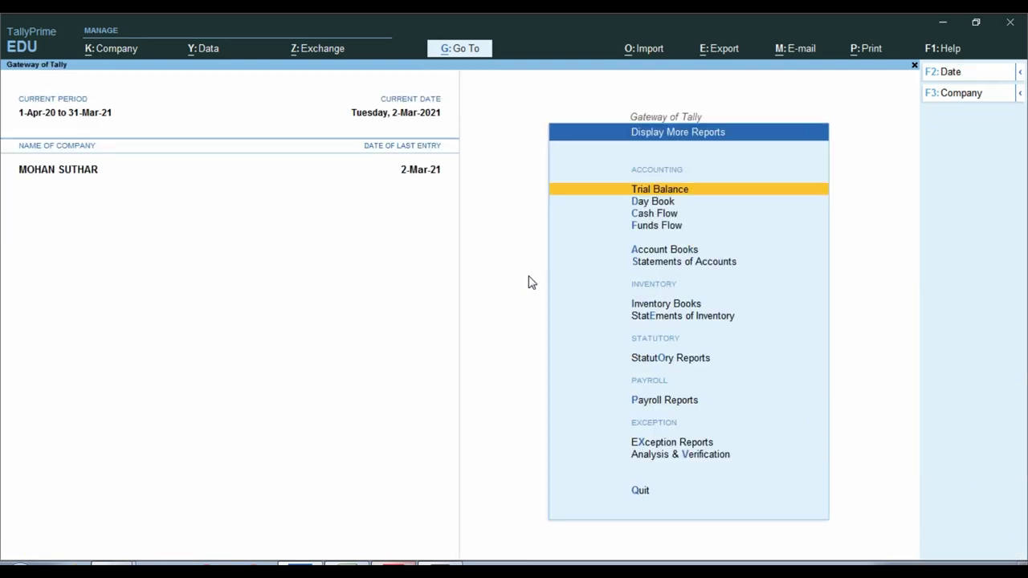
key(Down)
key(Down)
key(Down)
key(Down)
key(Down)
key(Down)
key(Return)
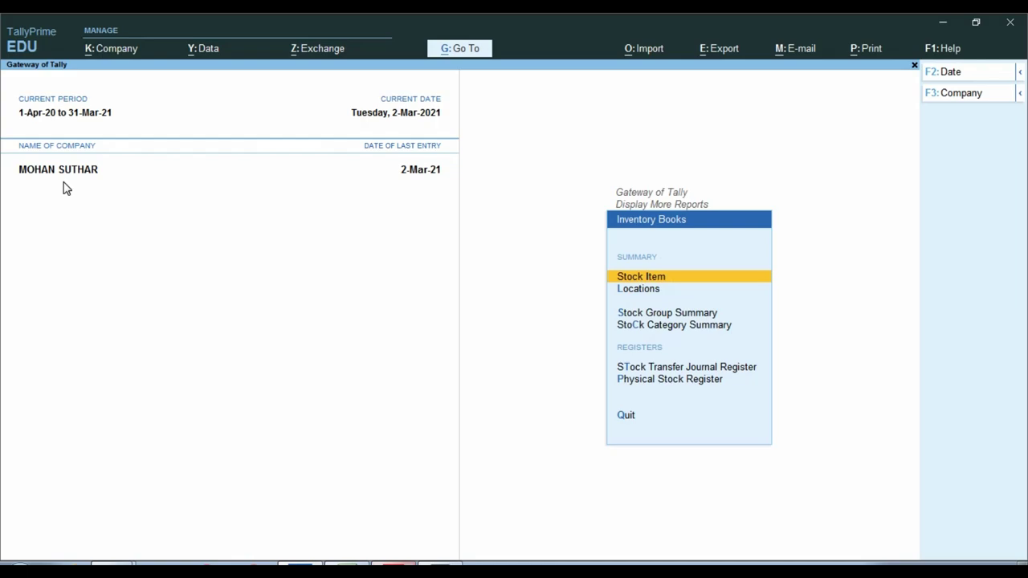
key(Down)
key(Down)
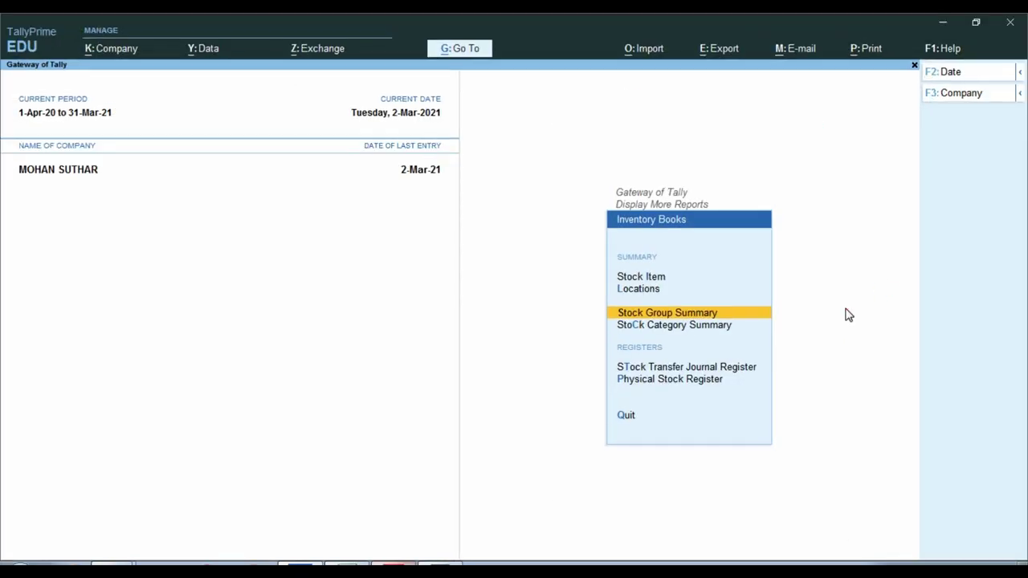
key(Return)
key(Down)
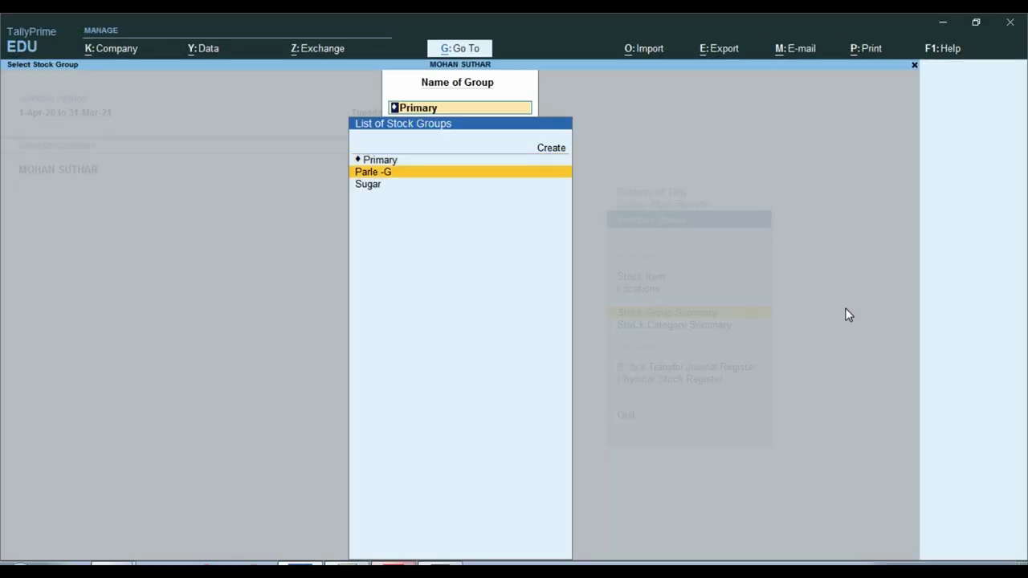
key(Return)
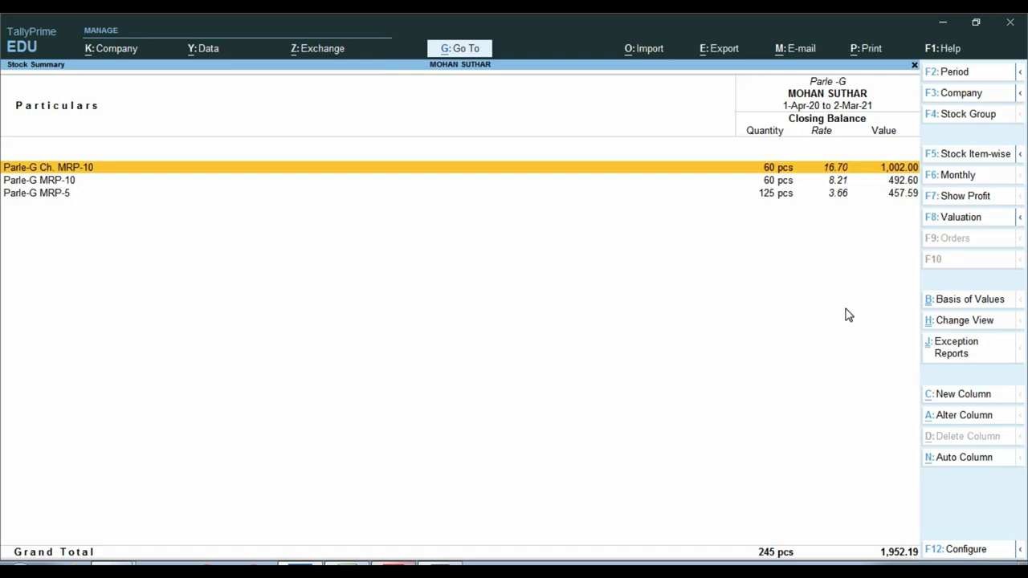
Leave the group summary and open the Stock Category Summary for the Biscuits category.
key(Escape)
key(Escape)
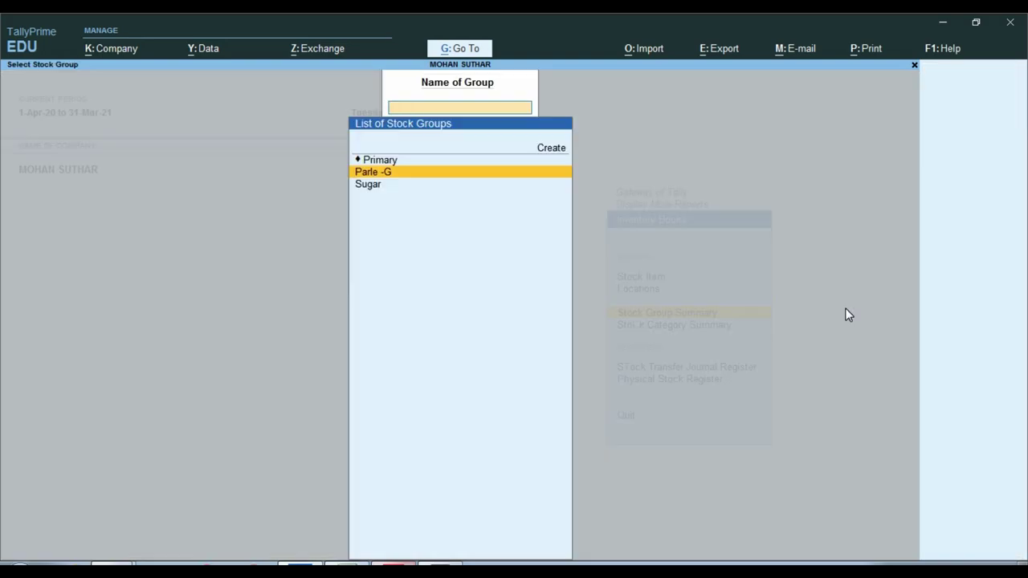
key(Escape)
key(Down)
key(Return)
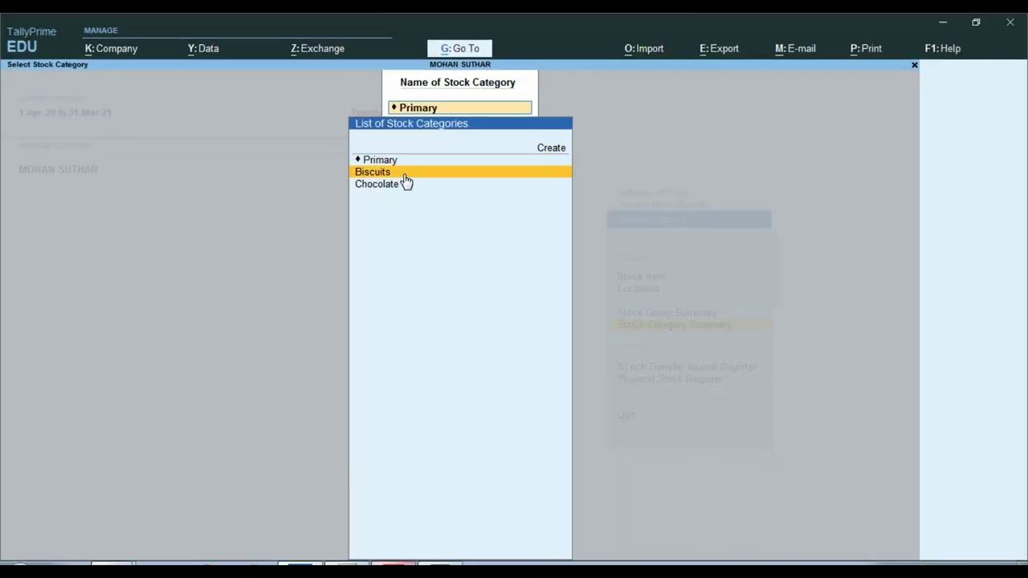
click(405, 175)
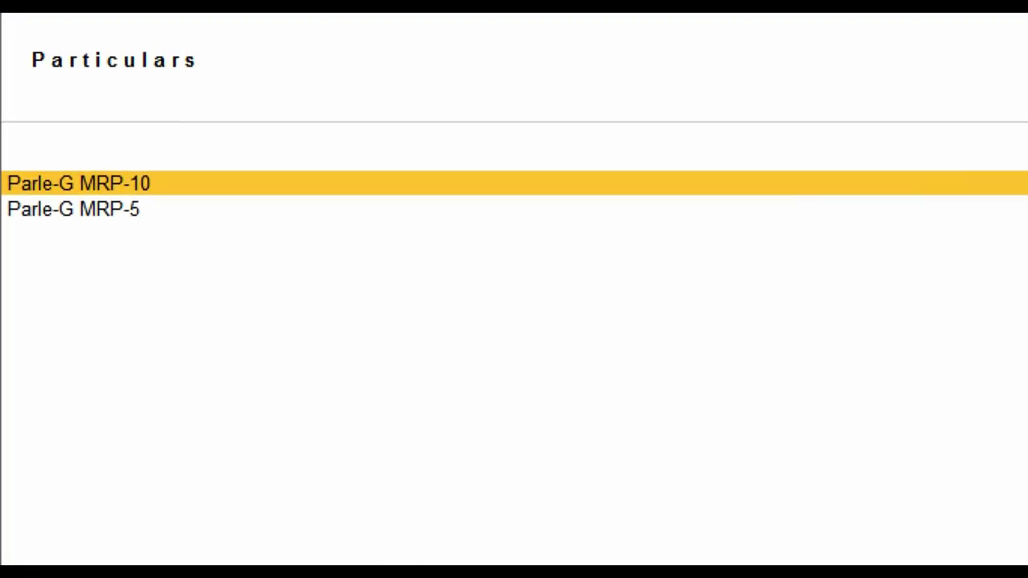
Examine the Stock Category Summary for the Chocolate category and return to the Gateway of Tally.
key(F4)
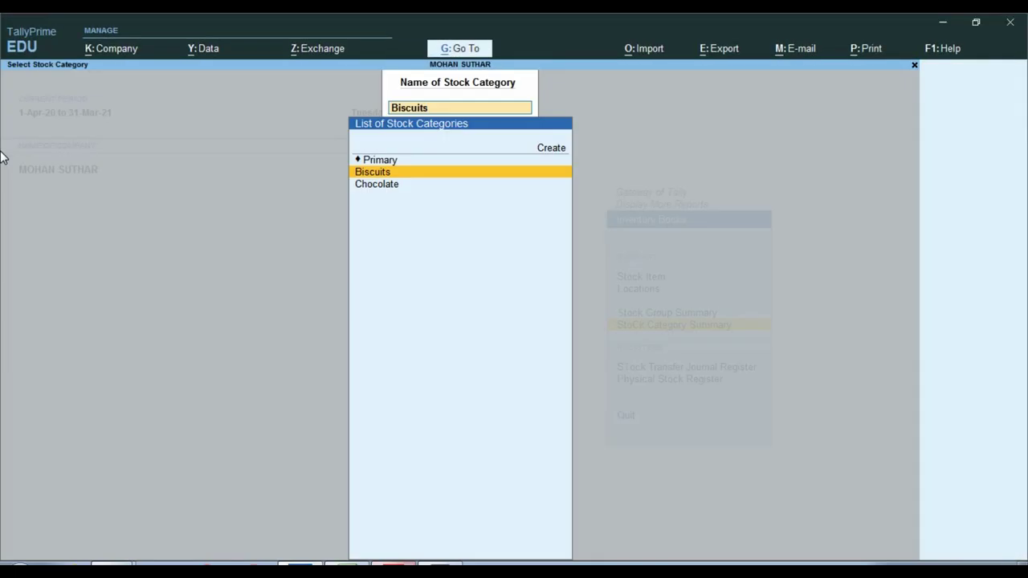
key(Down)
key(Return)
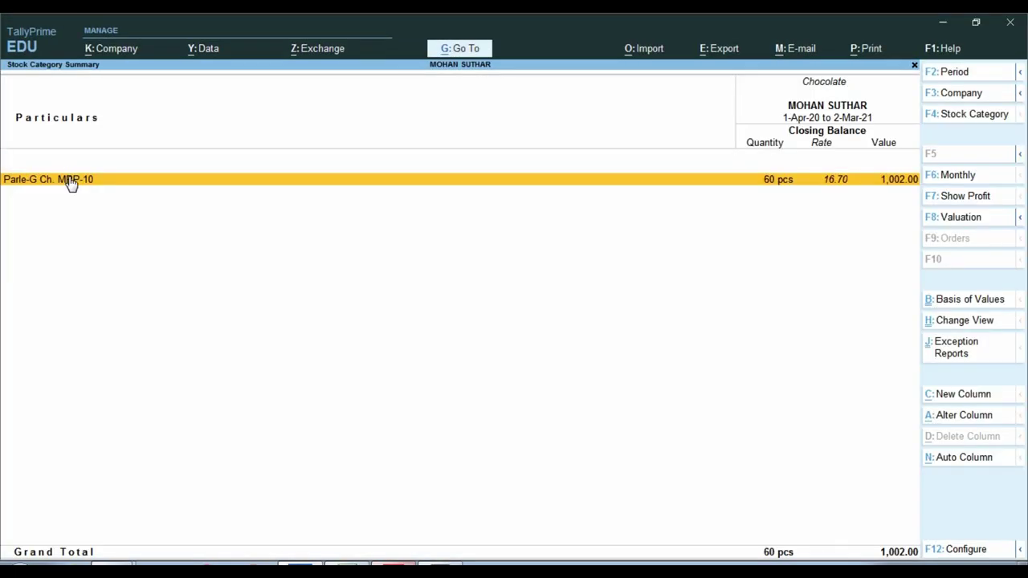
key(ctrl)
key(Escape)
key(Escape)
key(Escape)
key(Escape)
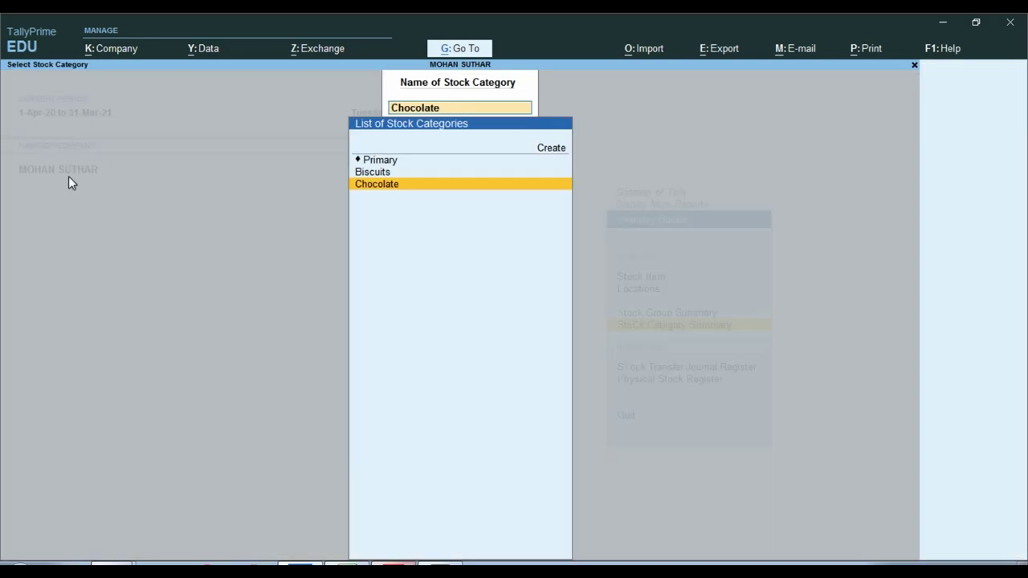
key(n)
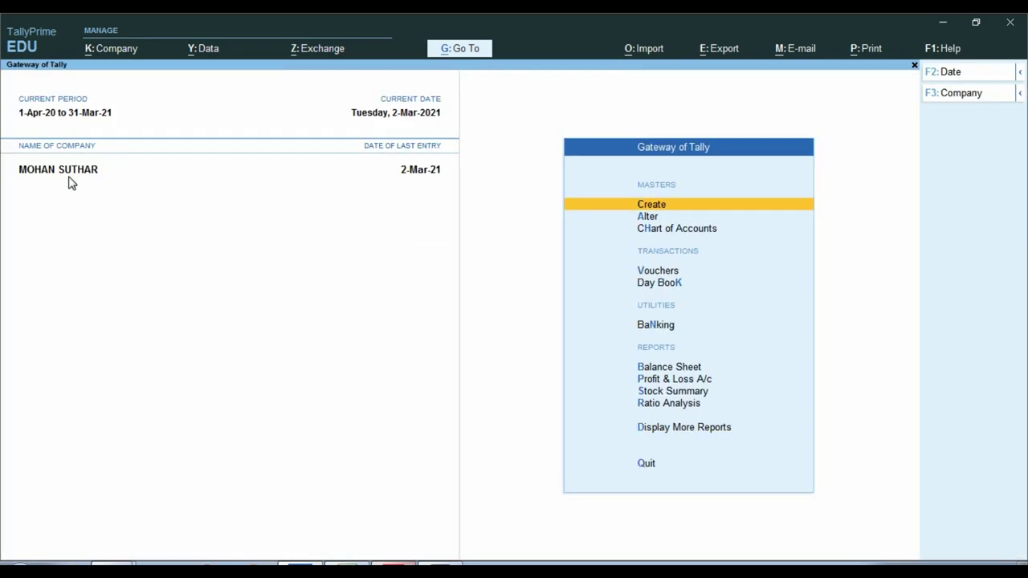
Start a sales voucher for the Cash party and enter 5 kg of Sugar at a rate of 50 per kg.
key(v)
key(F8)
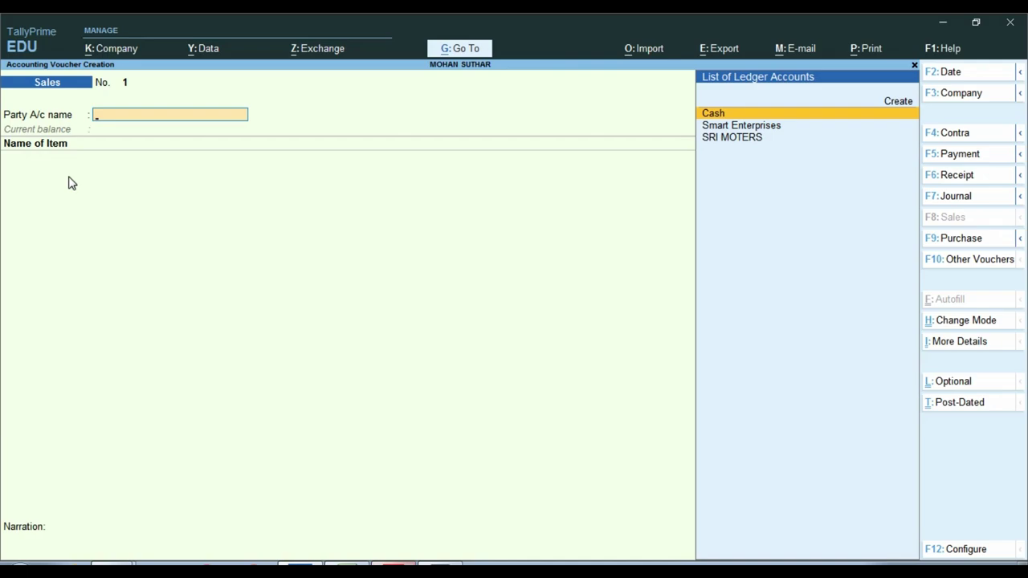
key(Return)
text(Su)
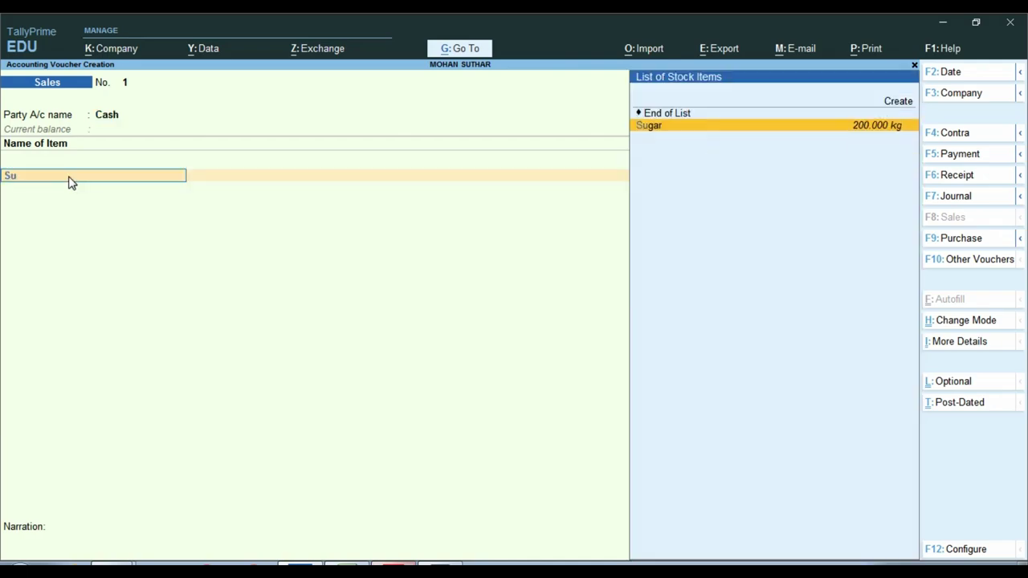
key(Return)
text(5)
key(Return)
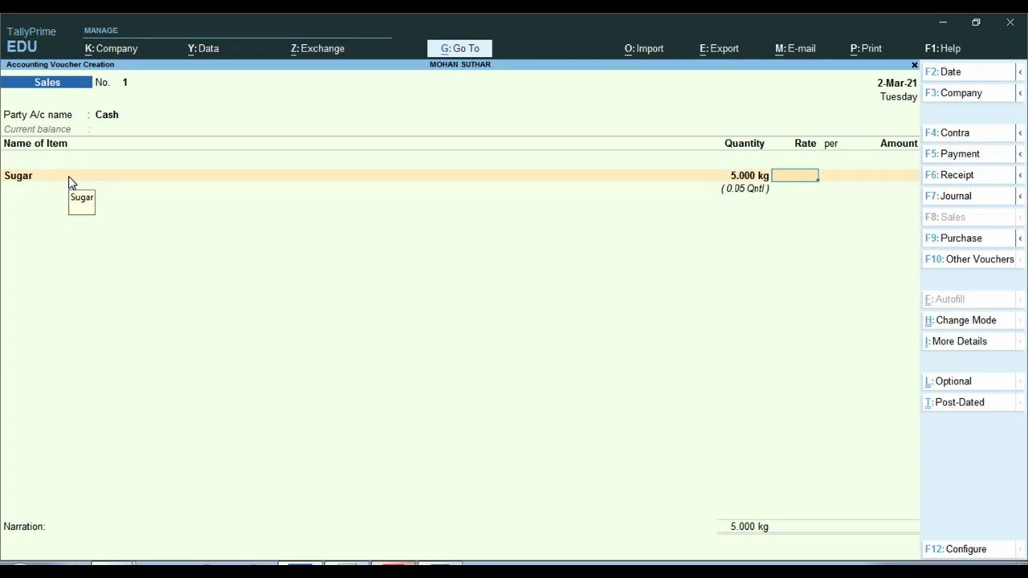
text(50)
key(Return)
key(Return)
key(Return)
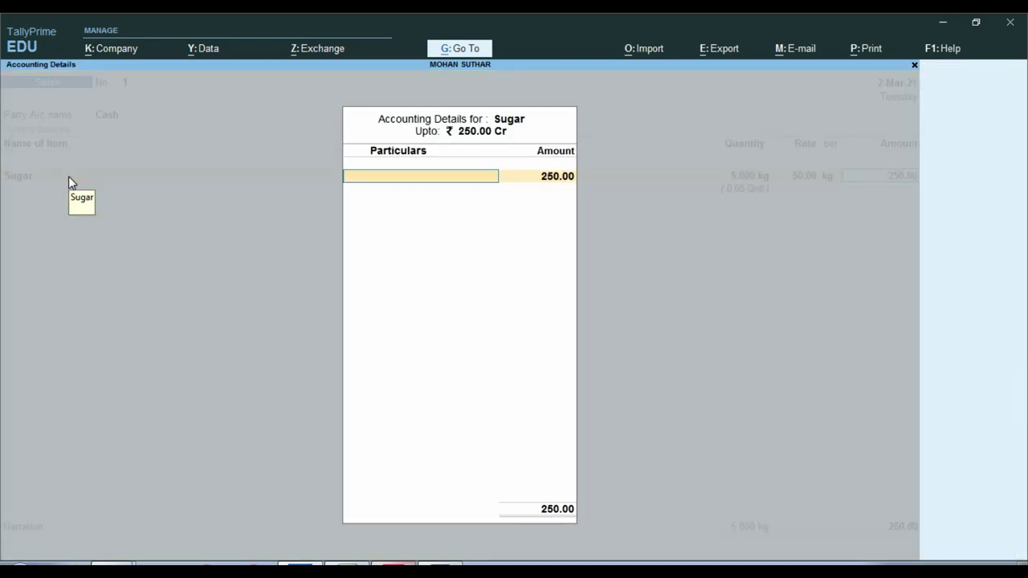
Create a ledger named Sale under Sales Accounts and allocate the Sugar amount to it.
key(alt+c)
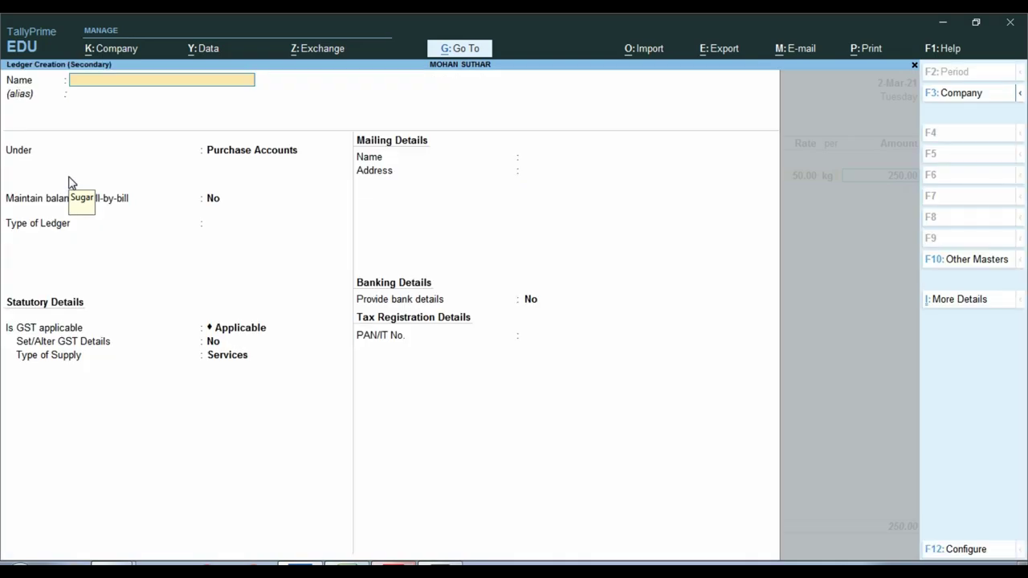
text(Sa)
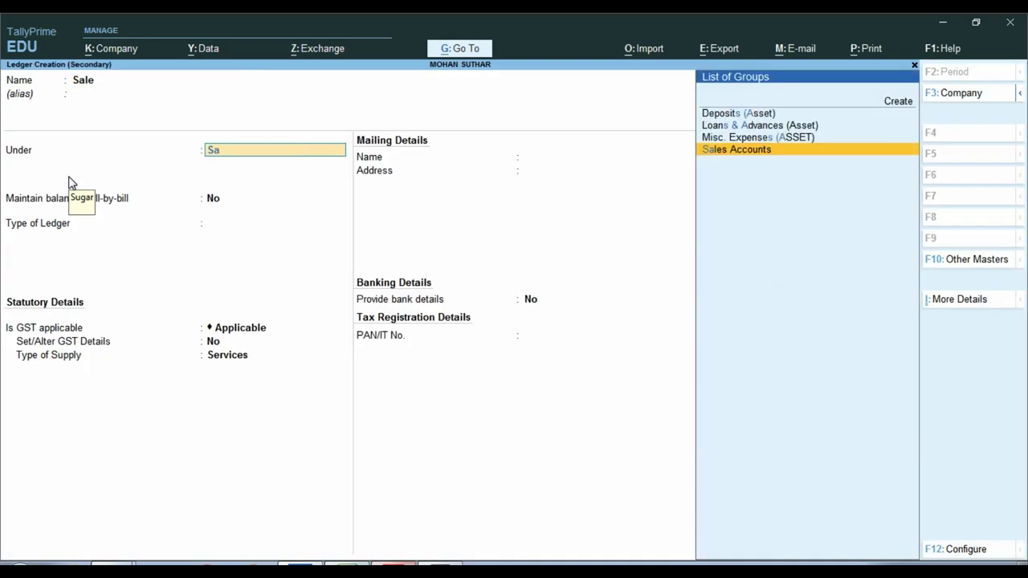
key(Return)
key(ctrl+a)
key(Return)
key(Return)
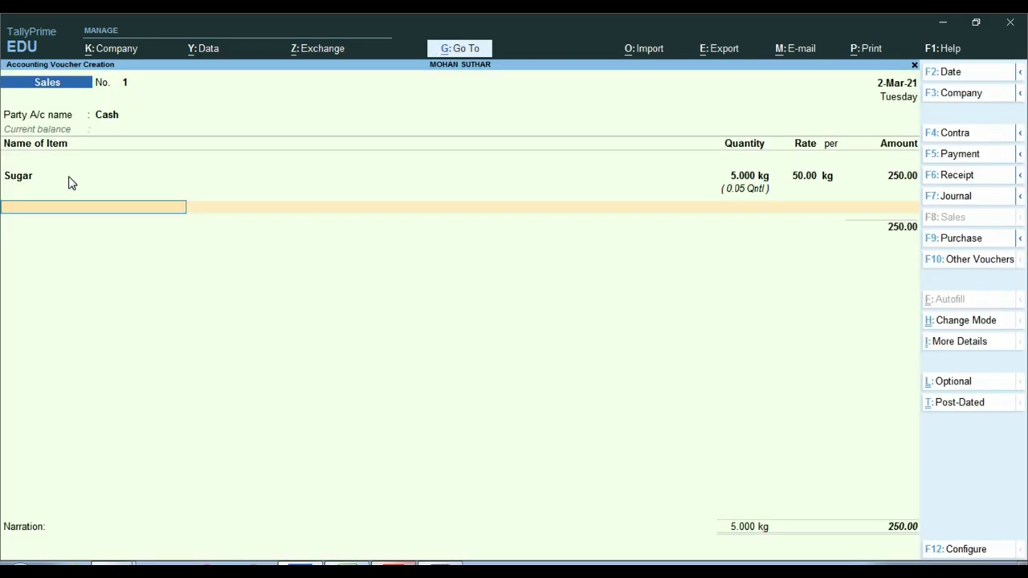
Save the sales voucher and return to the Gateway of Tally.
key(ctrl+a)
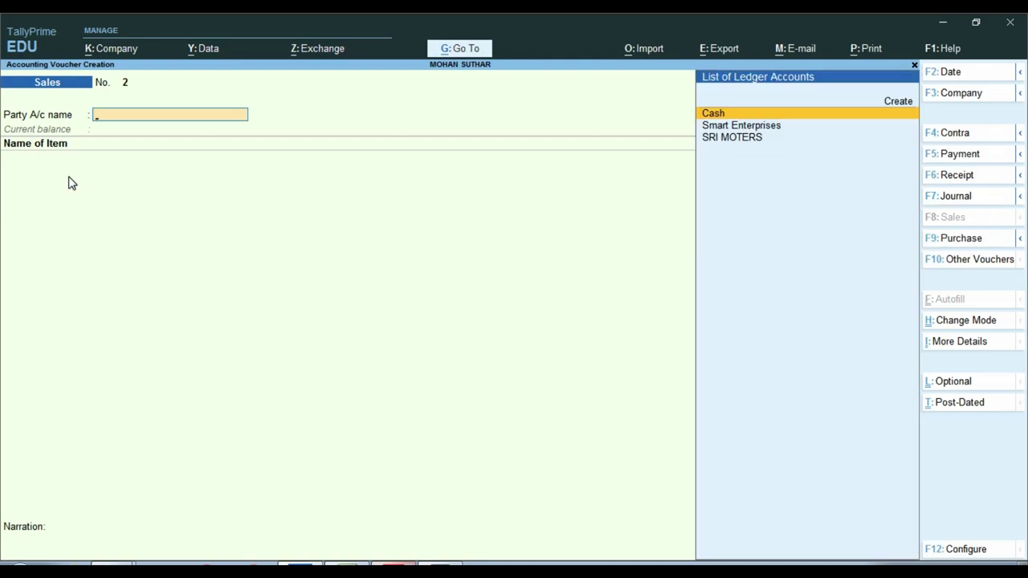
key(Escape)
key(y)
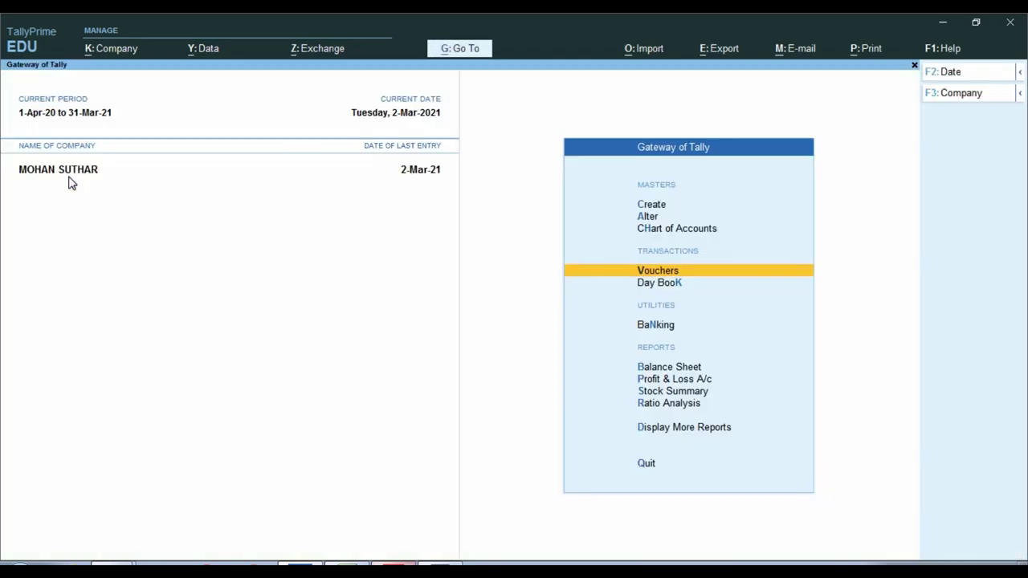
Open the Stock Summary in detailed format and examine the closing balance of the Sugar item.
key(Up)
key(Up)
key(Up)
key(Down)
key(Down)
key(Down)
key(Down)
key(Down)
key(Down)
key(Down)
key(Down)
key(Down)
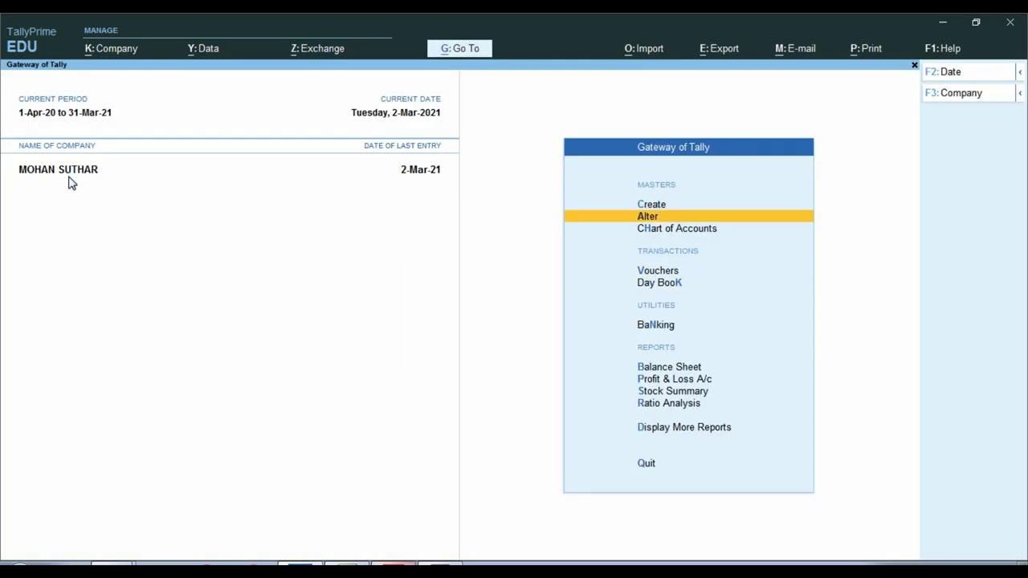
key(Up)
key(Return)
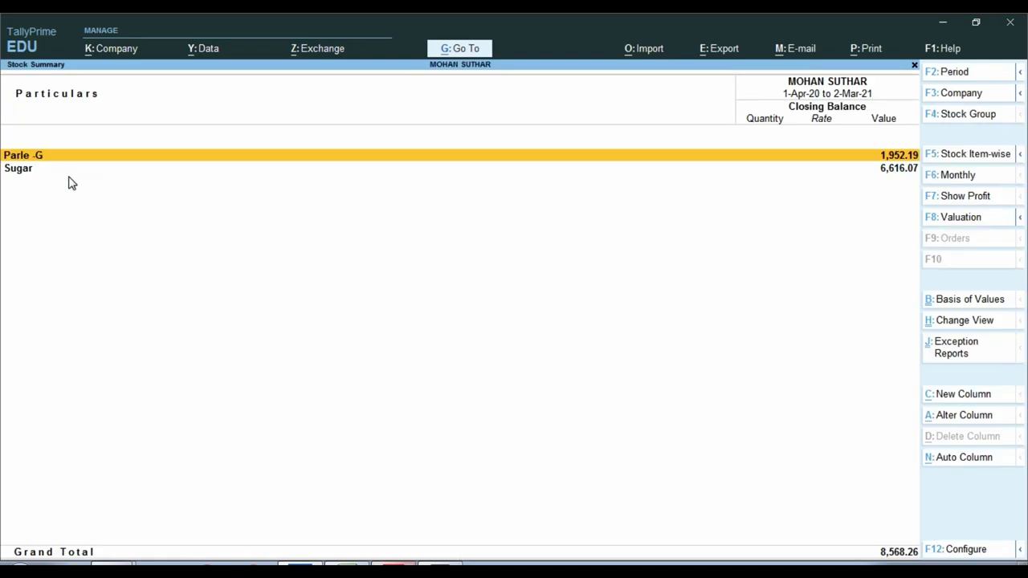
key(alt+F5)
key(Down)
key(Down)
key(Down)
key(Down)
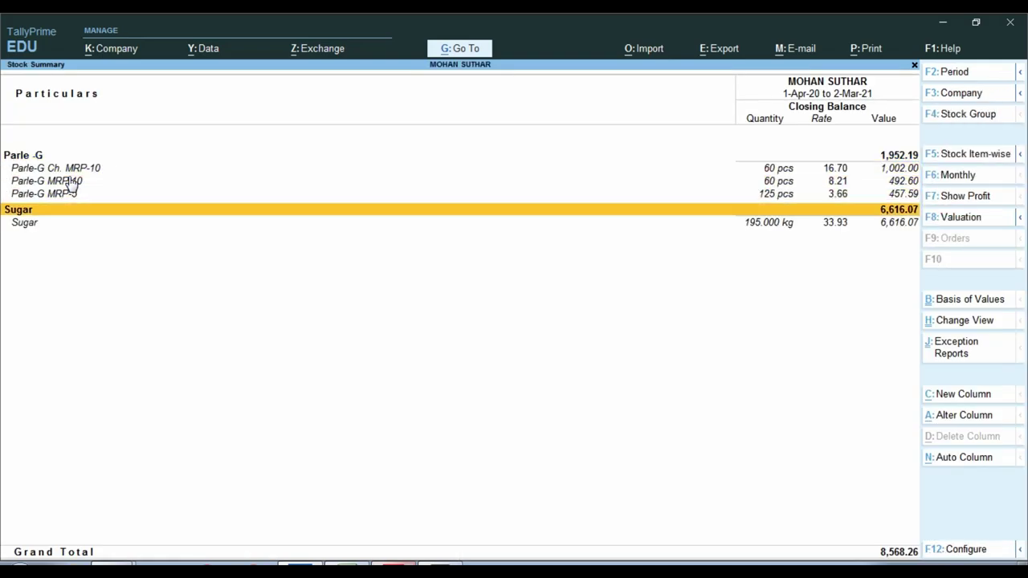
key(Down)
key(ctrl)
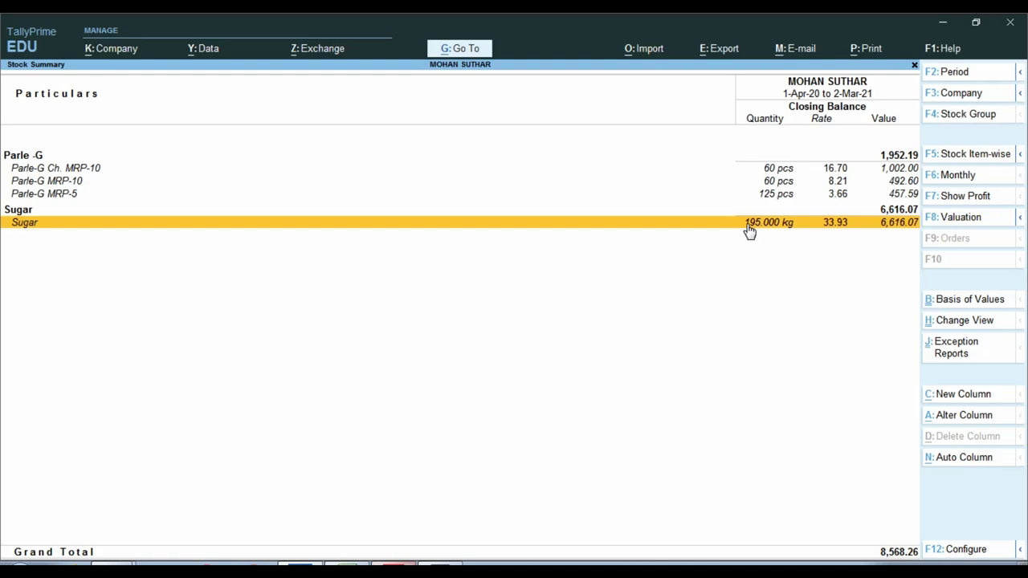
Configure the Stock Summary to show alternate units and examine the Sugar item's alternate quantity.
key(F12)
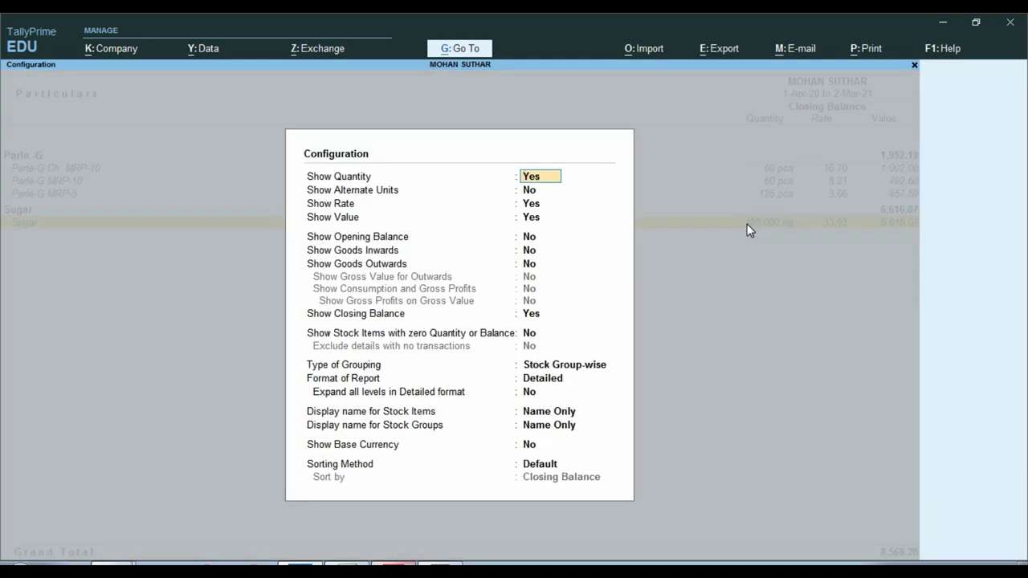
key(Return)
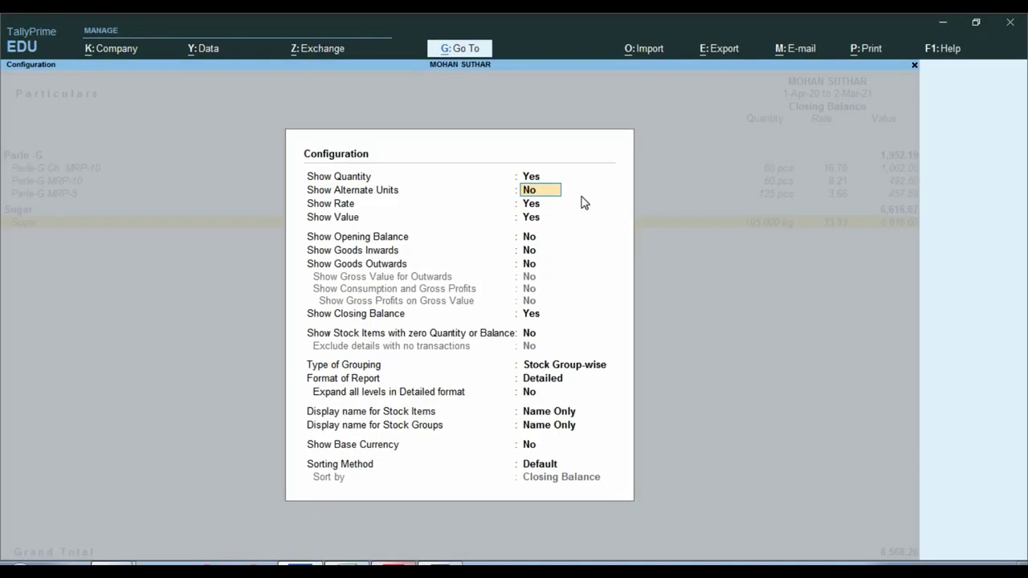
key(y)
key(Return)
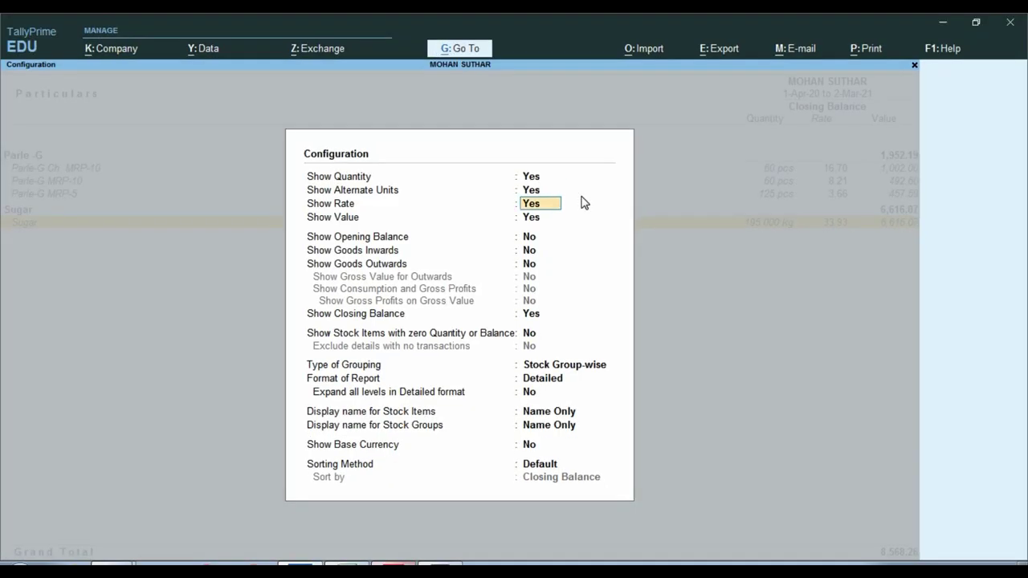
key(ctrl+a)
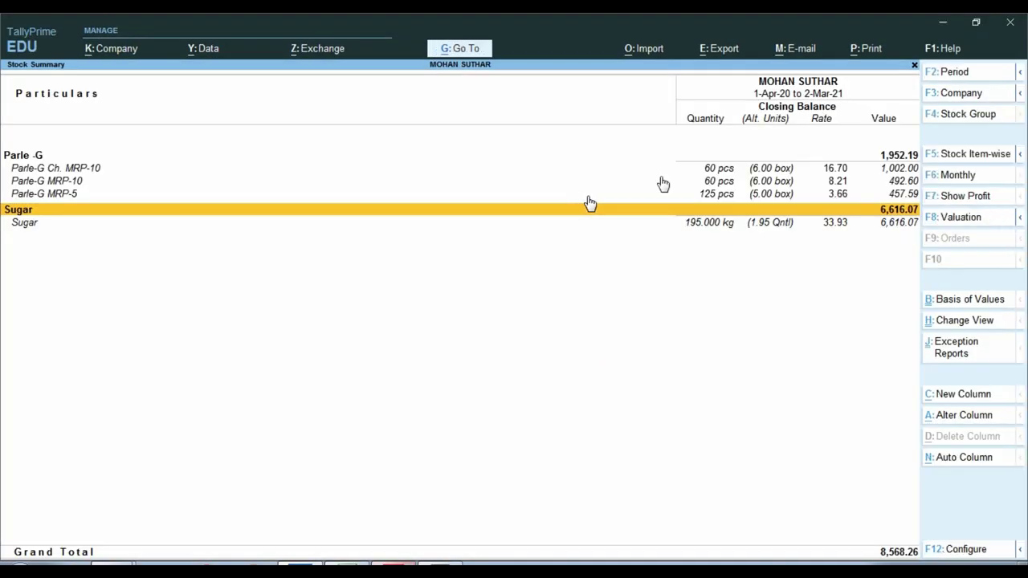
key(ctrl)
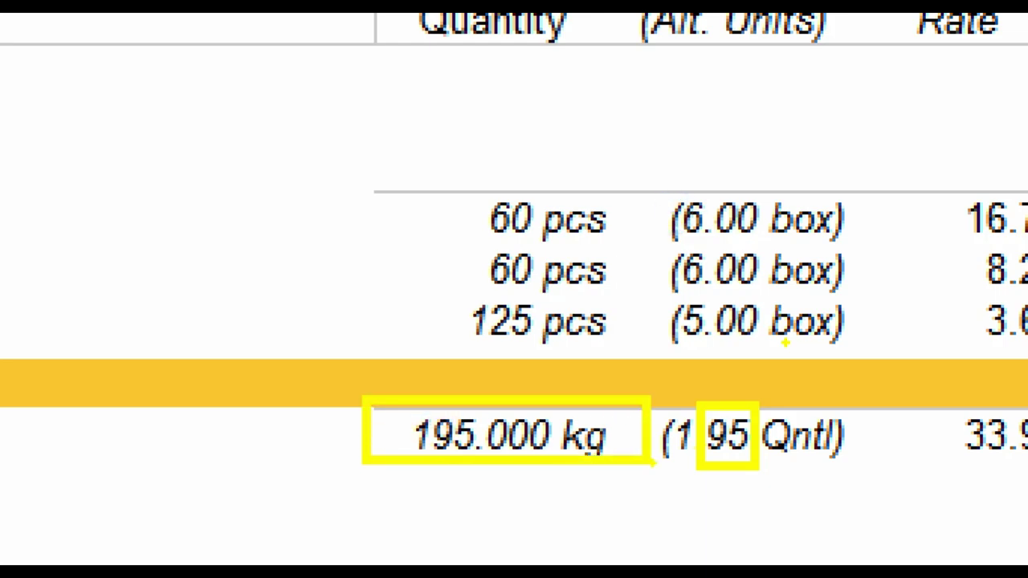
Drill down from the Sugar item to its Cash sales voucher, change the quantity to 5.100 kg and save it.
click(674, 461)
click(675, 462)
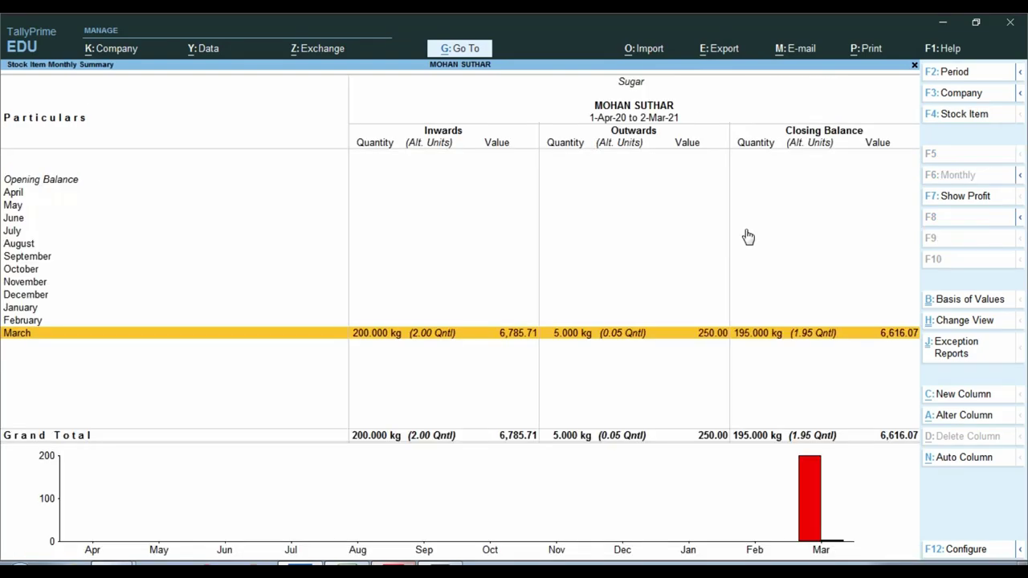
key(Return)
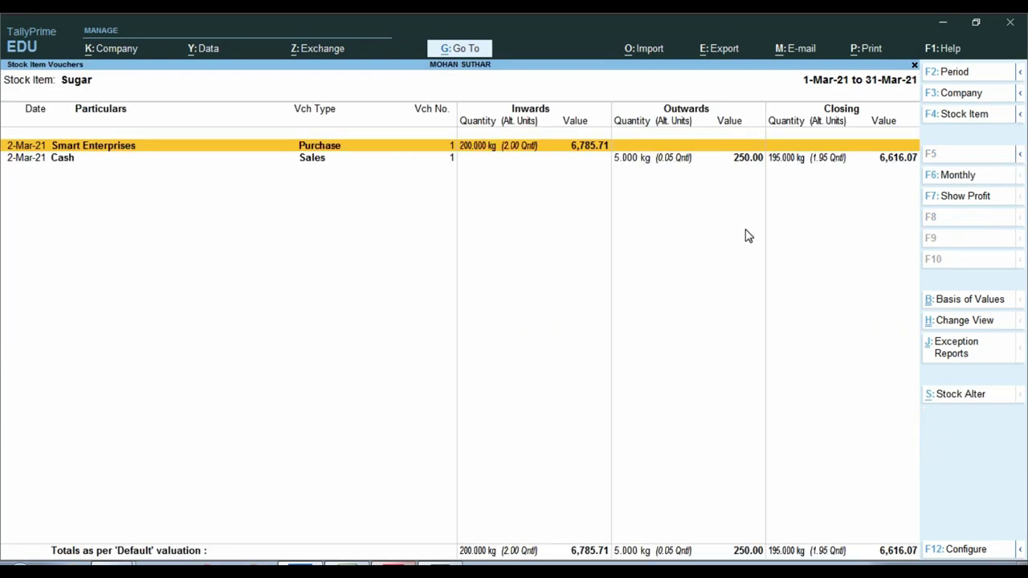
key(Down)
key(Return)
key(Return)
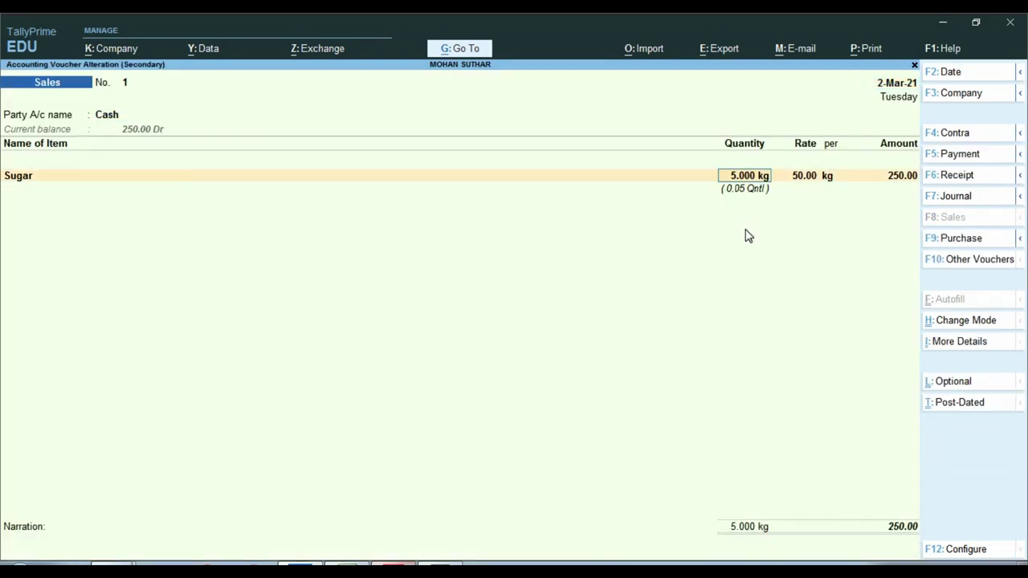
text(5.100)
key(Return)
key(ctrl)
key(ctrl+a)
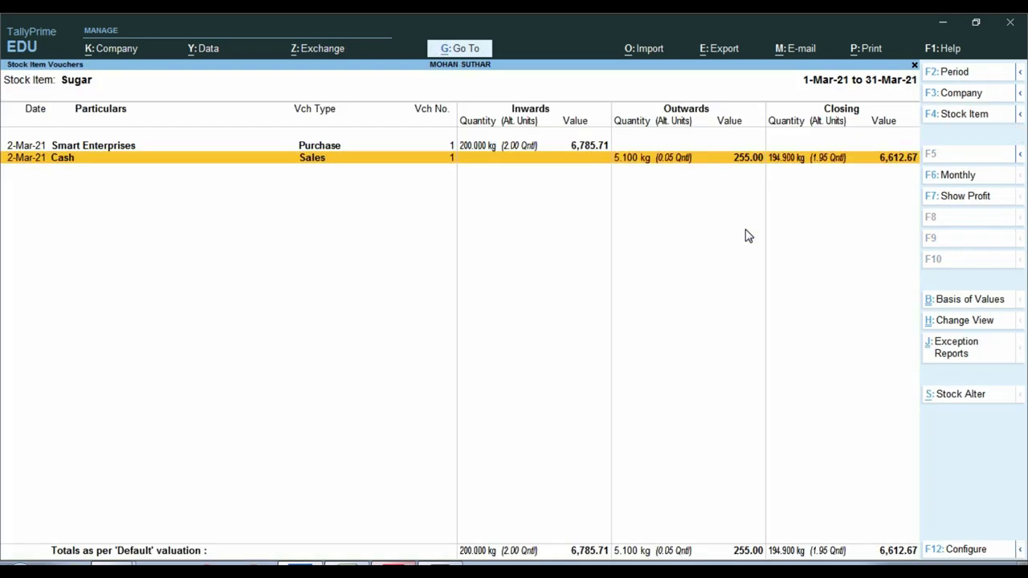
Check Sugar's main and alternate quantities in the Stock Summary and return to the Gateway of Tally.
key(Escape)
key(Escape)
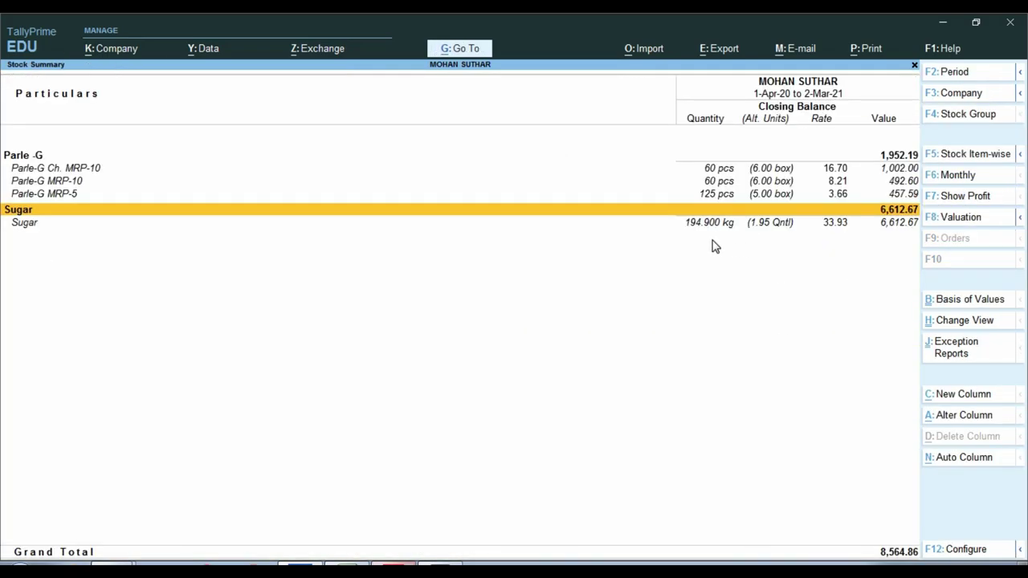
key(alt)
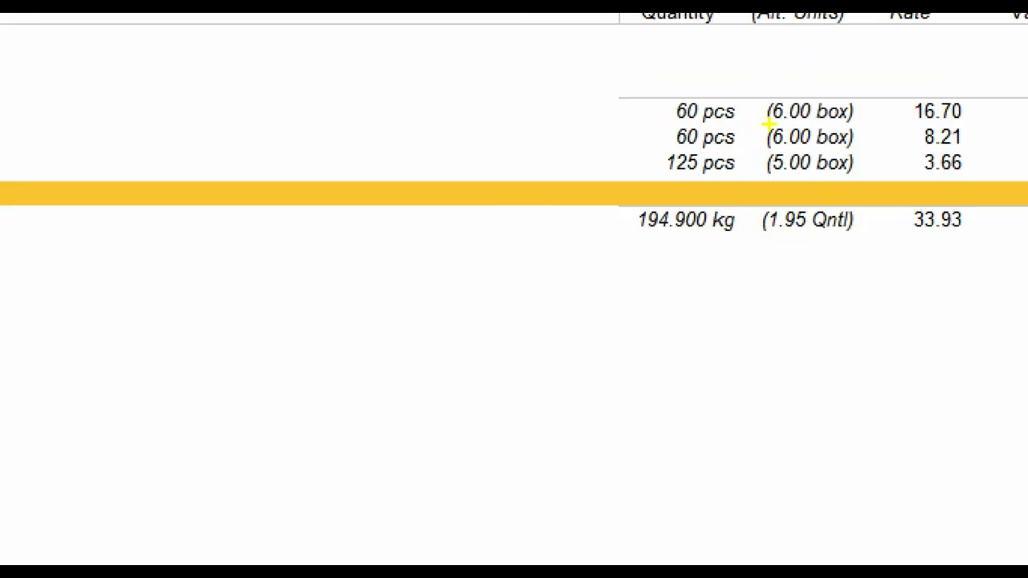
key(Escape)
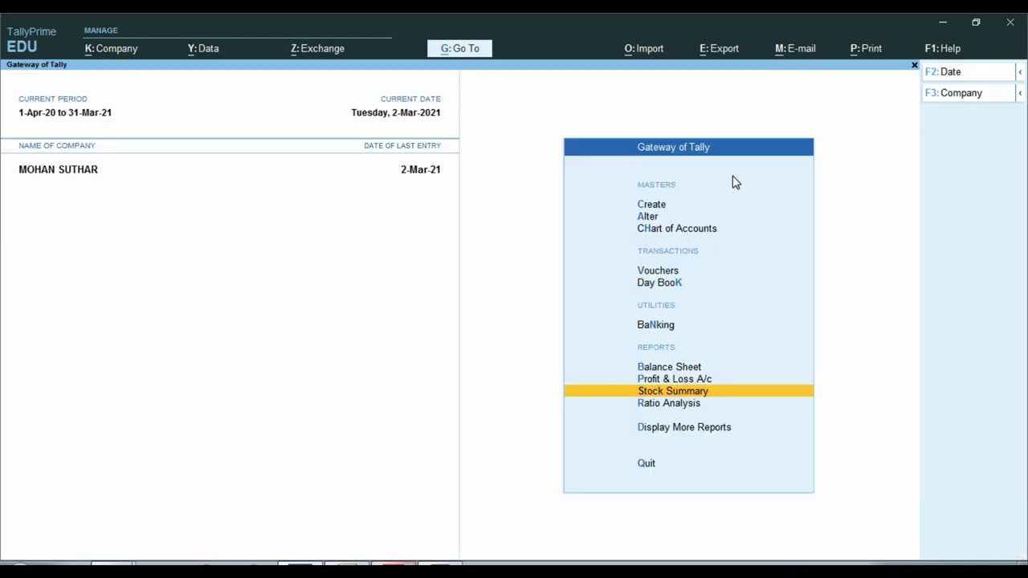
Start a sales voucher for the Cash party and enter 4 pcs of Parle-G MRP-5 at a rate of 6 per piece.
key(Home)
key(v)
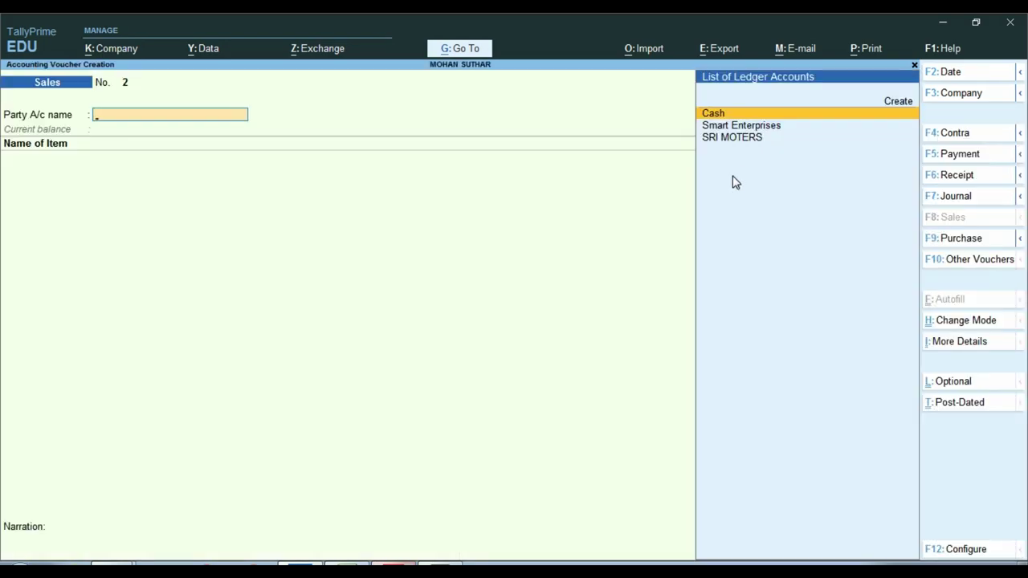
key(Return)
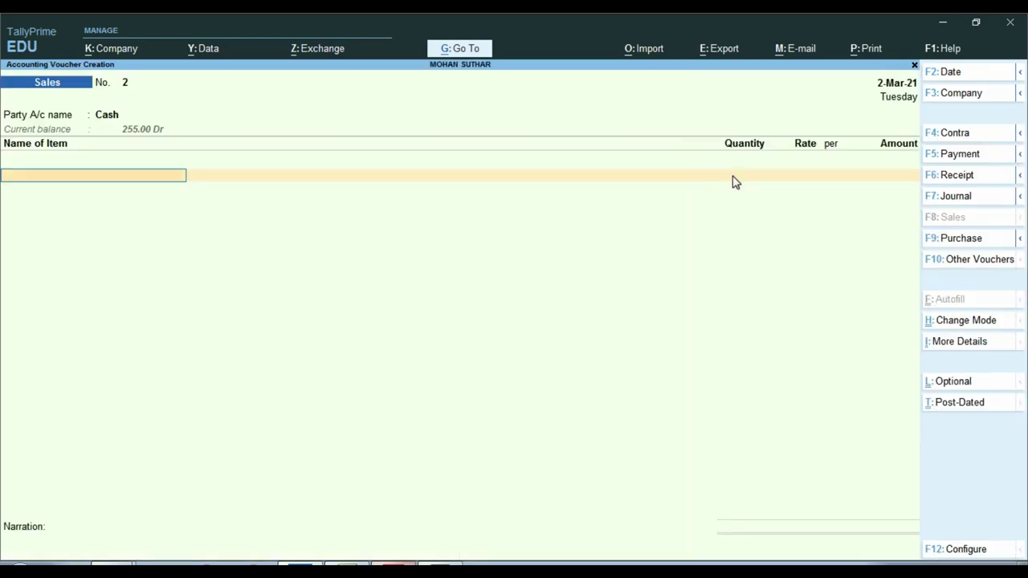
text(S)
key(Up)
key(Up)
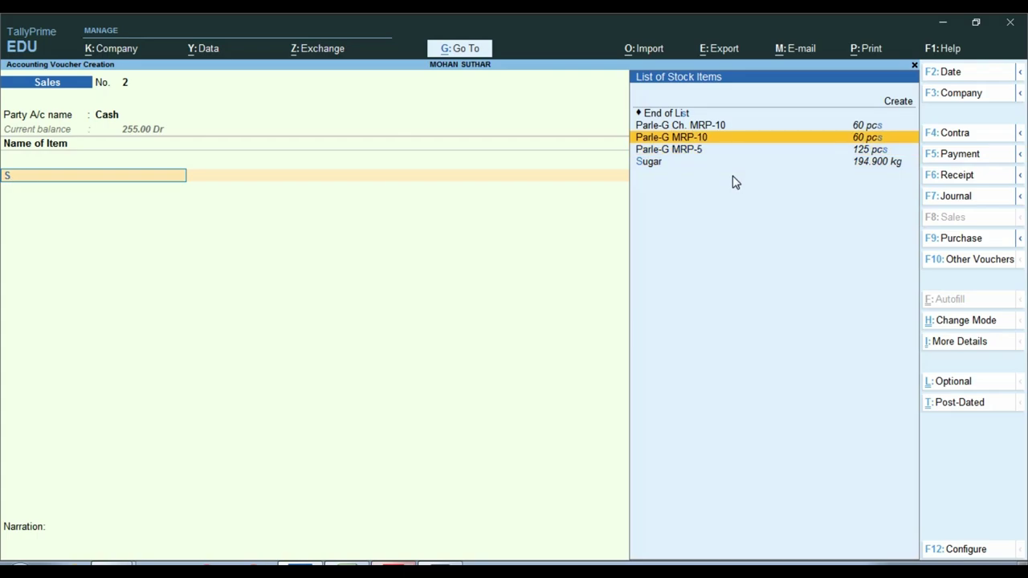
key(Down)
key(Return)
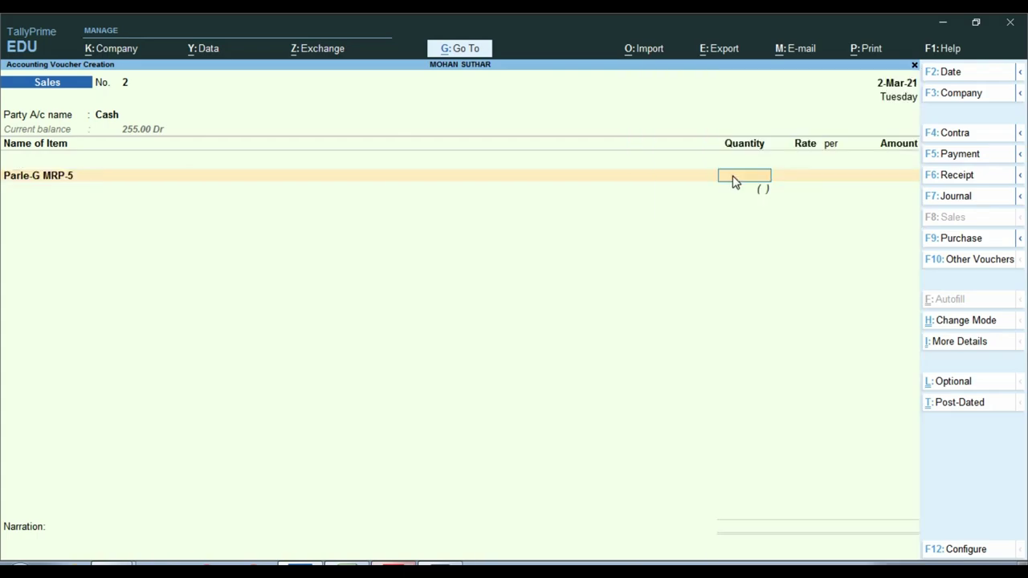
text(4)
key(Return)
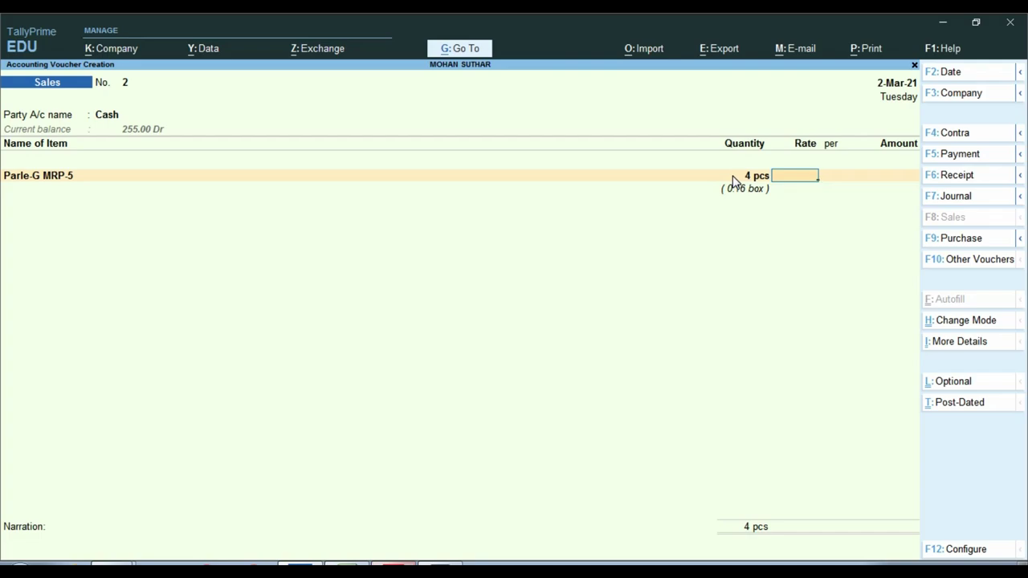
text(6)
key(Return)
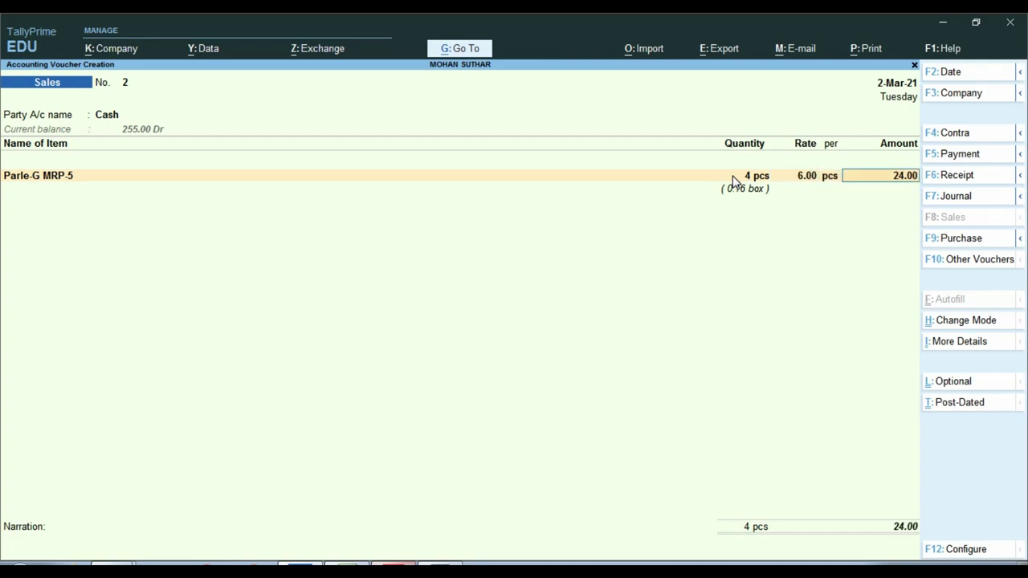
Allocate the Parle-G MRP-5 amount to the Sale ledger, save the voucher and return to the Gateway of Tally.
key(Return)
text(Sa)
key(Return)
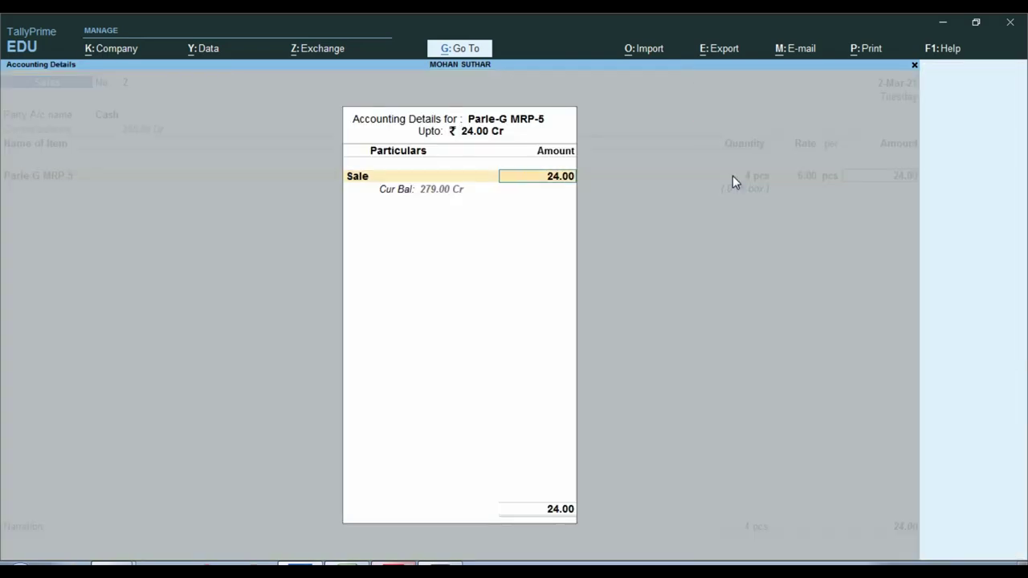
key(Return)
key(Return)
key(ctrl+a)
key(Escape)
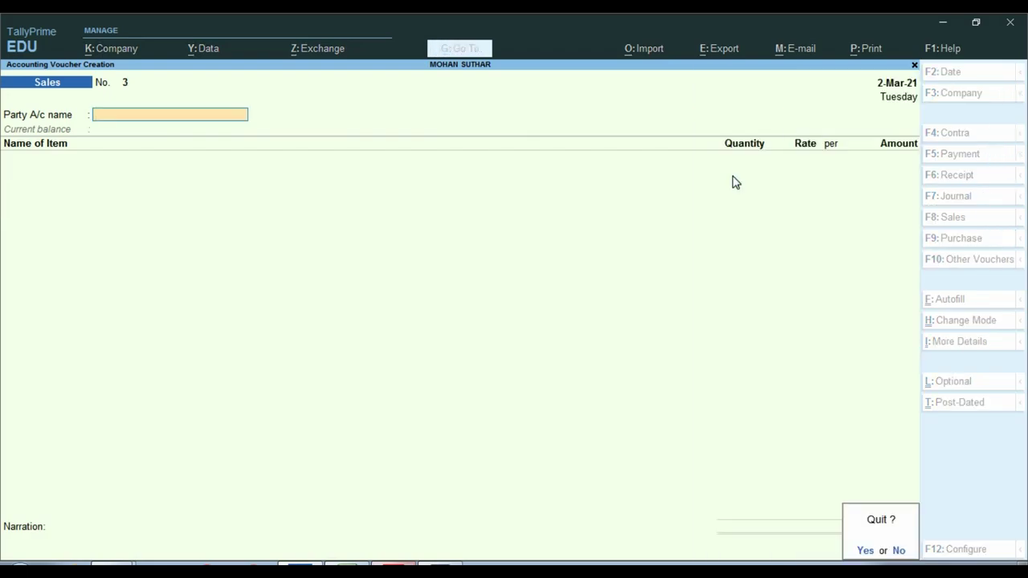
key(y)
Open the Stock Summary in detailed format and look over the Parle-G items.
key(s)
key(alt+F5)
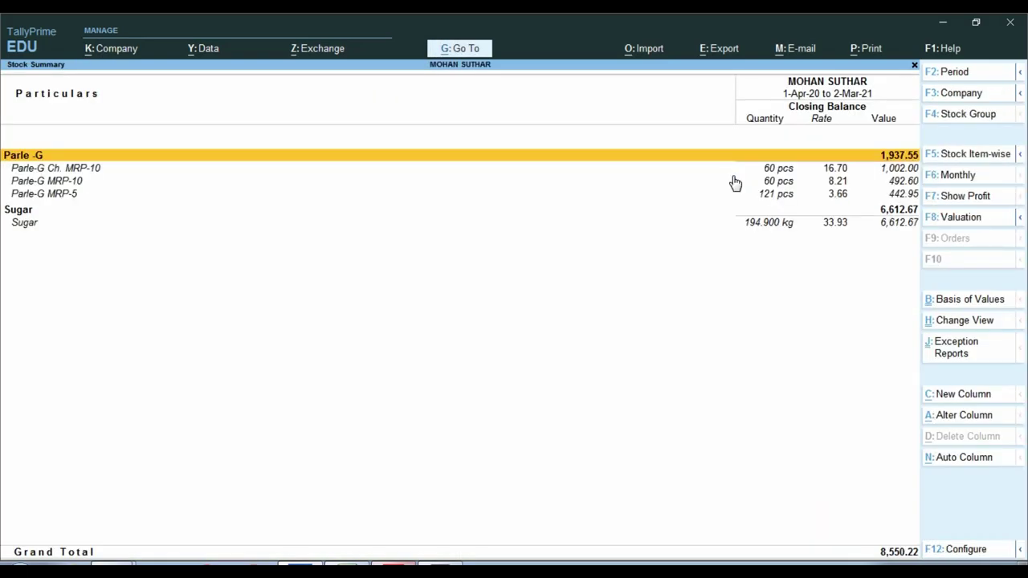
key(Down)
key(Down)
key(Down)
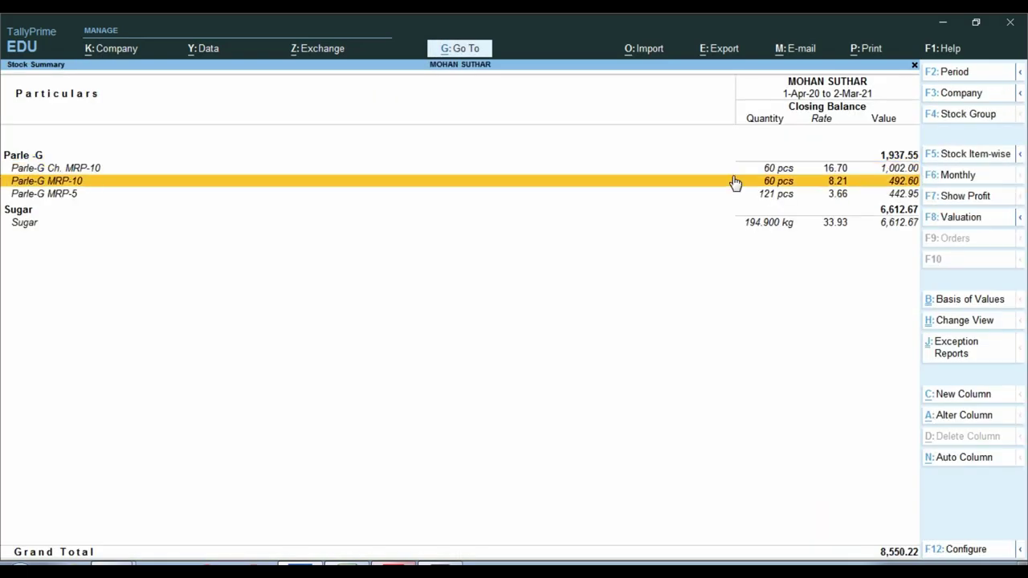
Turn on Show Alternate Units for the Stock Summary and examine the Parle-G items' box quantities.
key(F12)
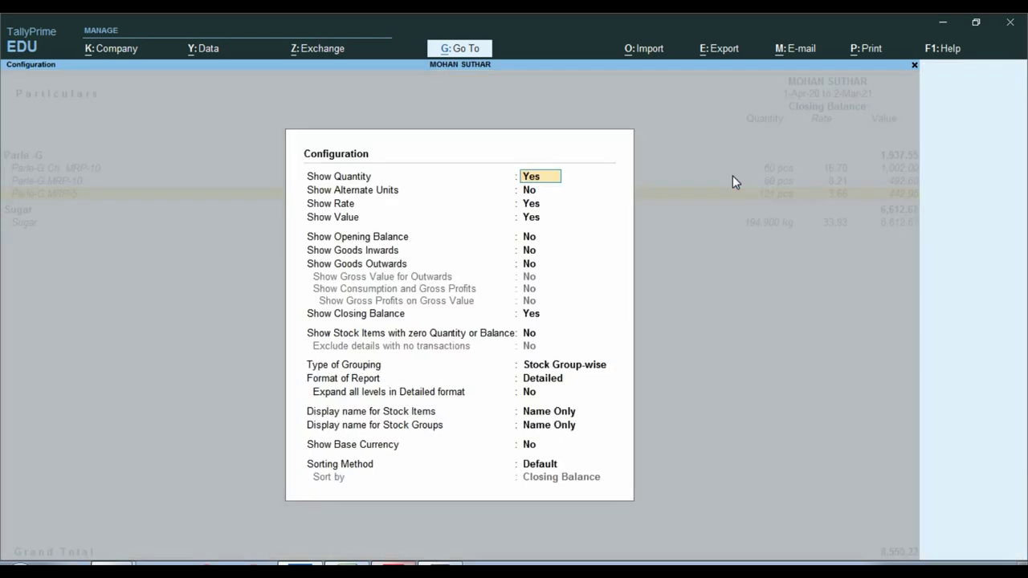
key(Return)
text(y)
key(Return)
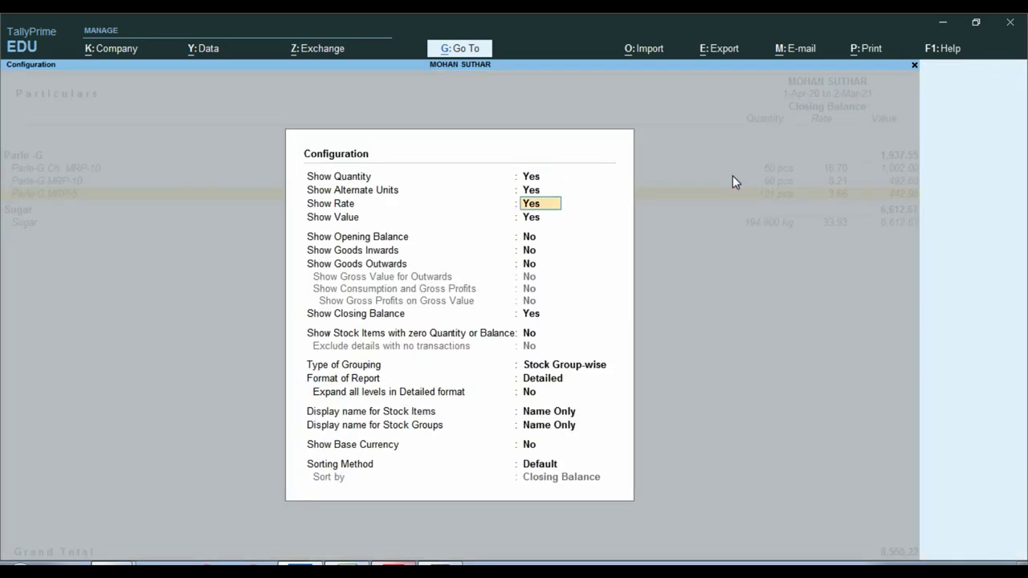
key(ctrl+a)
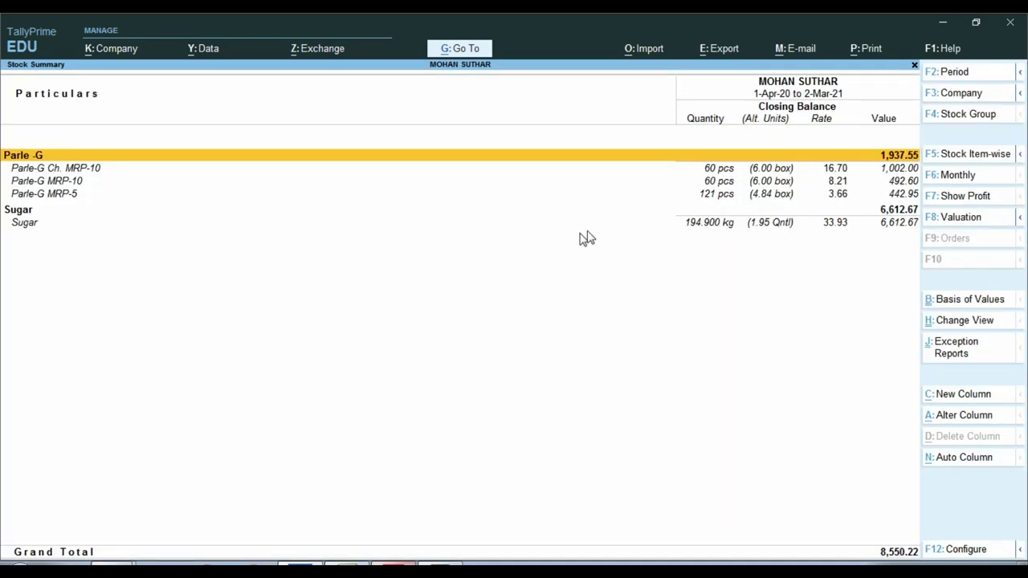
key(ctrl)
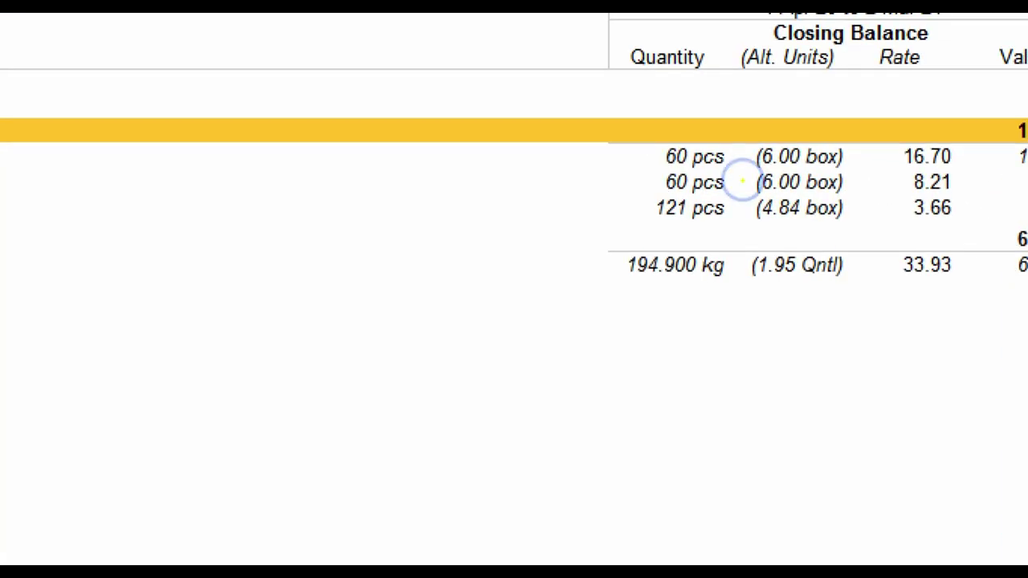